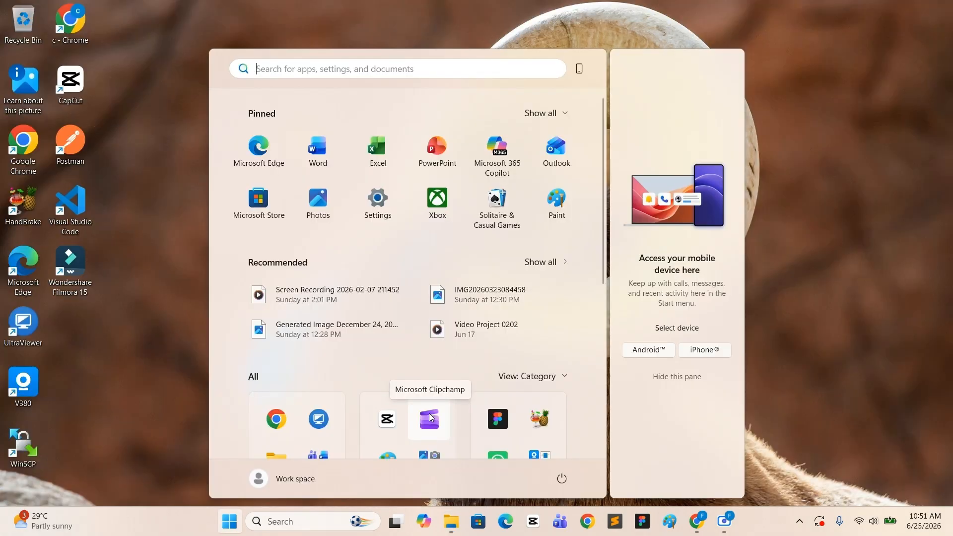
Step: Open Microsoft Clipchamp, browse the templates briefly, and create a new video from scratch
{"action": "left_click", "coordinate": [429, 419]}
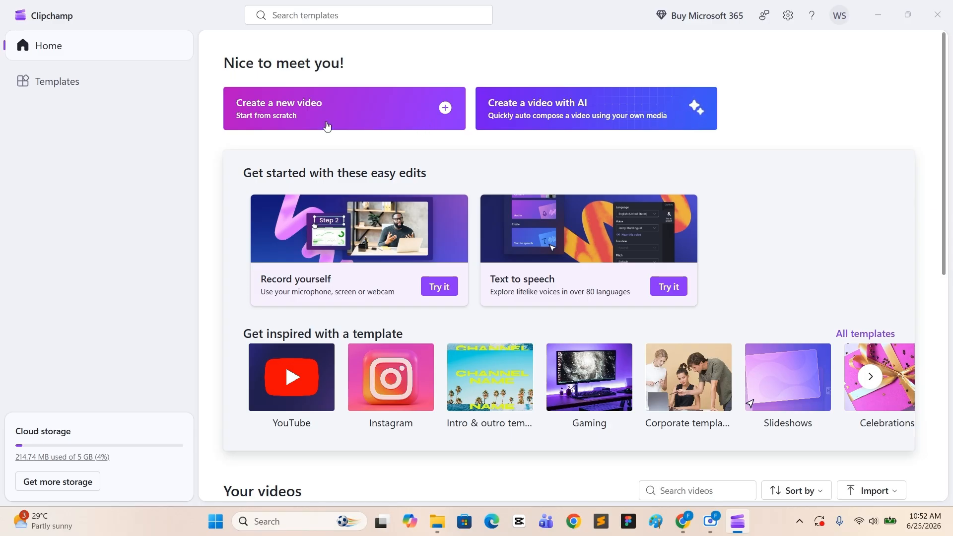
{"action": "left_click", "coordinate": [64, 88]}
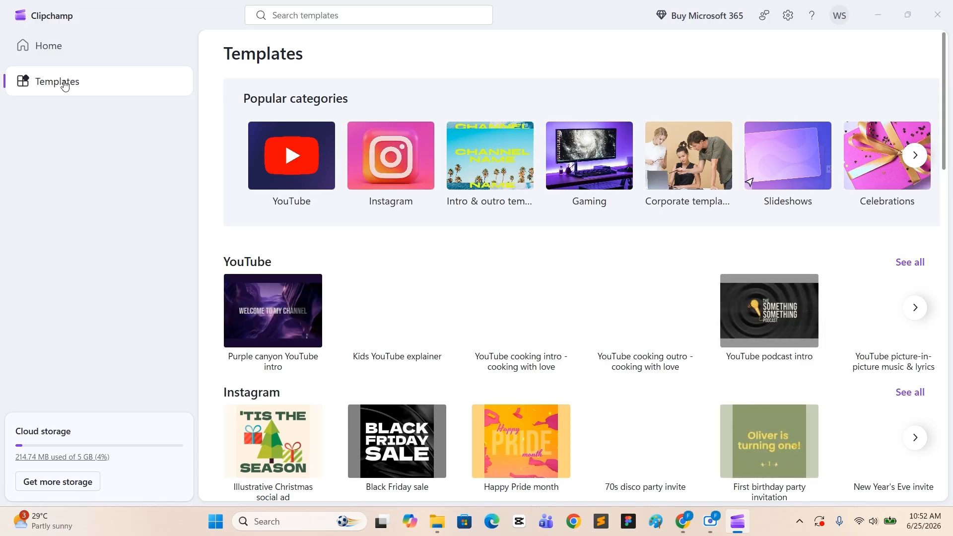
{"action": "left_click", "coordinate": [59, 51]}
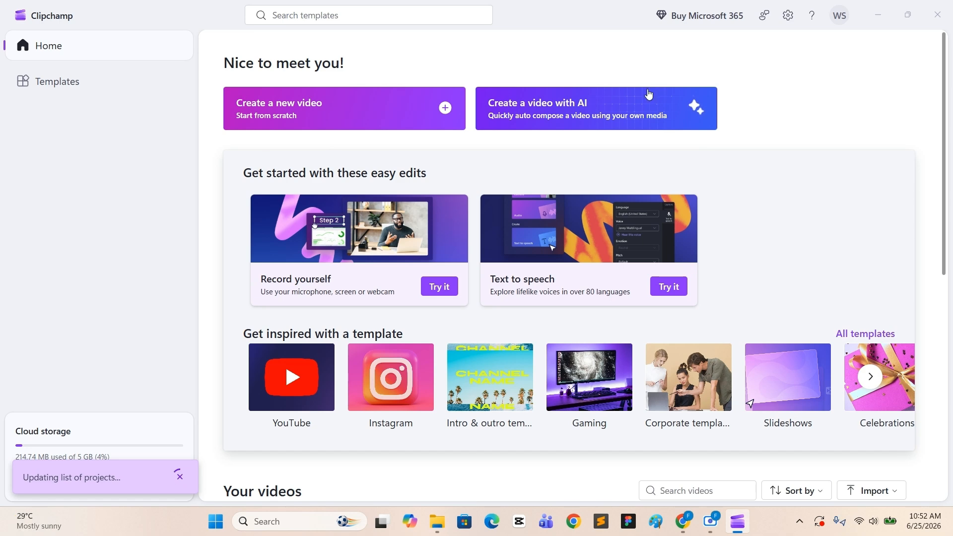
{"action": "left_click", "coordinate": [447, 111]}
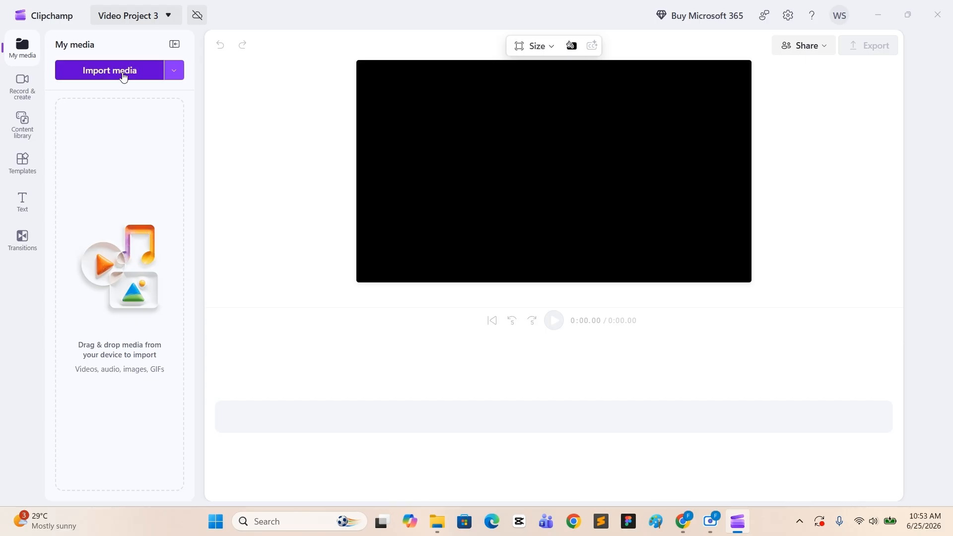
{"action": "left_click", "coordinate": [162, 20]}
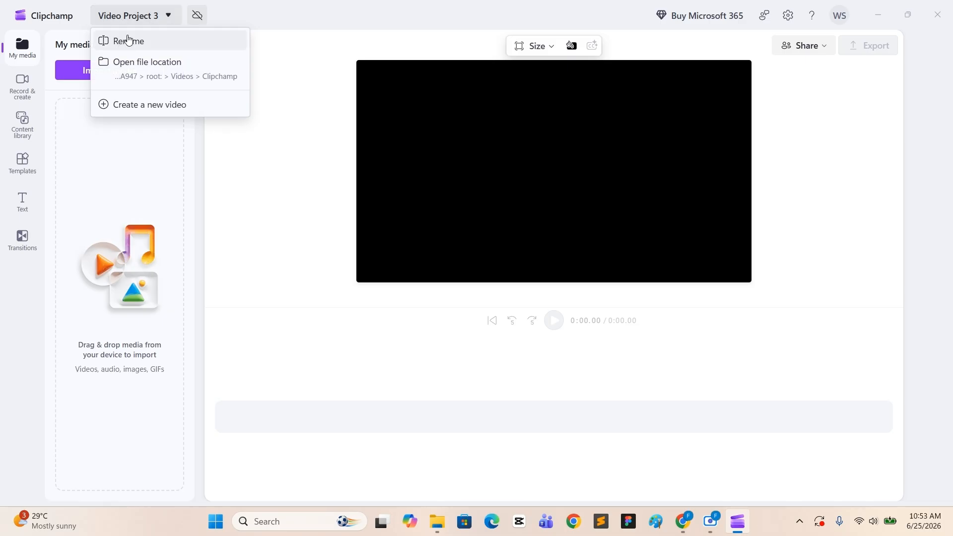
{"action": "left_click", "coordinate": [136, 20]}
{"action": "left_click", "coordinate": [139, 20]}
{"action": "left_click", "coordinate": [140, 42]}
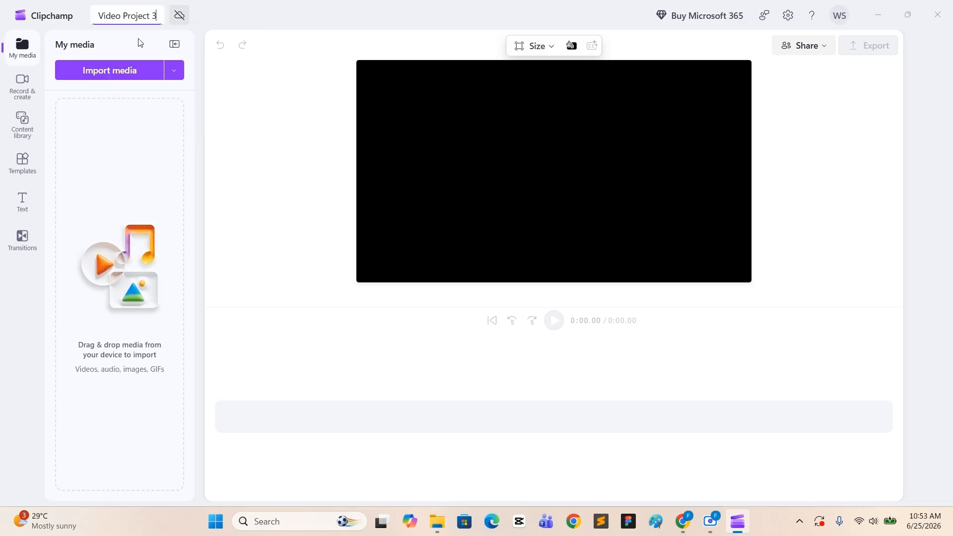
{"action": "mouse_move", "coordinate": [155, 15]}
{"action": "left_mouse_down"}
{"action": "mouse_move", "coordinate": [110, 22]}
{"action": "mouse_move", "coordinate": [147, 20]}
{"action": "left_mouse_up"}
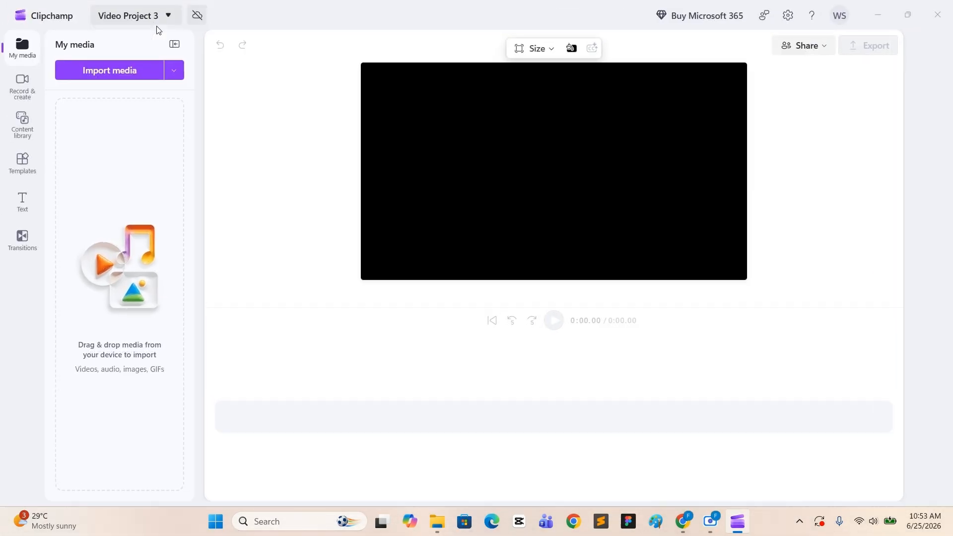
{"action": "left_click", "coordinate": [125, 18]}
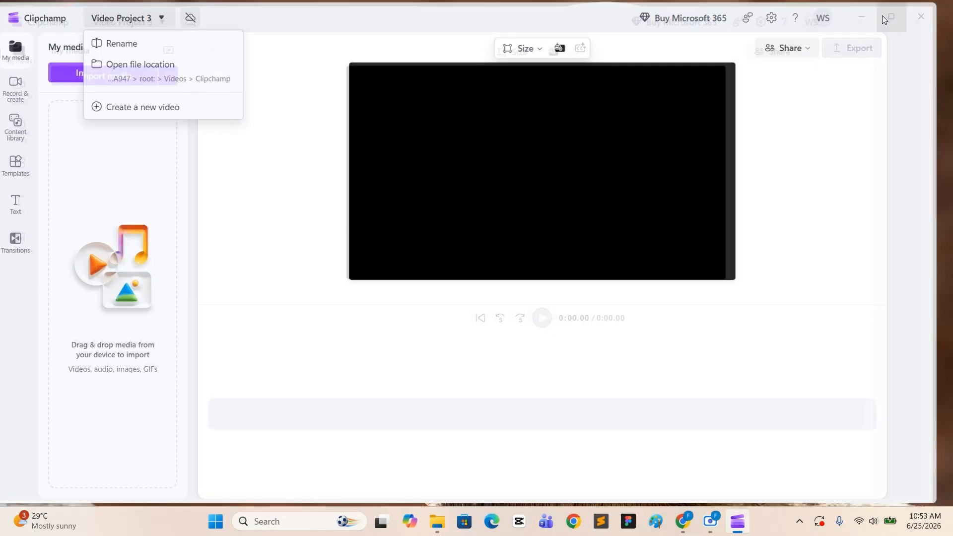
{"action": "left_click", "coordinate": [891, 17]}
Step: Rename the video project as "Wedding album"
{"action": "left_click", "coordinate": [133, 15]}
{"action": "left_click", "coordinate": [138, 42]}
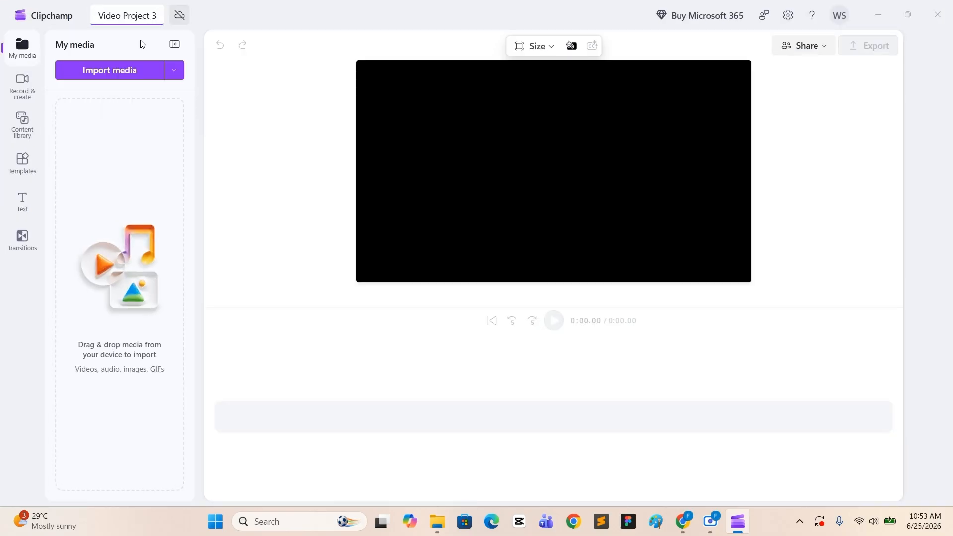
{"action": "key", "text": "ctrl+a"}
{"action": "type", "text": "W"}
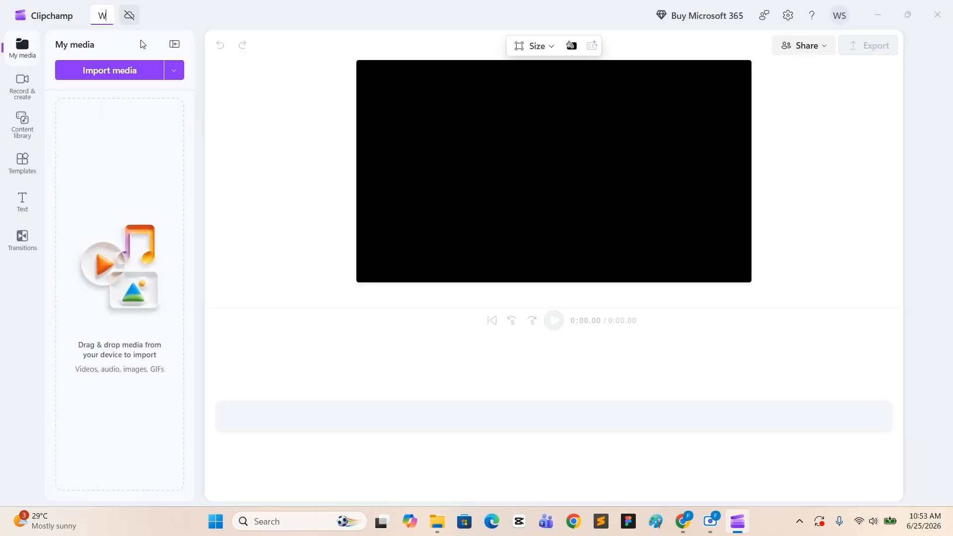
{"action": "type", "text": "edding album"}
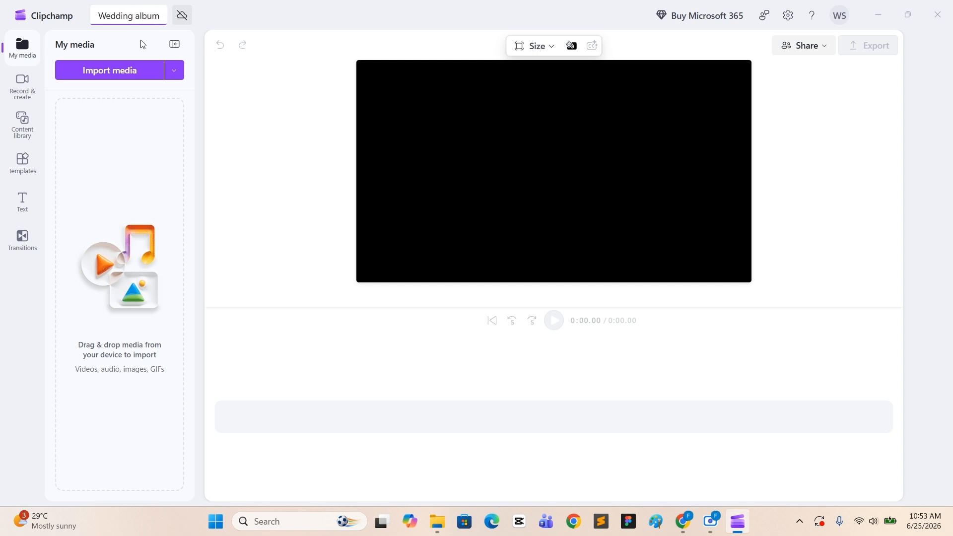
{"action": "key", "text": "Return"}
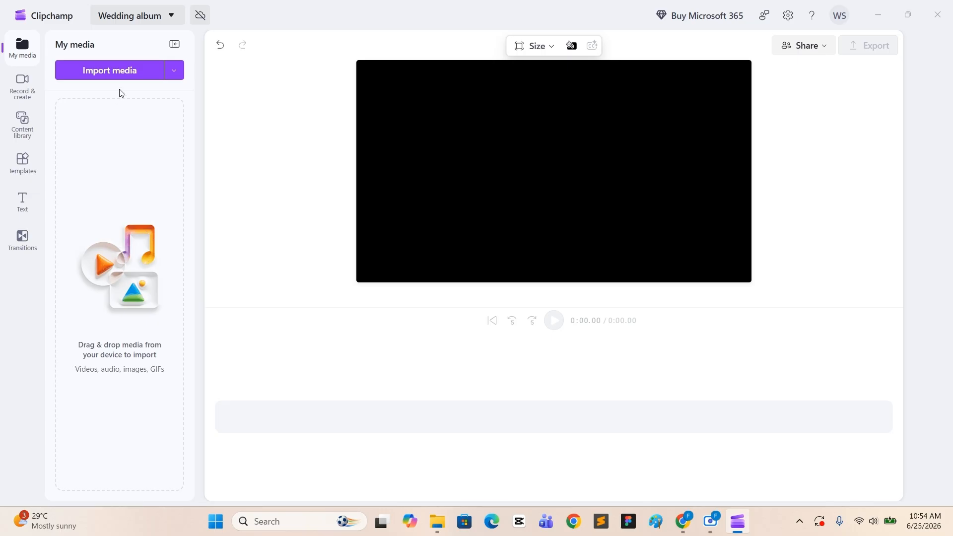
Step: Import the images image1 (1) to image1 (5) from the Wedding Images folder on the Desktop into the project media
{"action": "left_click", "coordinate": [134, 80]}
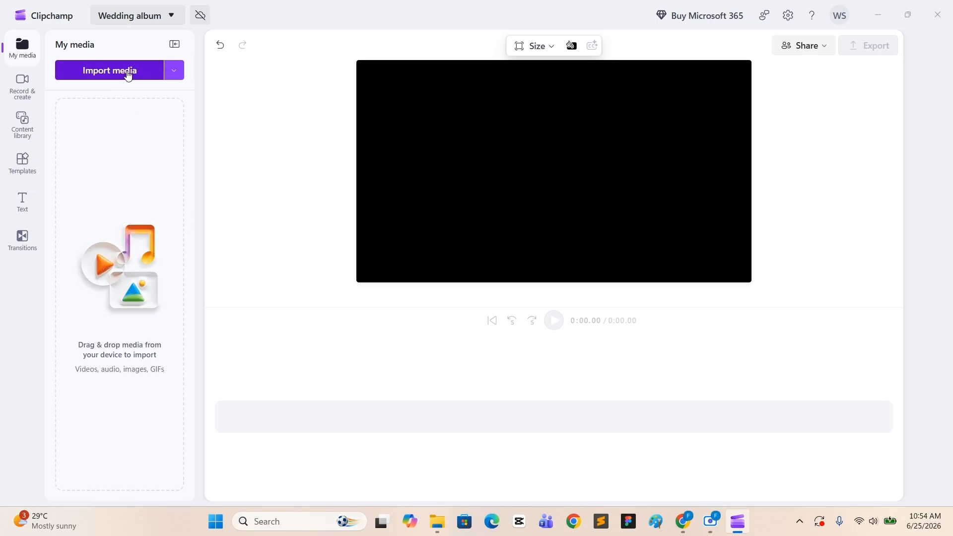
{"action": "left_click", "coordinate": [128, 74]}
{"action": "left_click", "coordinate": [160, 194]}
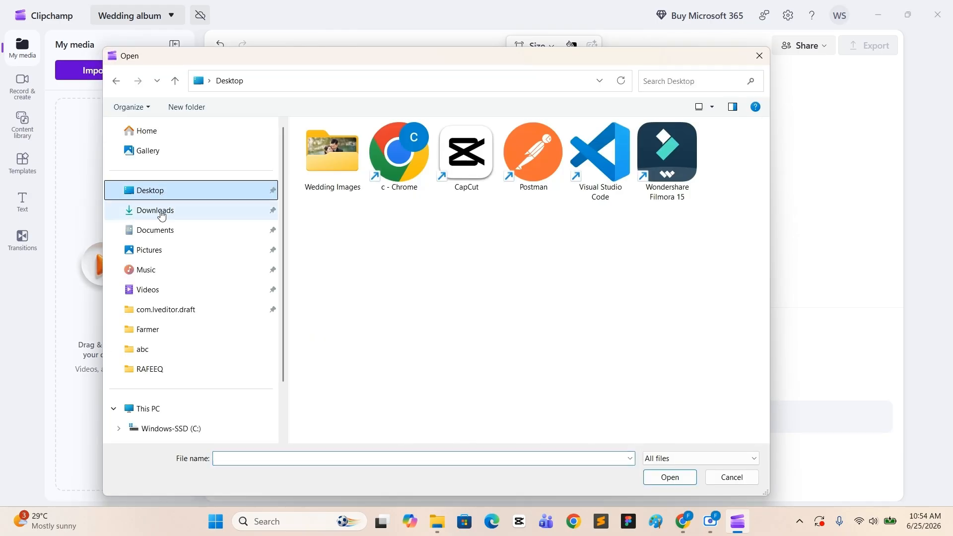
{"action": "double_click", "coordinate": [323, 164]}
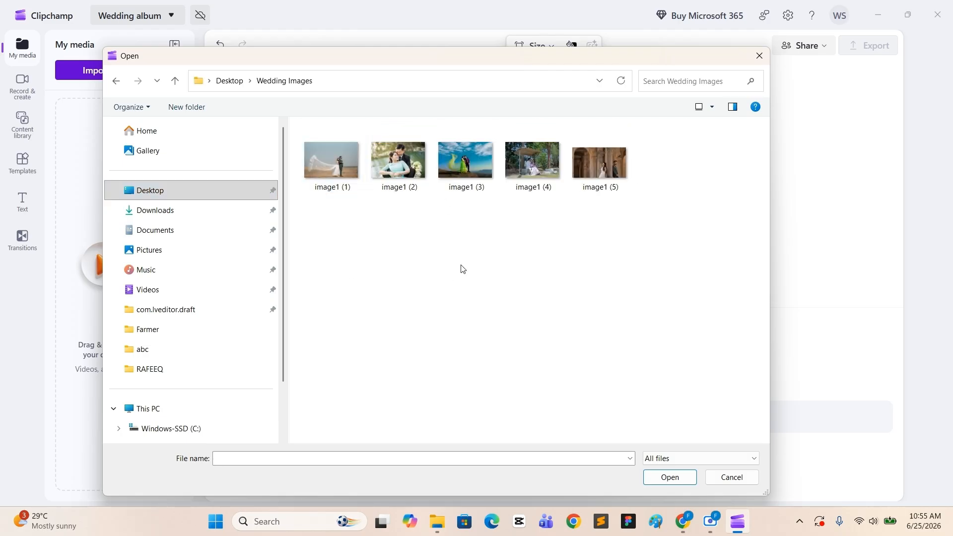
{"action": "left_click_drag", "start_coordinate": [640, 212], "coordinate": [326, 179]}
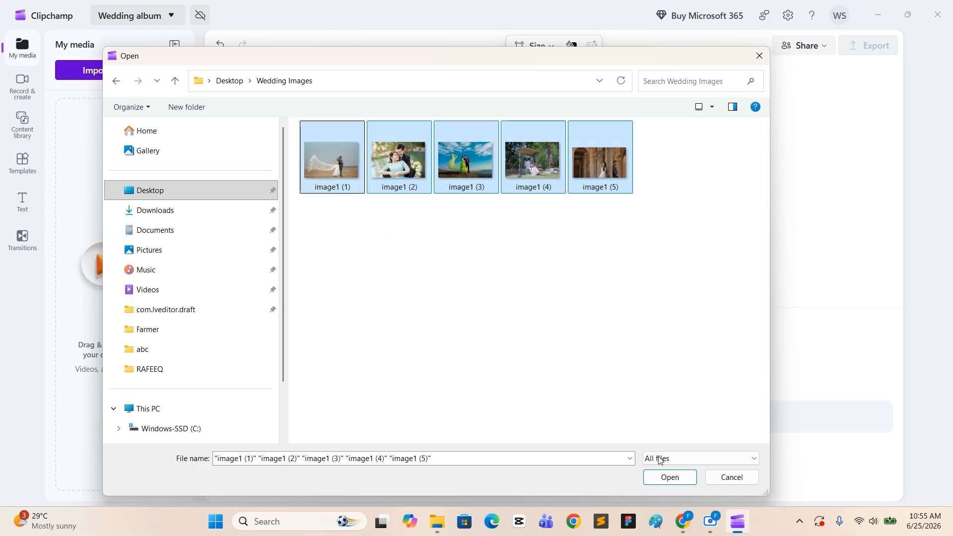
{"action": "left_click", "coordinate": [670, 477]}
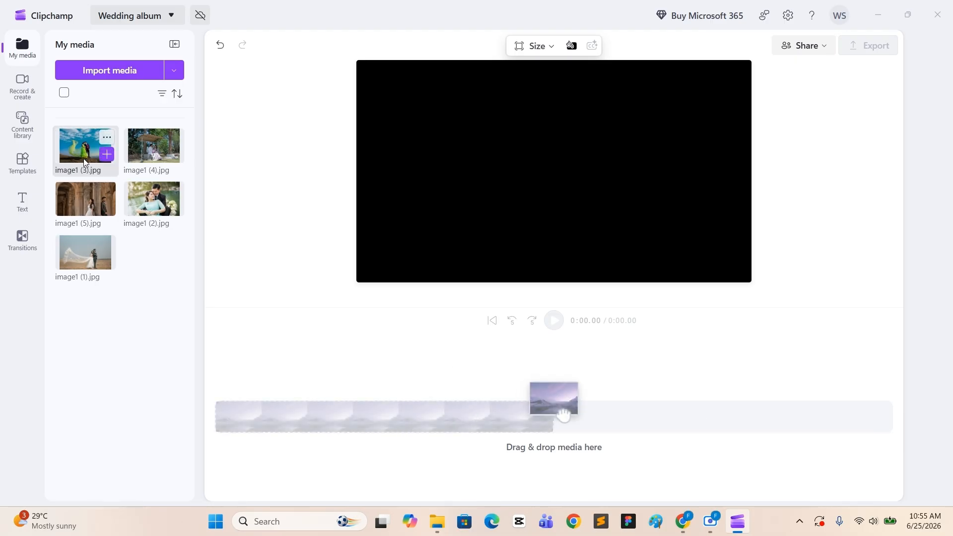
Step: Add image1 (3).jpg from the project media to the timeline
{"action": "left_click", "coordinate": [108, 138]}
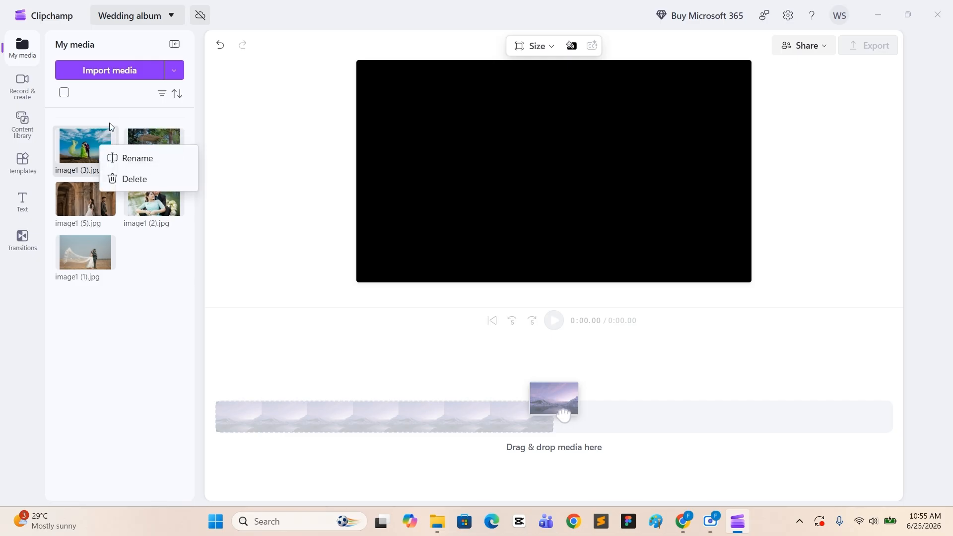
{"action": "left_click", "coordinate": [112, 118]}
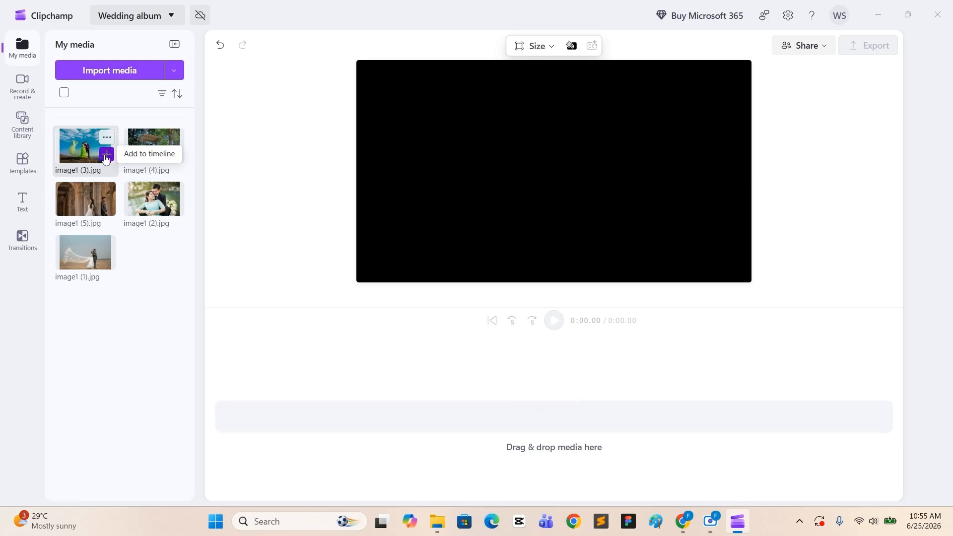
{"action": "left_click", "coordinate": [106, 157]}
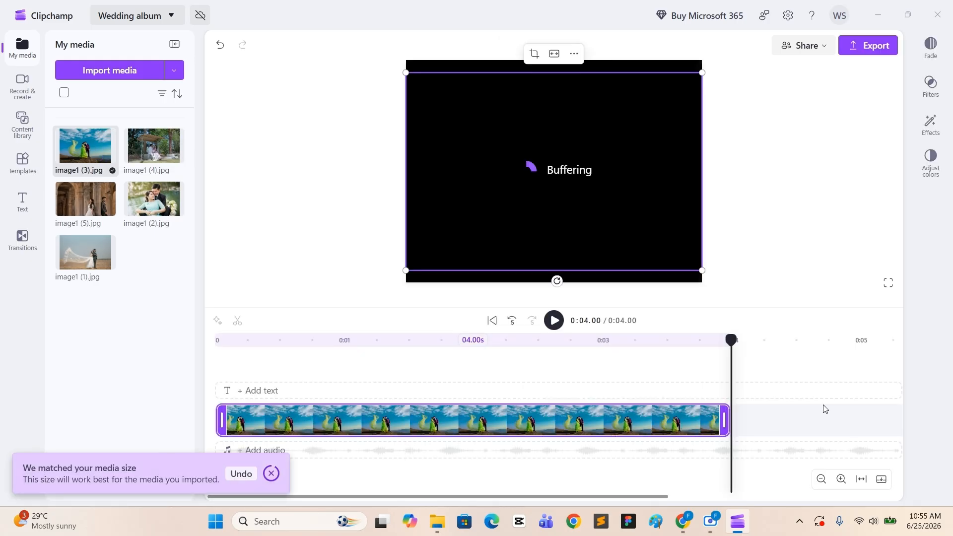
Step: Examine the text, image and audio tracks while scrubbing the playhead over the clip, and return it to the timeline's start
{"action": "left_click", "coordinate": [797, 387]}
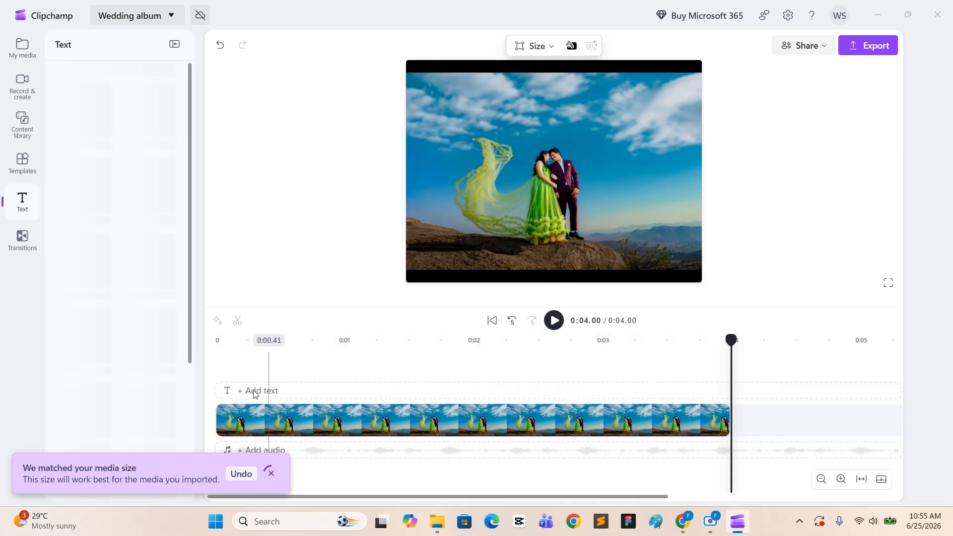
{"action": "left_click", "coordinate": [268, 370]}
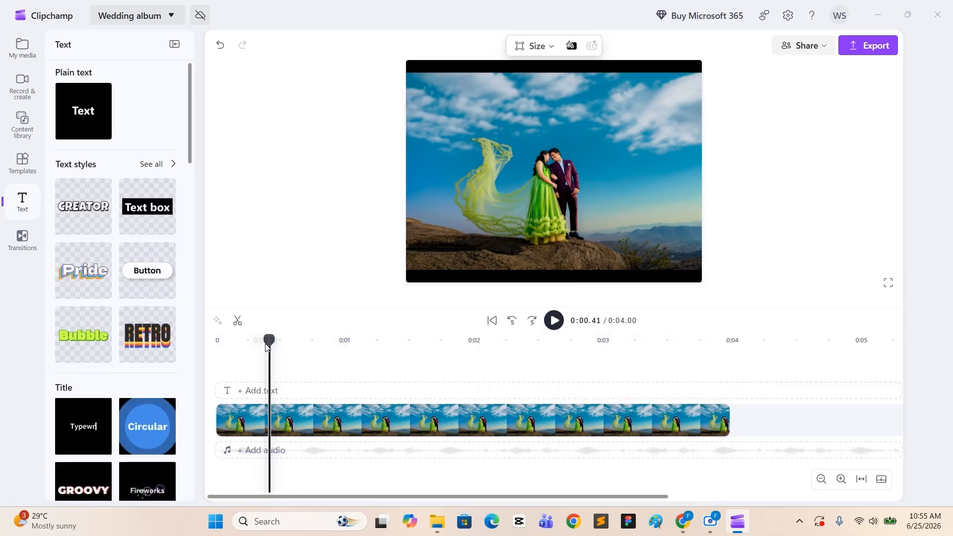
{"action": "left_click_drag", "start_coordinate": [268, 340], "coordinate": [218, 340]}
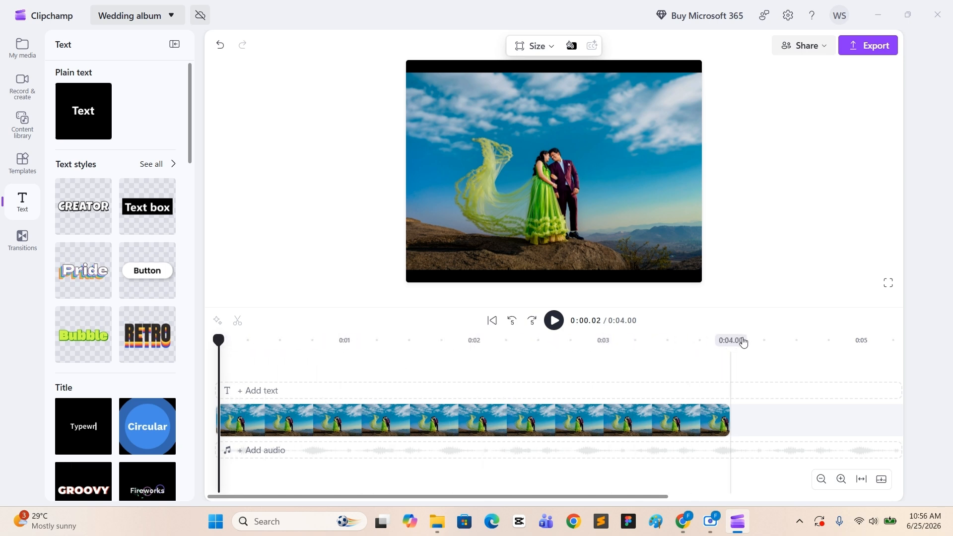
{"action": "left_click", "coordinate": [261, 423]}
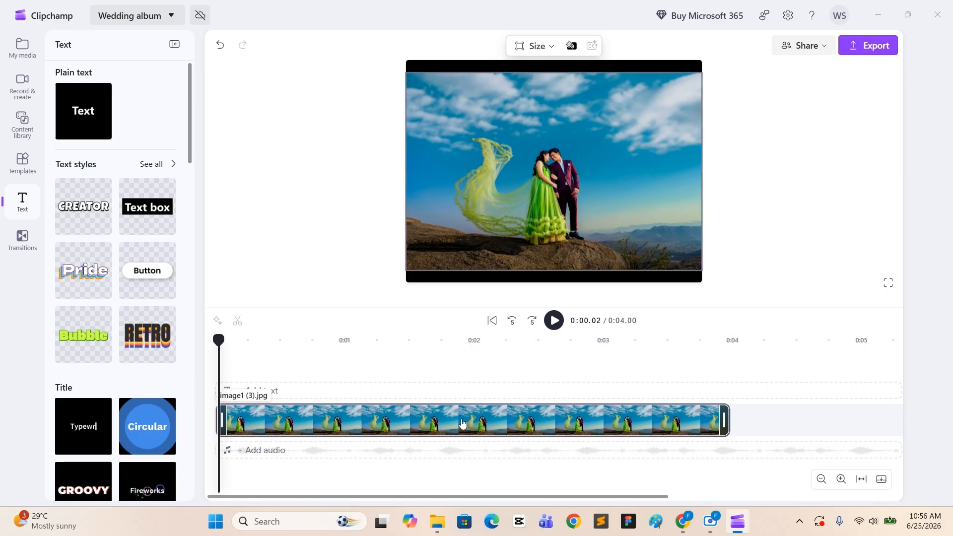
{"action": "left_click", "coordinate": [296, 391]}
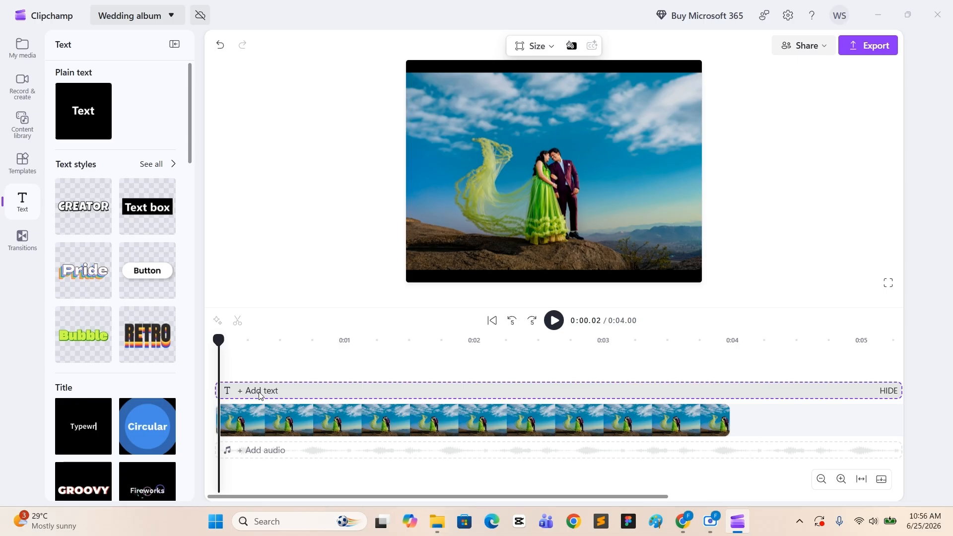
{"action": "left_click", "coordinate": [259, 340]}
{"action": "left_click", "coordinate": [295, 419]}
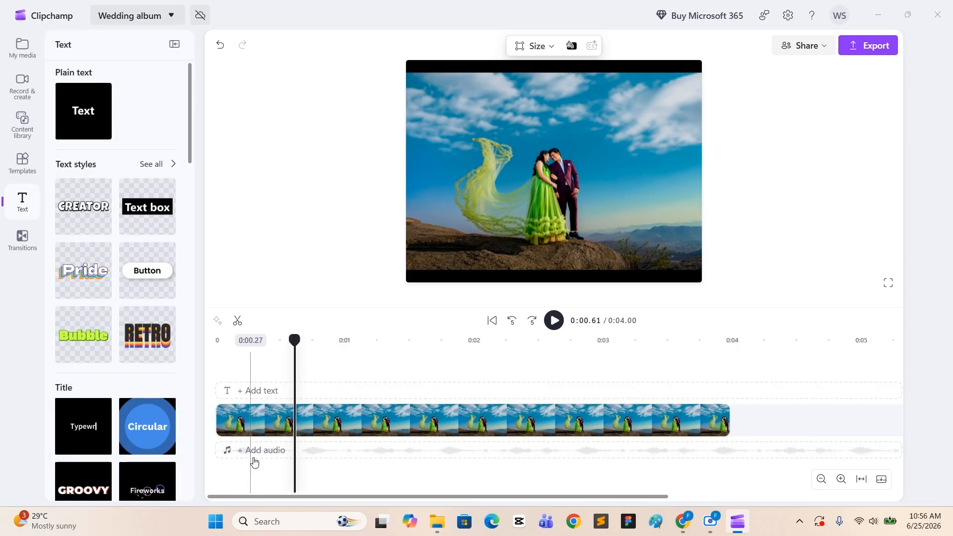
{"action": "left_click", "coordinate": [284, 428]}
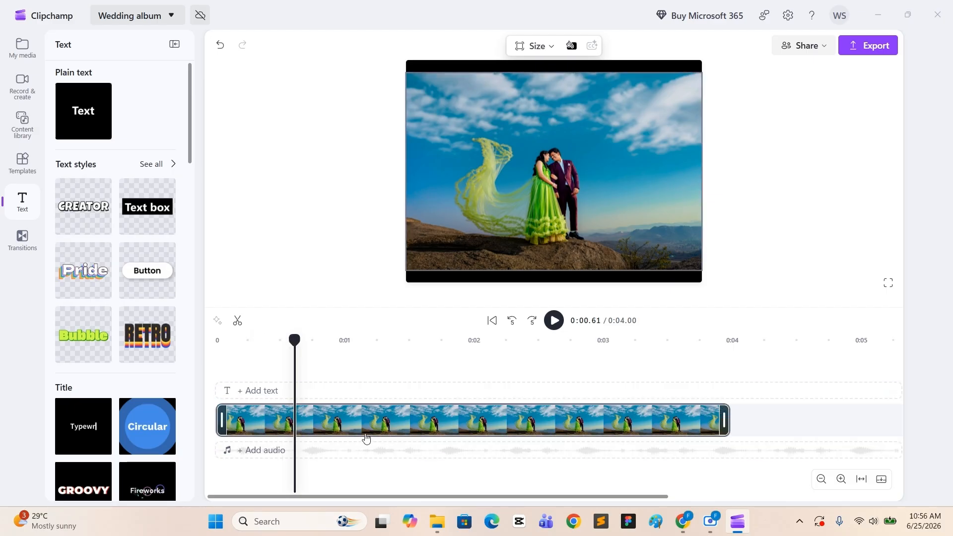
{"action": "left_click", "coordinate": [347, 357]}
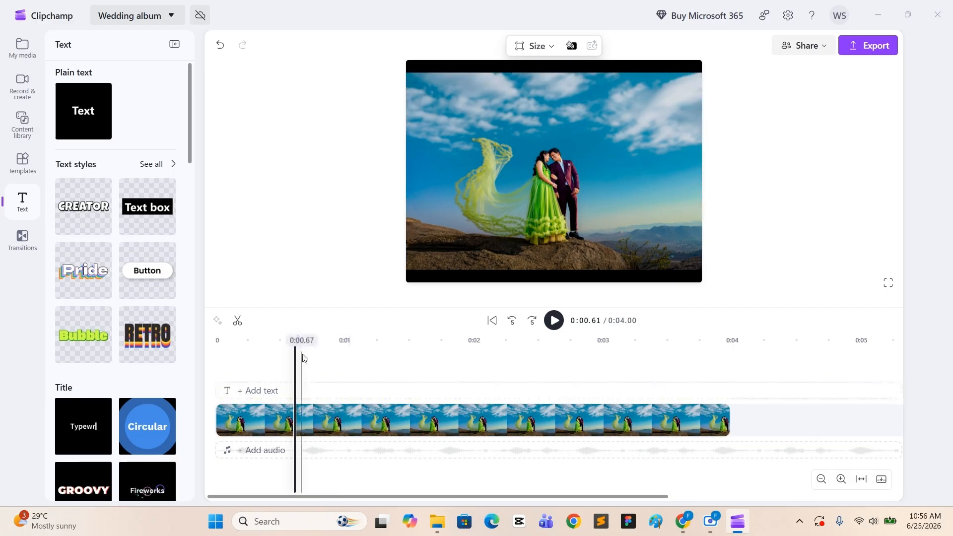
{"action": "mouse_move", "coordinate": [294, 340]}
{"action": "left_mouse_down"}
{"action": "mouse_move", "coordinate": [215, 340]}
{"action": "mouse_move", "coordinate": [496, 347]}
{"action": "mouse_move", "coordinate": [655, 366]}
{"action": "mouse_move", "coordinate": [698, 323]}
{"action": "mouse_move", "coordinate": [208, 327]}
{"action": "mouse_move", "coordinate": [282, 329]}
{"action": "mouse_move", "coordinate": [283, 346]}
{"action": "left_mouse_up"}
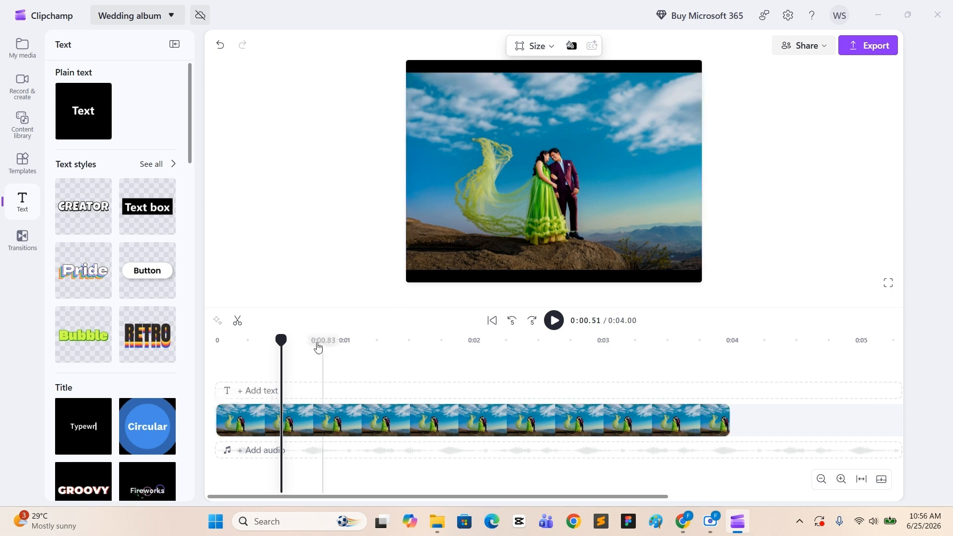
{"action": "left_click_drag", "start_coordinate": [282, 343], "coordinate": [214, 360]}
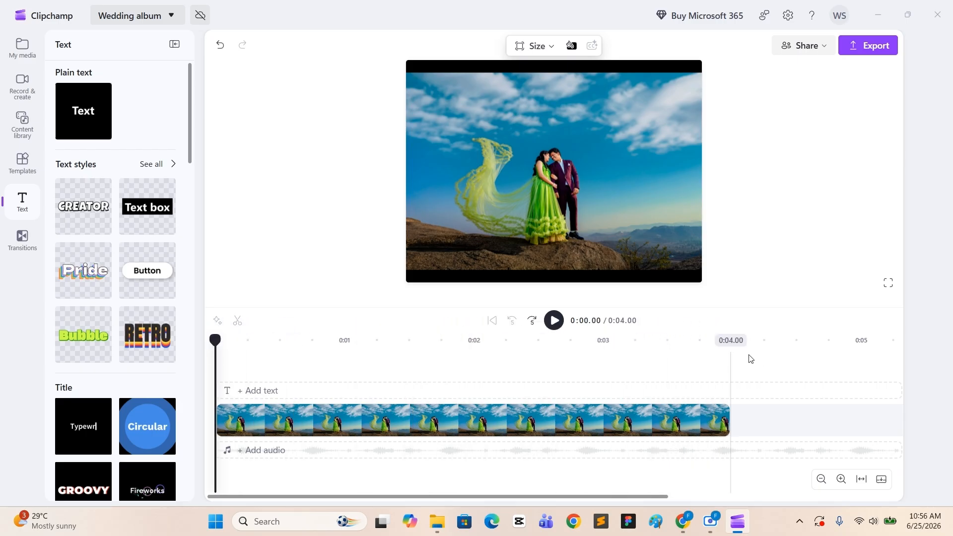
Step: Check the clip's extent by moving the playhead between its end and start, and play it from the beginning
{"action": "left_click", "coordinate": [728, 353]}
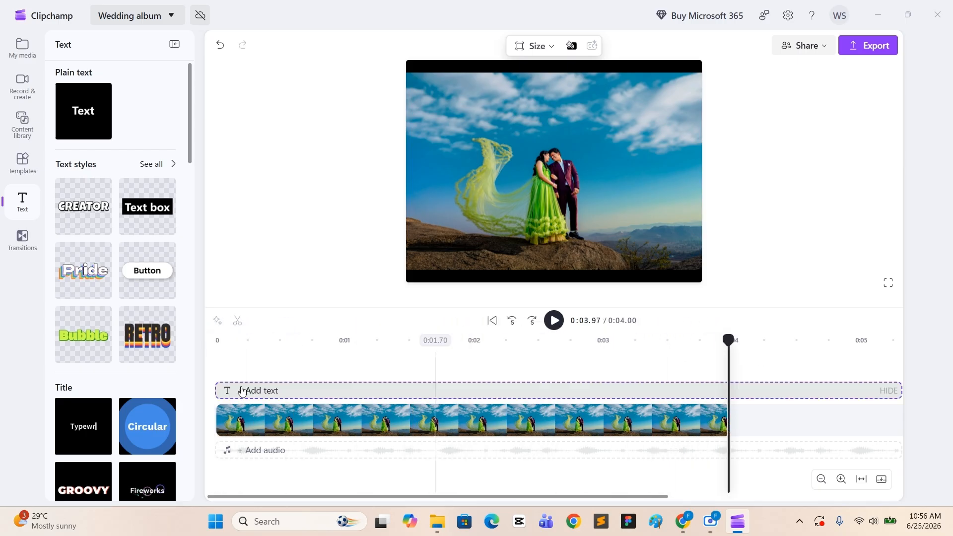
{"action": "left_click", "coordinate": [217, 349]}
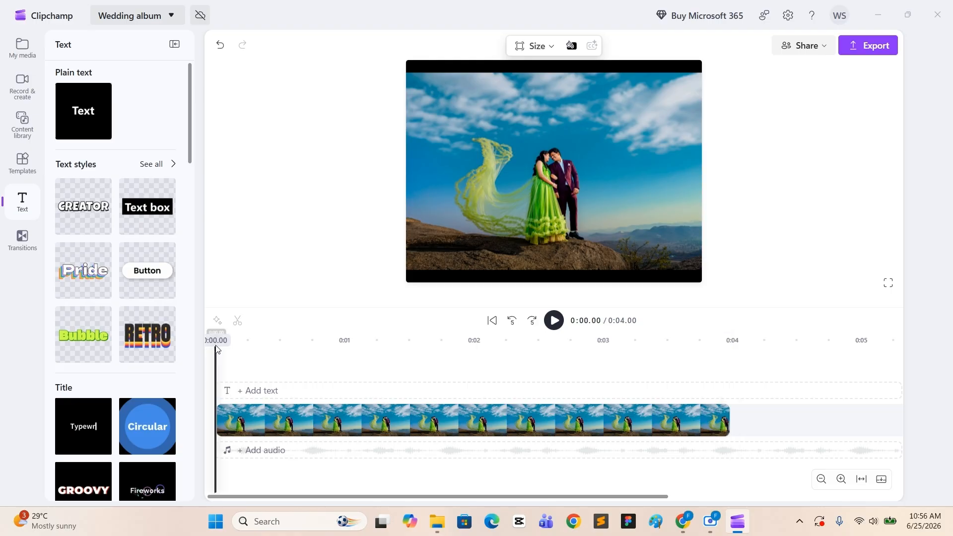
{"action": "left_click", "coordinate": [733, 351]}
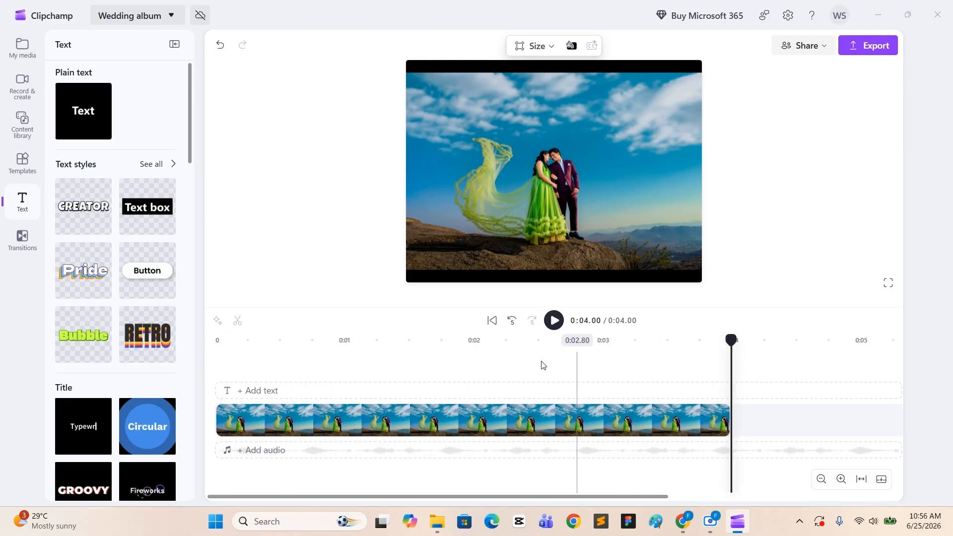
{"action": "left_click", "coordinate": [221, 361]}
{"action": "left_click", "coordinate": [218, 370]}
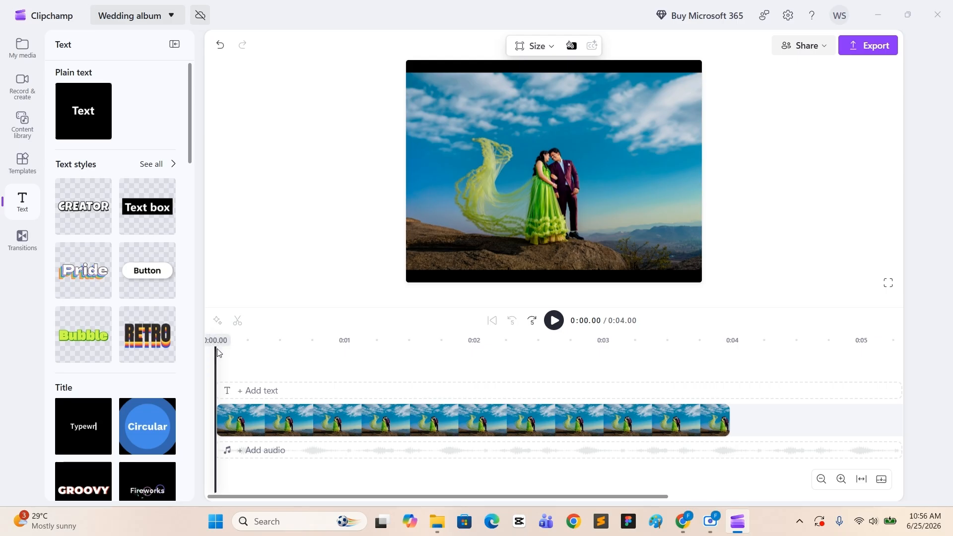
{"action": "left_click", "coordinate": [555, 326]}
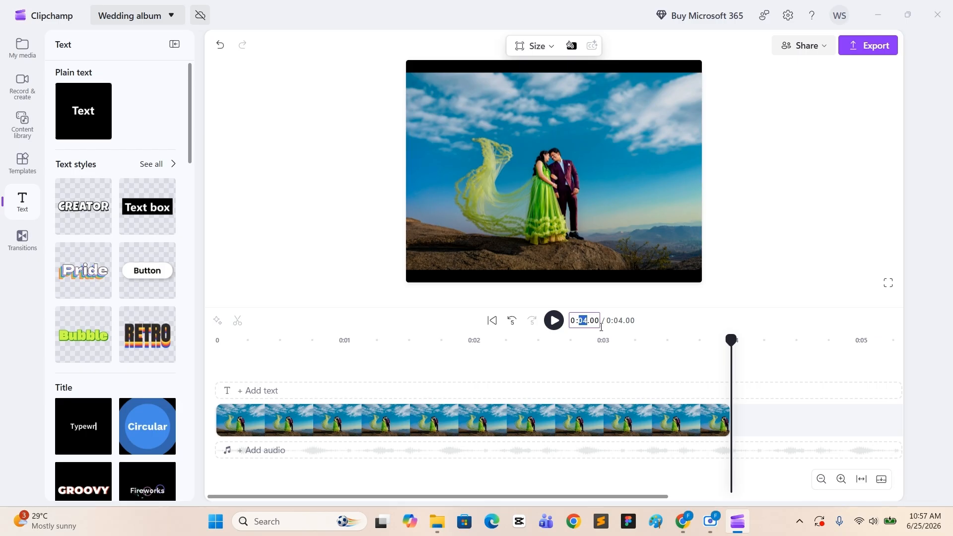
Step: Add image1 (4).jpg from the project media to the timeline and place it directly after the image1 (3).jpg clip
{"action": "left_click_drag", "start_coordinate": [377, 369], "coordinate": [219, 371]}
{"action": "left_click", "coordinate": [263, 427]}
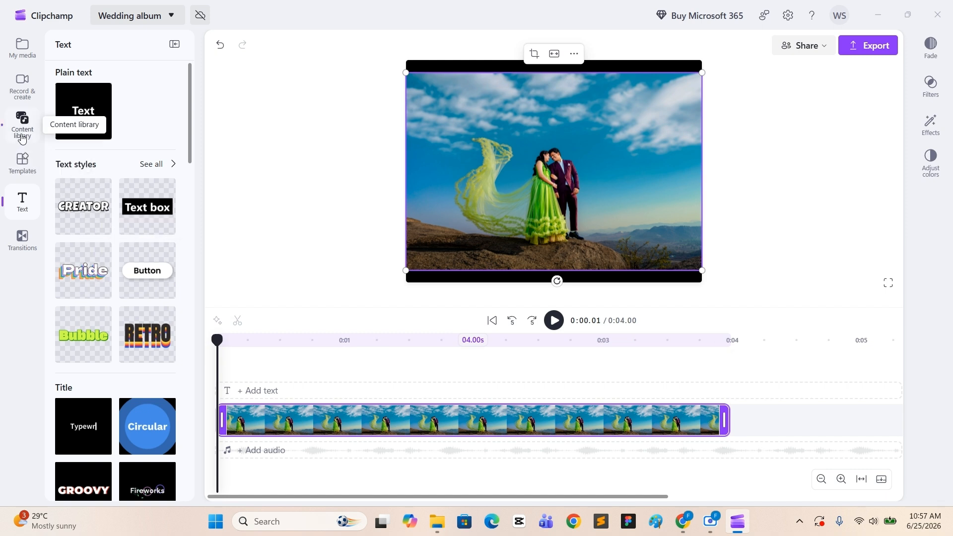
{"action": "left_click", "coordinate": [25, 58]}
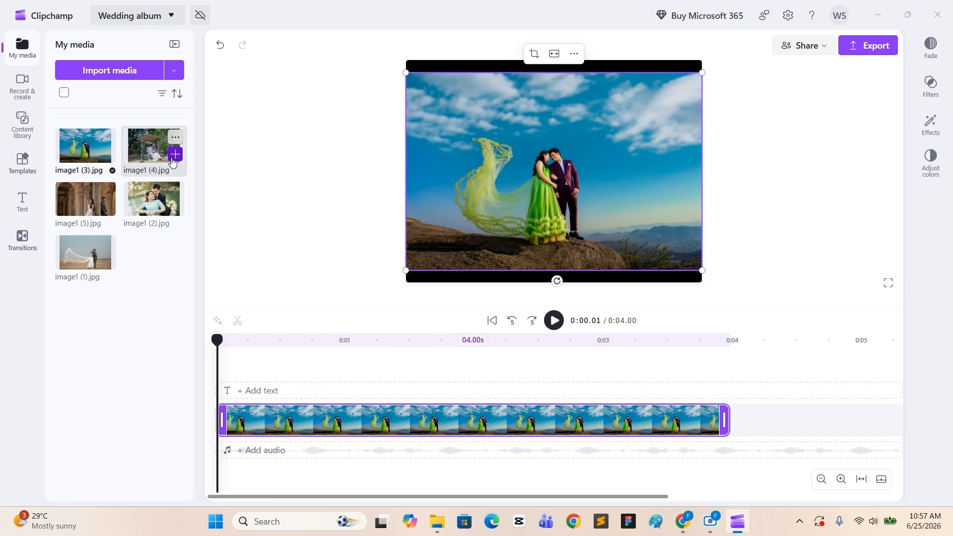
{"action": "left_click", "coordinate": [173, 158]}
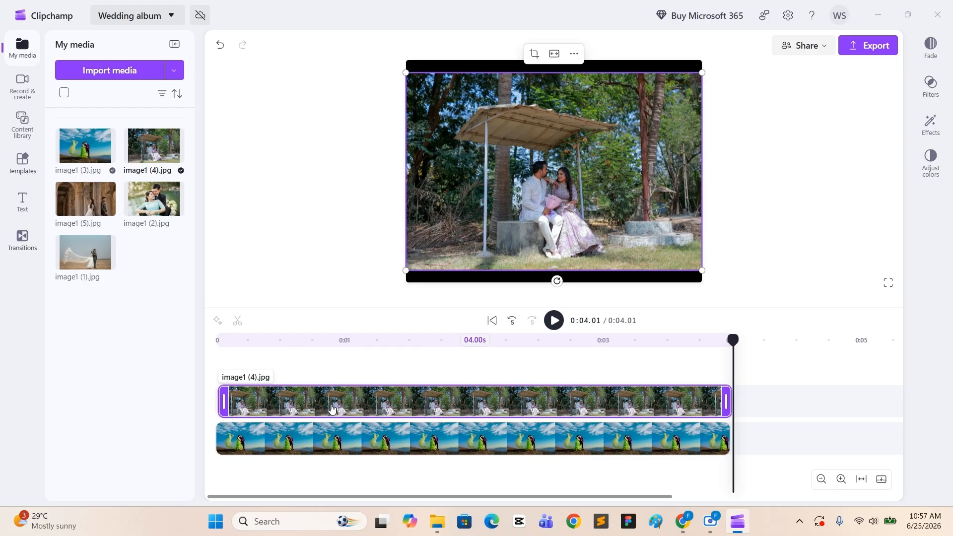
{"action": "left_click_drag", "start_coordinate": [340, 408], "coordinate": [838, 437]}
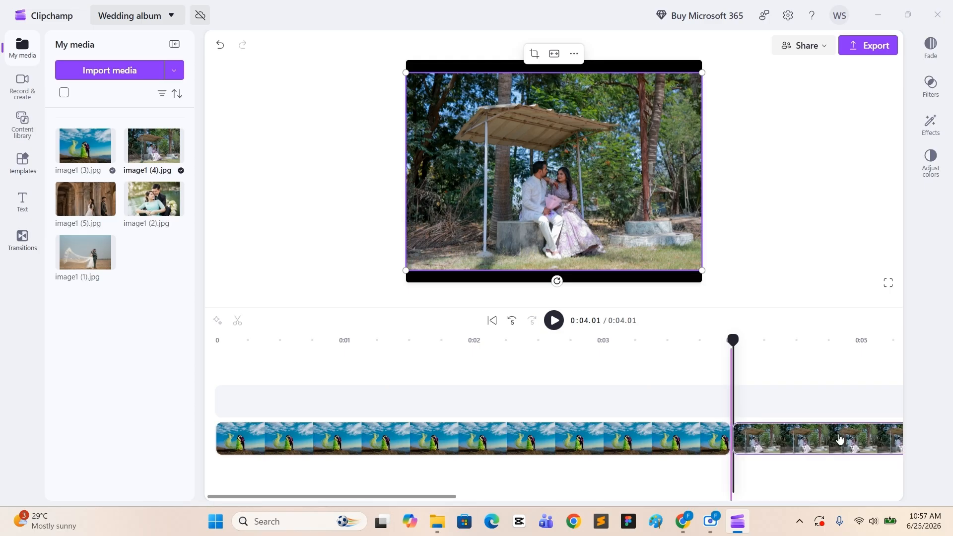
Step: Play the two-photo sequence from the beginning of the timeline
{"action": "left_click_drag", "start_coordinate": [466, 493], "coordinate": [441, 496]}
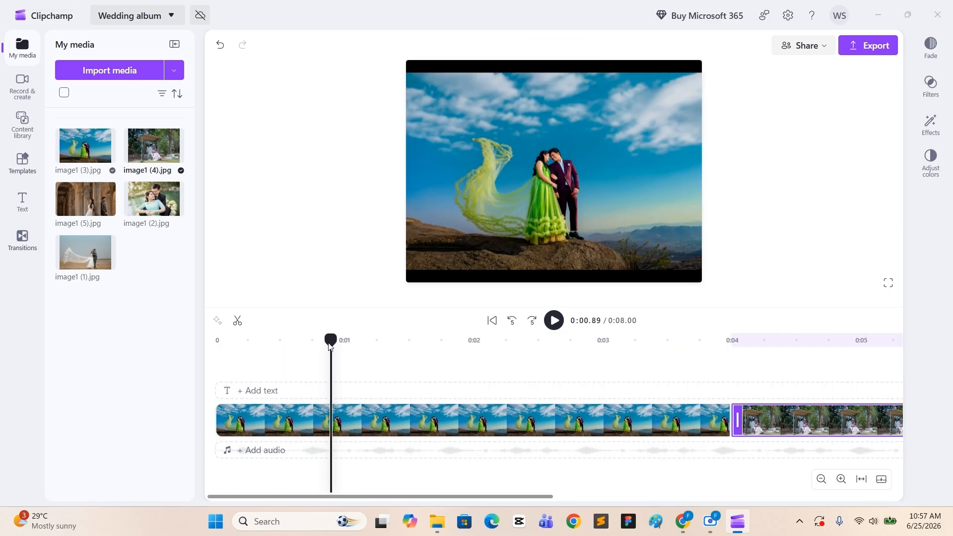
{"action": "left_click_drag", "start_coordinate": [330, 340], "coordinate": [200, 350]}
{"action": "left_click", "coordinate": [554, 320]}
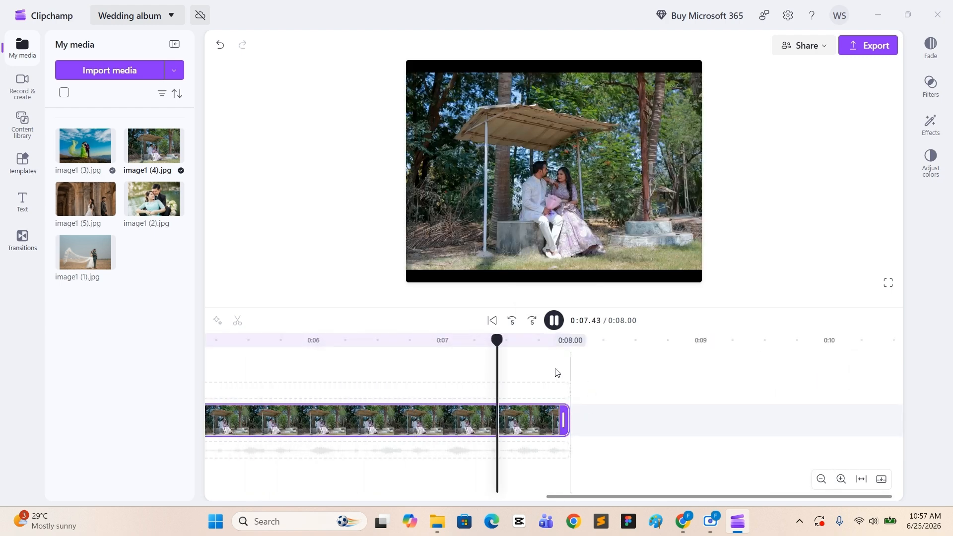
Step: Zoom the timeline out to show both clips in full, and return the playhead to the start
{"action": "left_click_drag", "start_coordinate": [640, 497], "coordinate": [297, 496]}
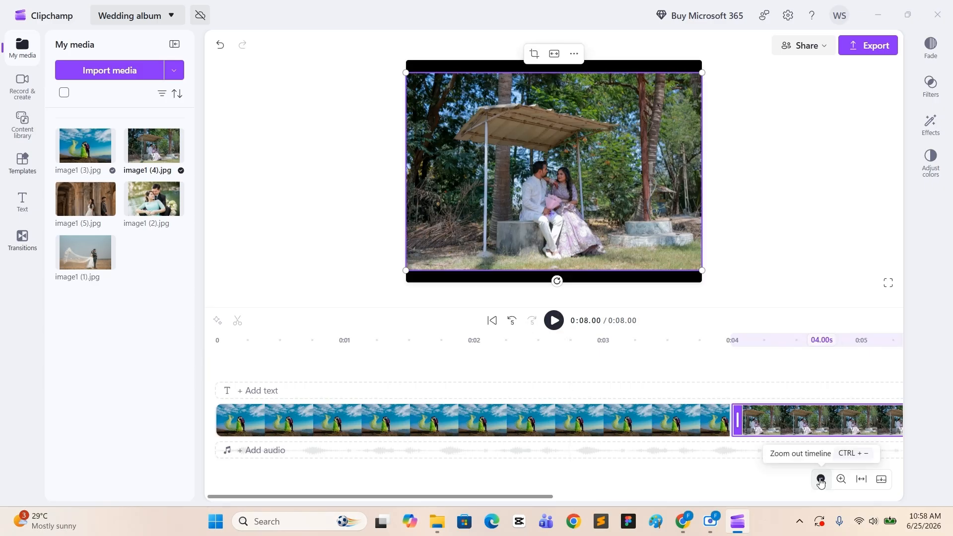
{"action": "left_click", "coordinate": [820, 479]}
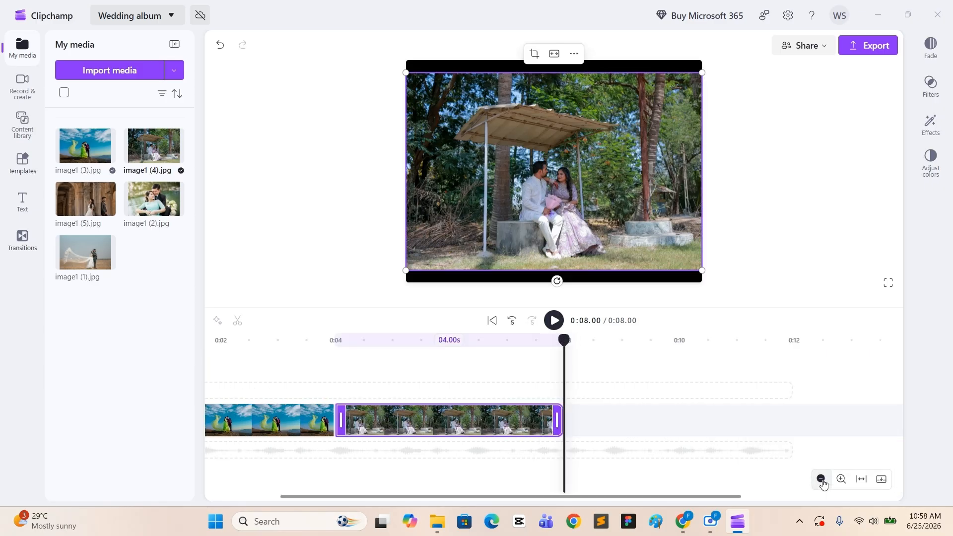
{"action": "left_click", "coordinate": [820, 479]}
{"action": "left_click", "coordinate": [842, 480]}
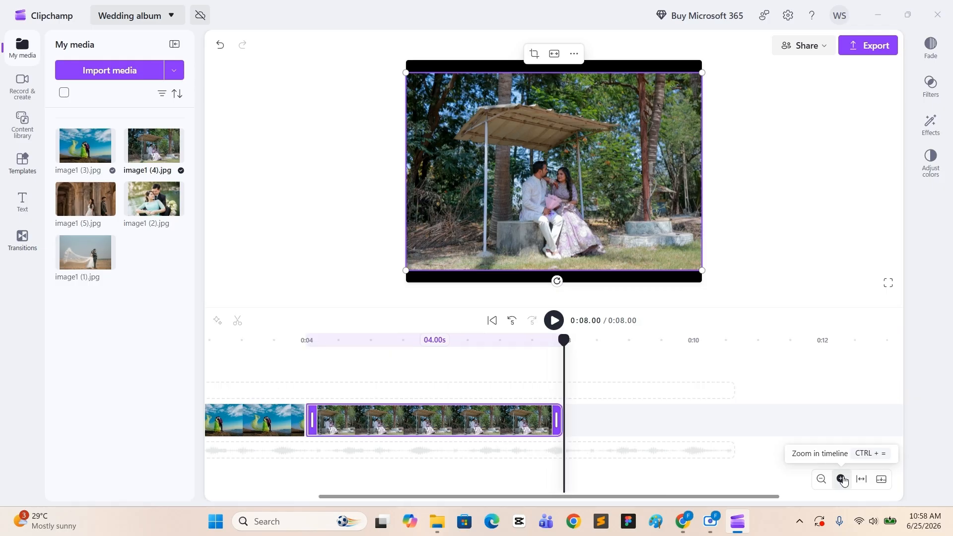
{"action": "left_click", "coordinate": [842, 480]}
{"action": "left_click", "coordinate": [842, 479]}
{"action": "left_click", "coordinate": [822, 480]}
{"action": "left_click", "coordinate": [821, 479]}
{"action": "left_click", "coordinate": [821, 479]}
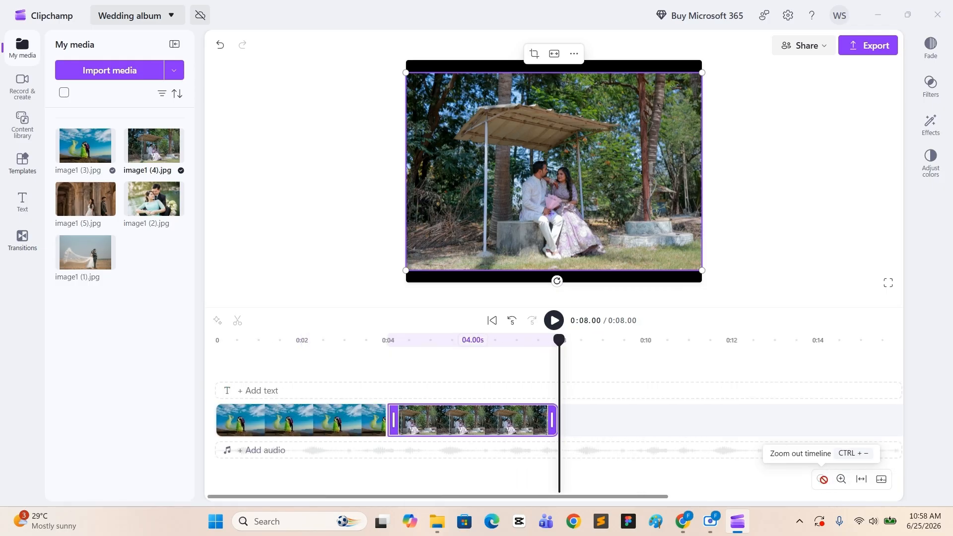
{"action": "left_click", "coordinate": [224, 353]}
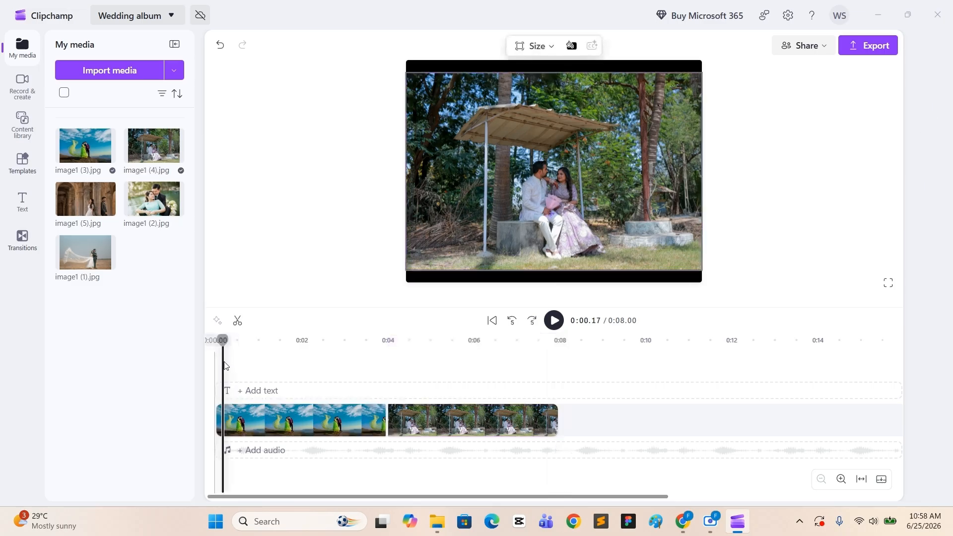
{"action": "left_click_drag", "start_coordinate": [221, 346], "coordinate": [215, 342]}
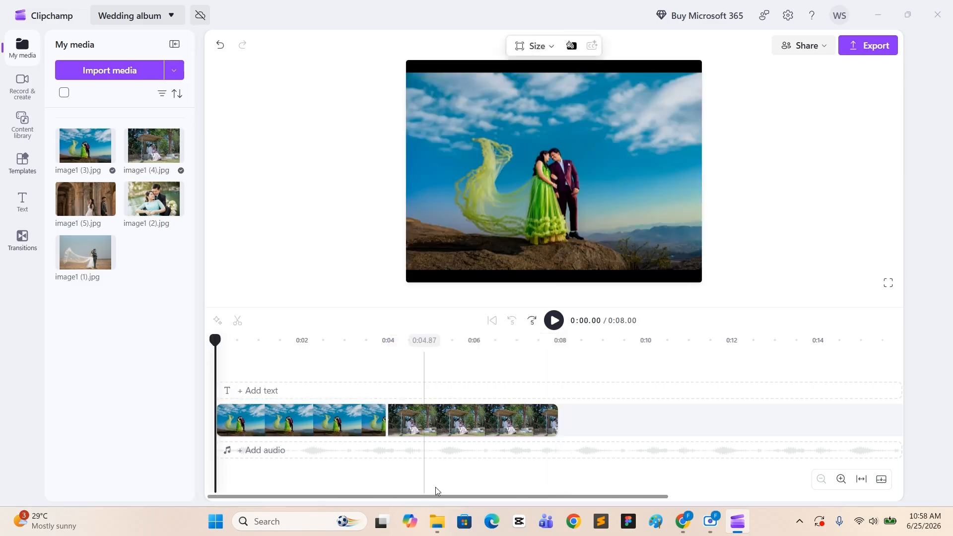
Step: Enlarge the image1 (3).jpg photo in the preview at two opposite corners until it covers the whole frame
{"action": "left_click", "coordinate": [392, 422]}
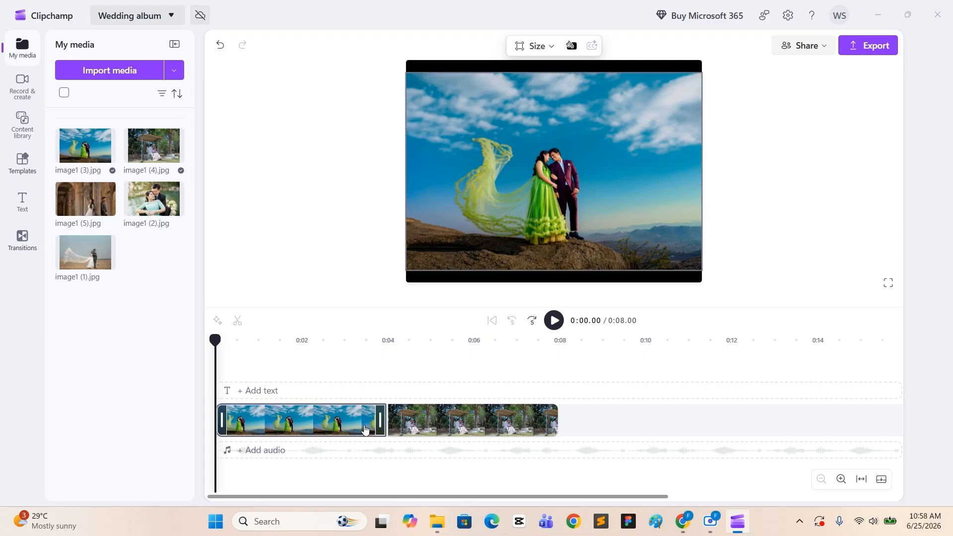
{"action": "left_click", "coordinate": [334, 427]}
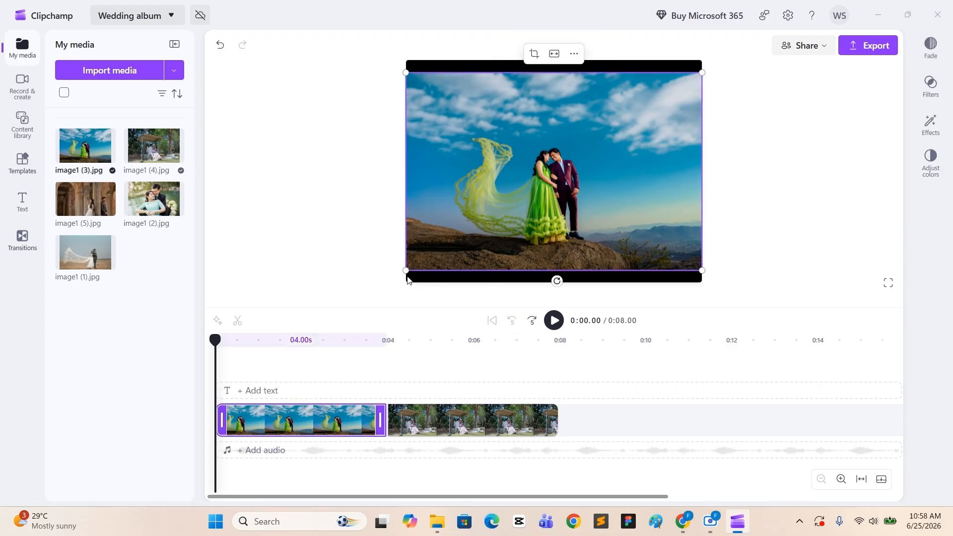
{"action": "left_click_drag", "start_coordinate": [403, 272], "coordinate": [382, 285]}
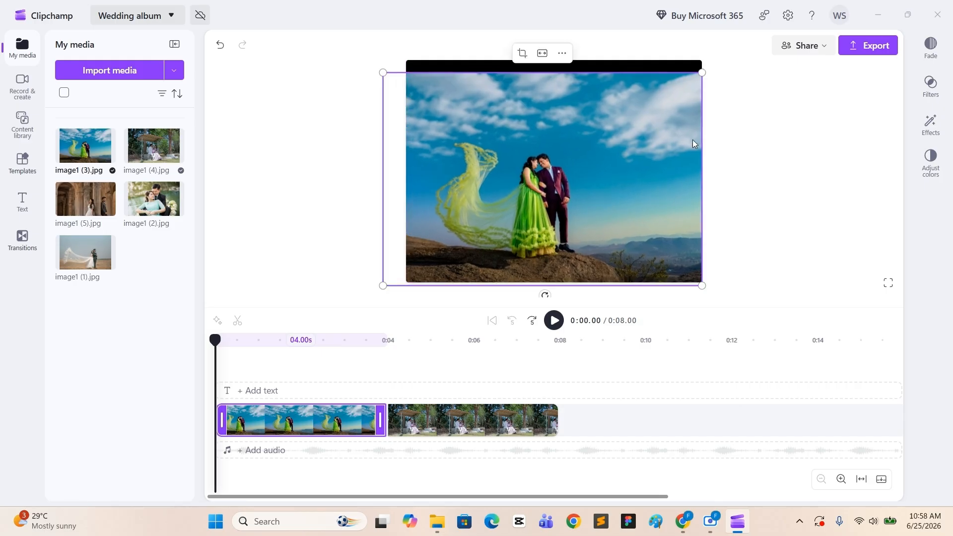
{"action": "left_click", "coordinate": [707, 70]}
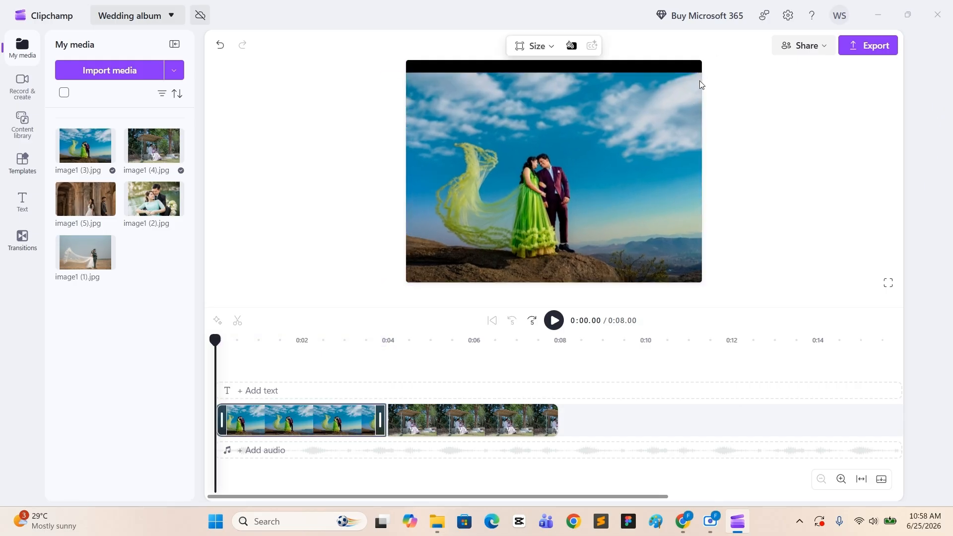
{"action": "left_click", "coordinate": [699, 80]}
{"action": "left_click_drag", "start_coordinate": [703, 71], "coordinate": [731, 48]}
{"action": "left_click_drag", "start_coordinate": [614, 163], "coordinate": [613, 164]}
{"action": "left_click", "coordinate": [802, 154]}
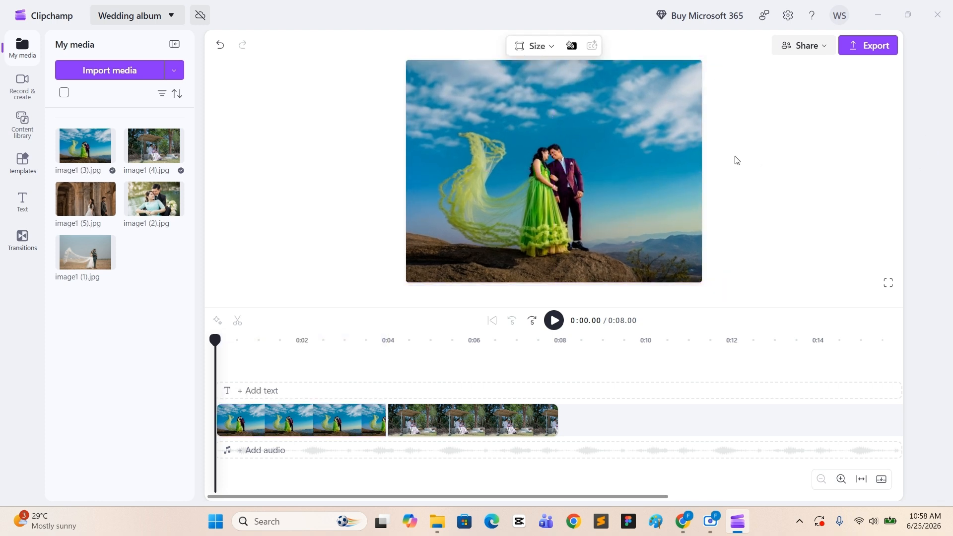
Step: Move the playhead onto the image1 (4).jpg clip and enlarge its photo until it covers the whole frame
{"action": "left_click", "coordinate": [398, 356]}
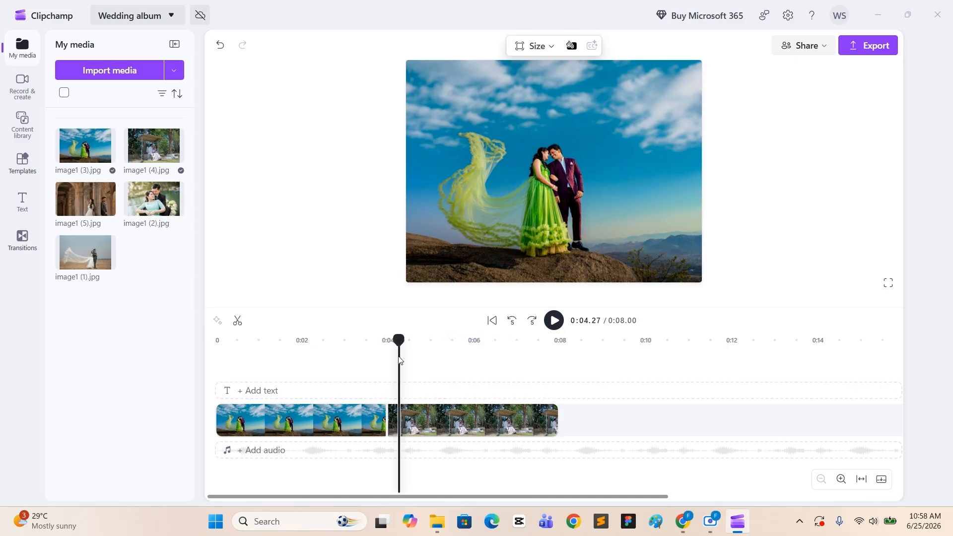
{"action": "left_click_drag", "start_coordinate": [399, 344], "coordinate": [403, 347]}
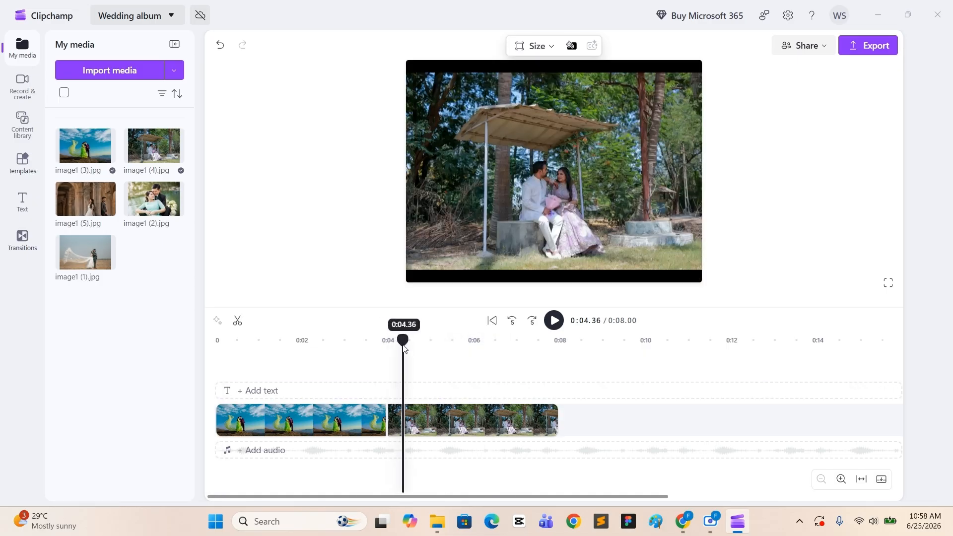
{"action": "left_click", "coordinate": [576, 192]}
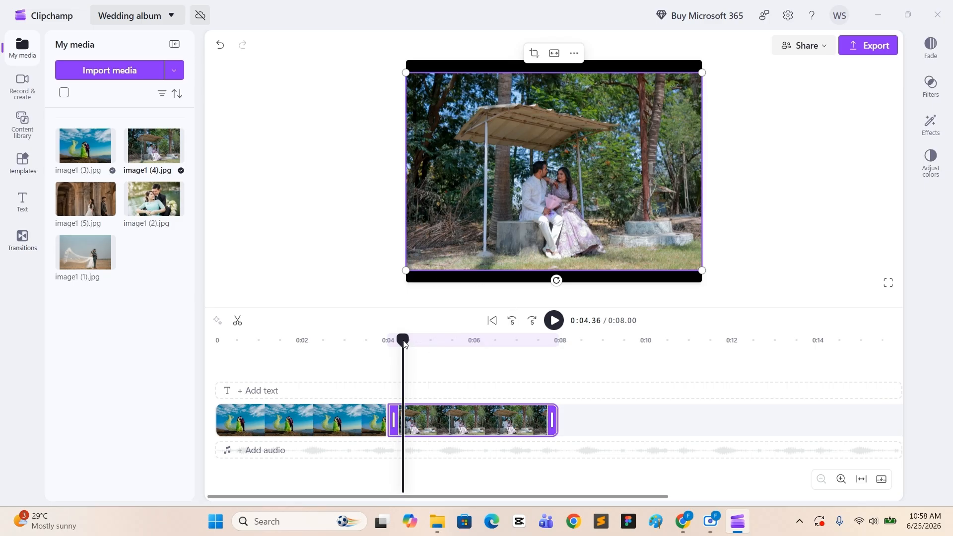
{"action": "mouse_move", "coordinate": [405, 344]}
{"action": "left_mouse_down"}
{"action": "mouse_move", "coordinate": [394, 342]}
{"action": "mouse_move", "coordinate": [403, 342]}
{"action": "left_mouse_up"}
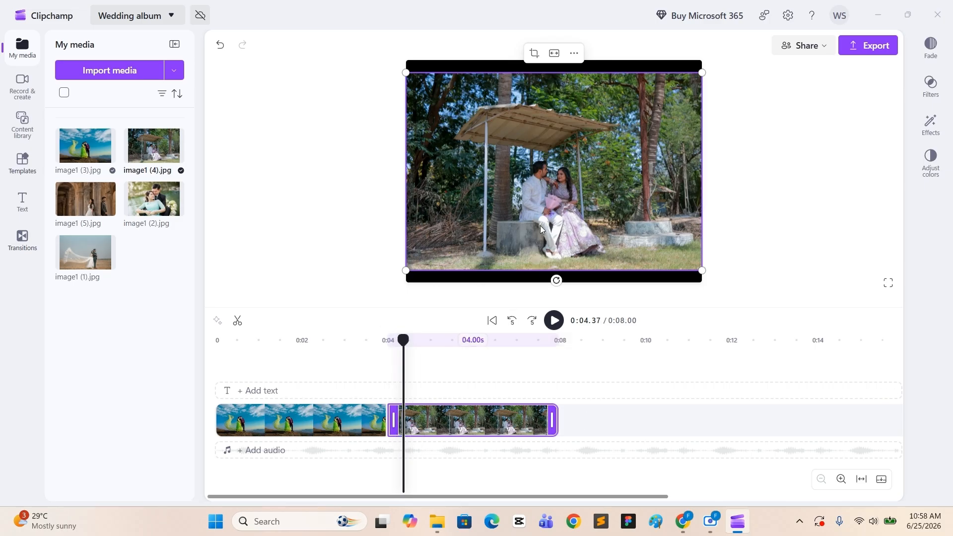
{"action": "left_click_drag", "start_coordinate": [405, 271], "coordinate": [389, 282]}
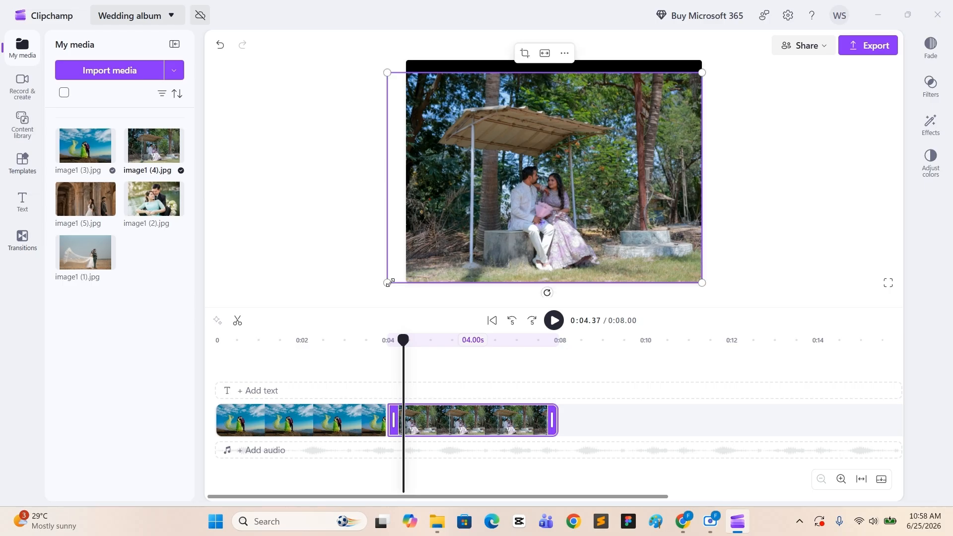
{"action": "left_click_drag", "start_coordinate": [701, 73], "coordinate": [720, 59]}
{"action": "left_click", "coordinate": [342, 362]}
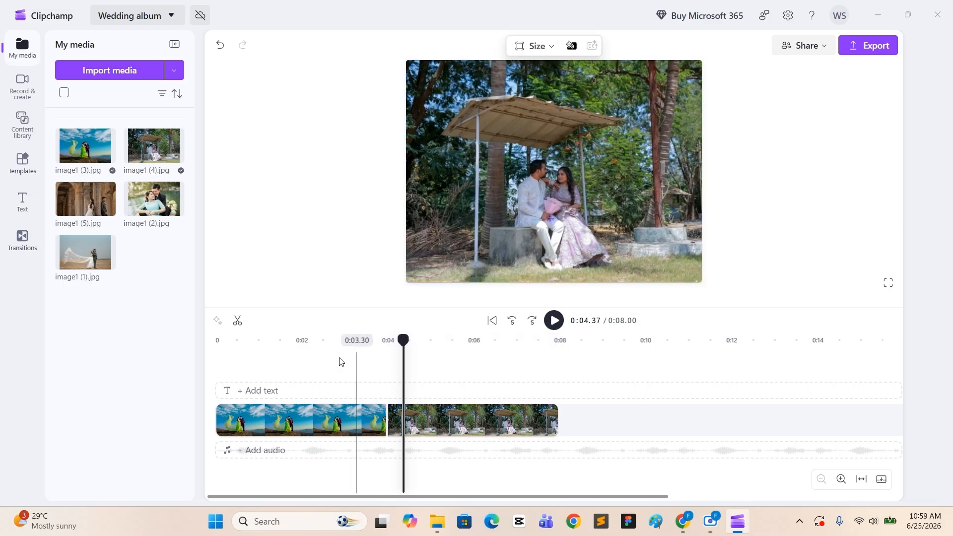
Step: Add the Circular title to the text track above the photos, starting at about 0.6 seconds
{"action": "left_click_drag", "start_coordinate": [404, 340], "coordinate": [184, 350]}
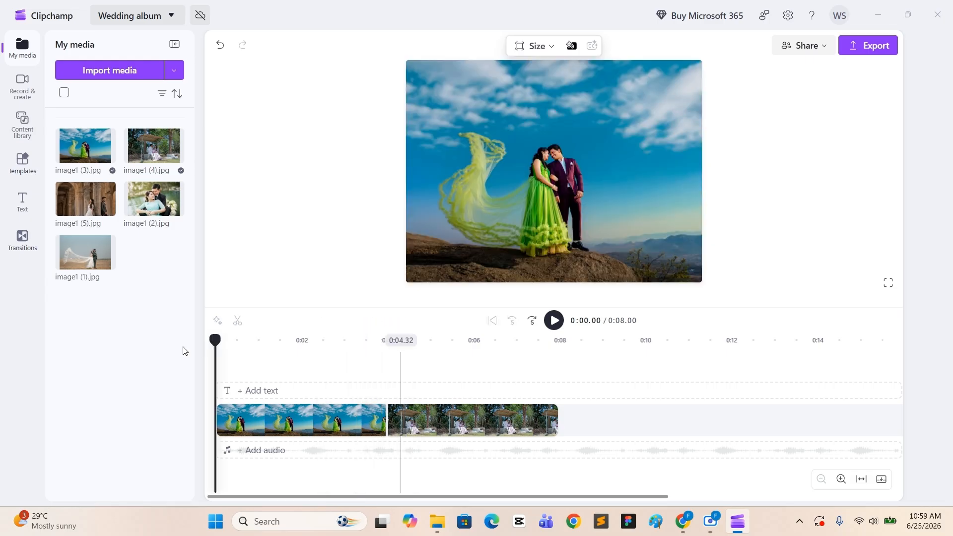
{"action": "left_click", "coordinate": [315, 430]}
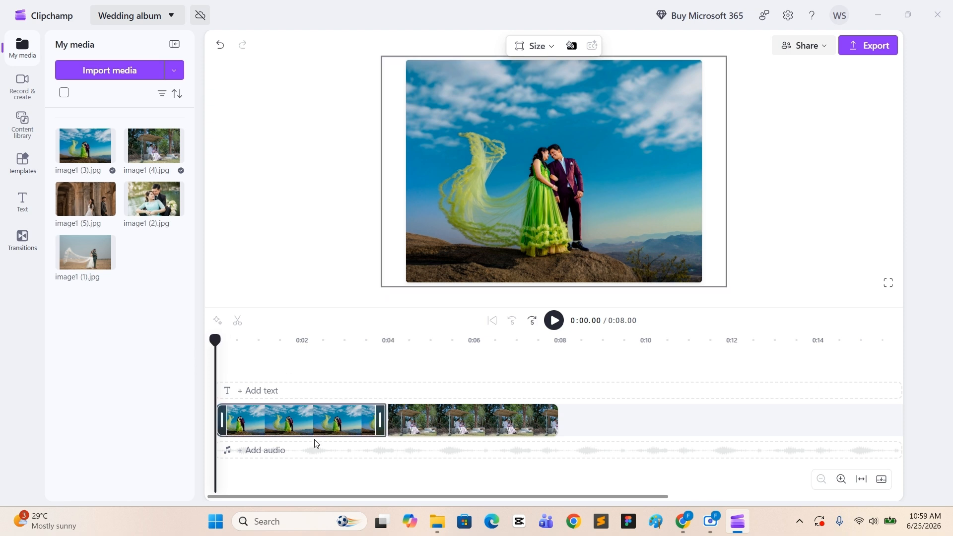
{"action": "left_click", "coordinate": [242, 393]}
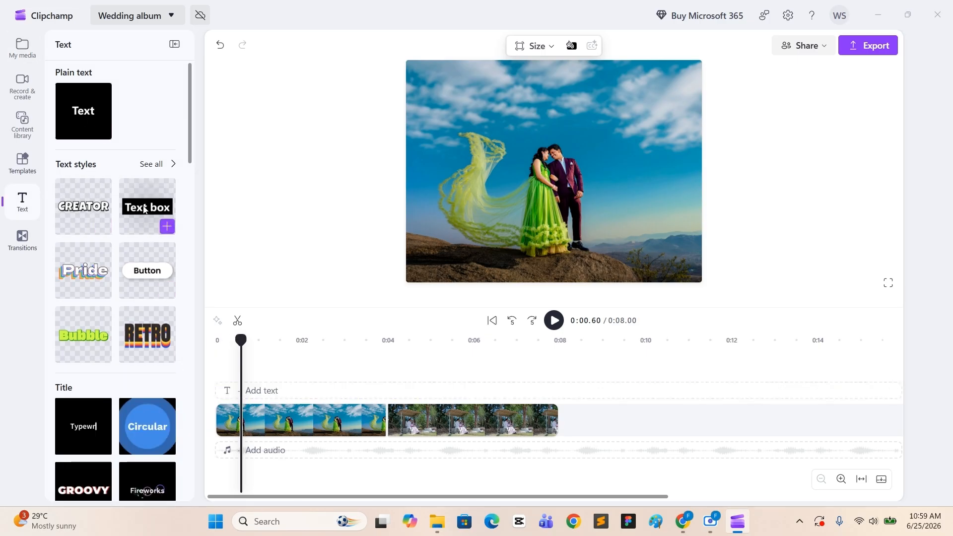
{"action": "scroll", "coordinate": [106, 312], "scroll_direction": "down", "scroll_amount": 6}
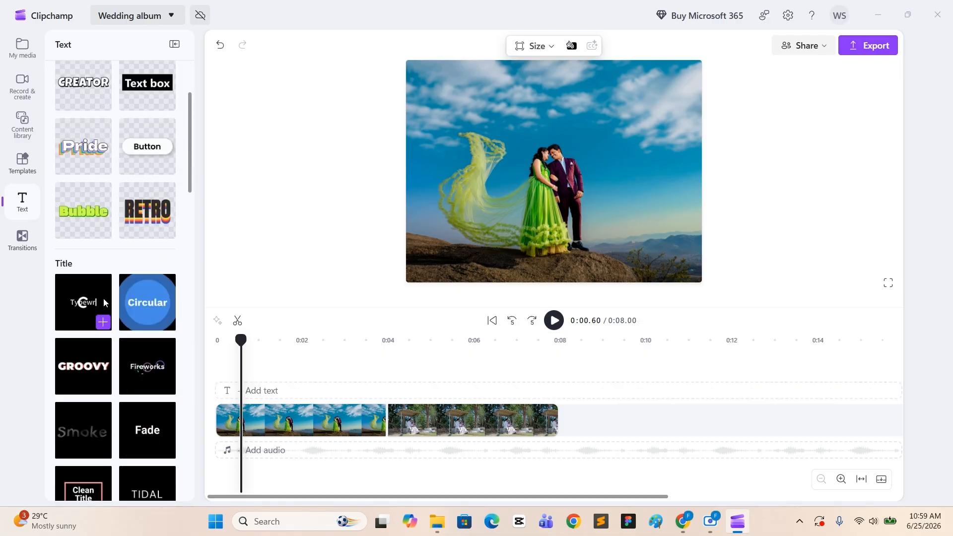
{"action": "scroll", "coordinate": [106, 319], "scroll_direction": "down", "scroll_amount": 3}
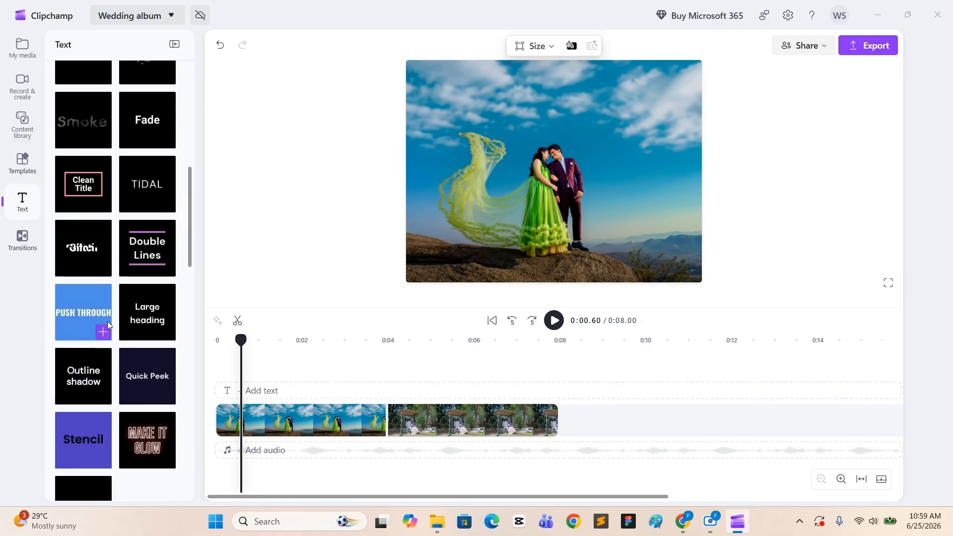
{"action": "scroll", "coordinate": [118, 353], "scroll_direction": "up", "scroll_amount": 4}
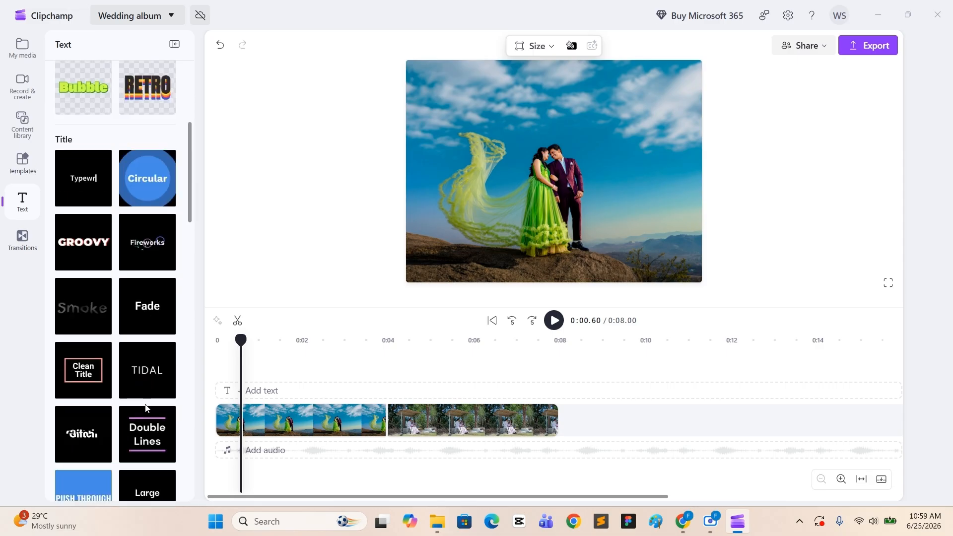
{"action": "scroll", "coordinate": [118, 352], "scroll_direction": "up", "scroll_amount": 4}
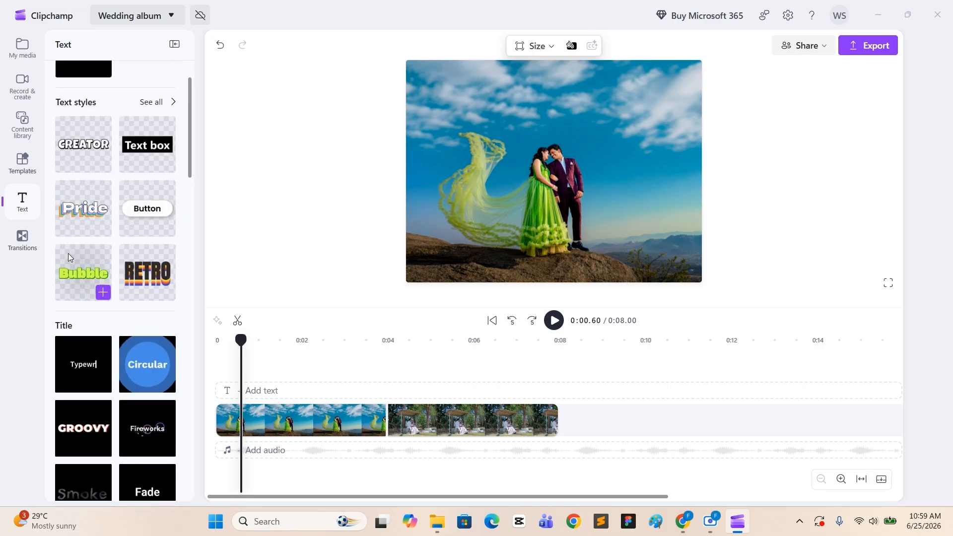
{"action": "scroll", "coordinate": [130, 293], "scroll_direction": "down", "scroll_amount": 5}
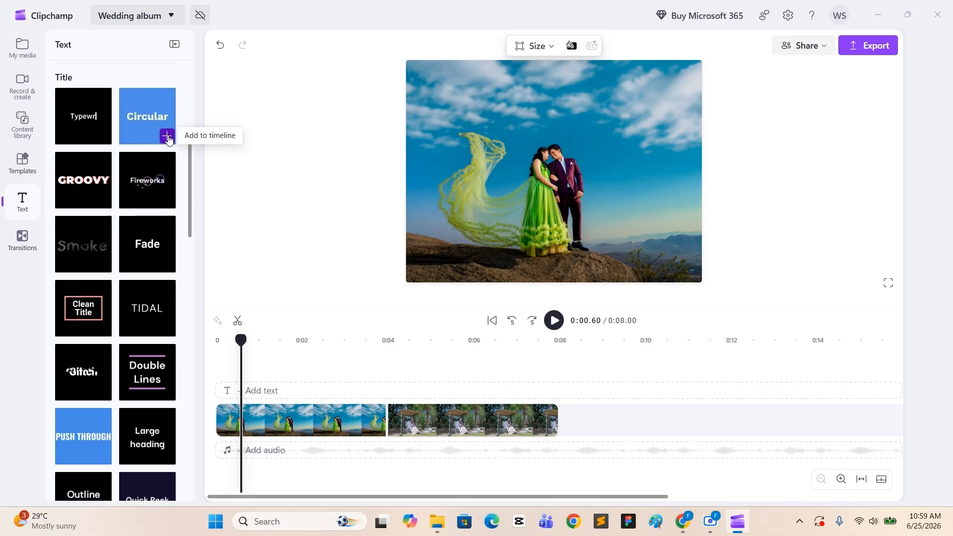
{"action": "left_click", "coordinate": [167, 136]}
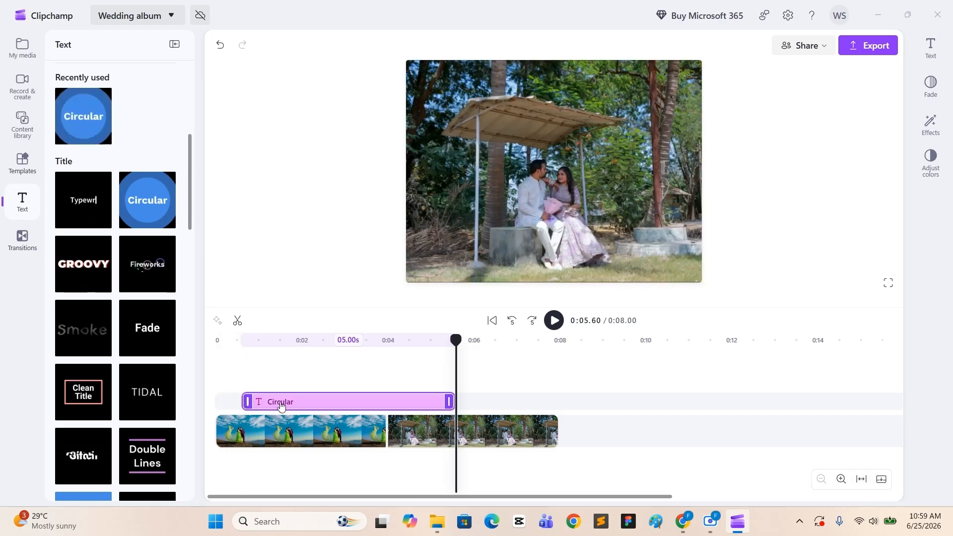
Step: Play the timeline from the beginning to preview the Circular title's animation over the photos
{"action": "left_click", "coordinate": [218, 342]}
{"action": "key", "text": "space"}
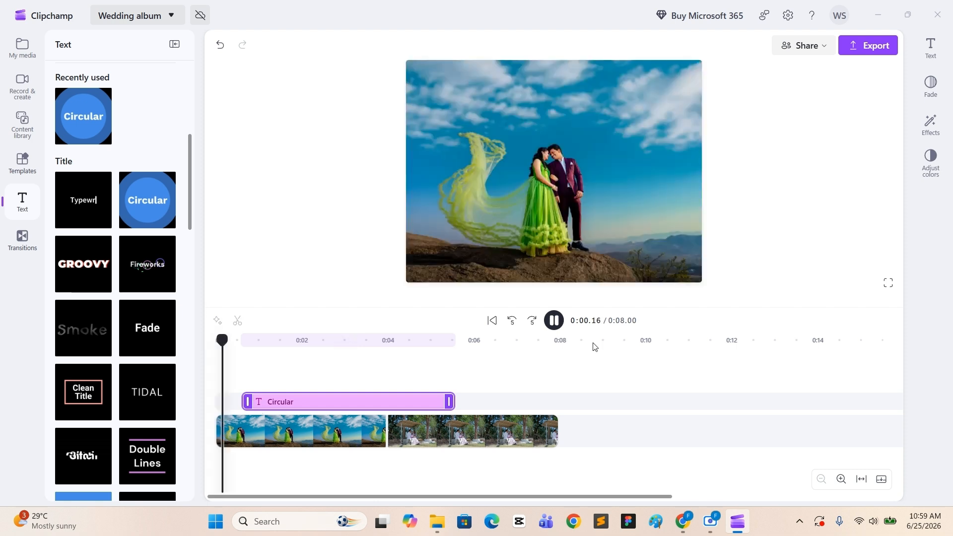
{"action": "key", "text": "space"}
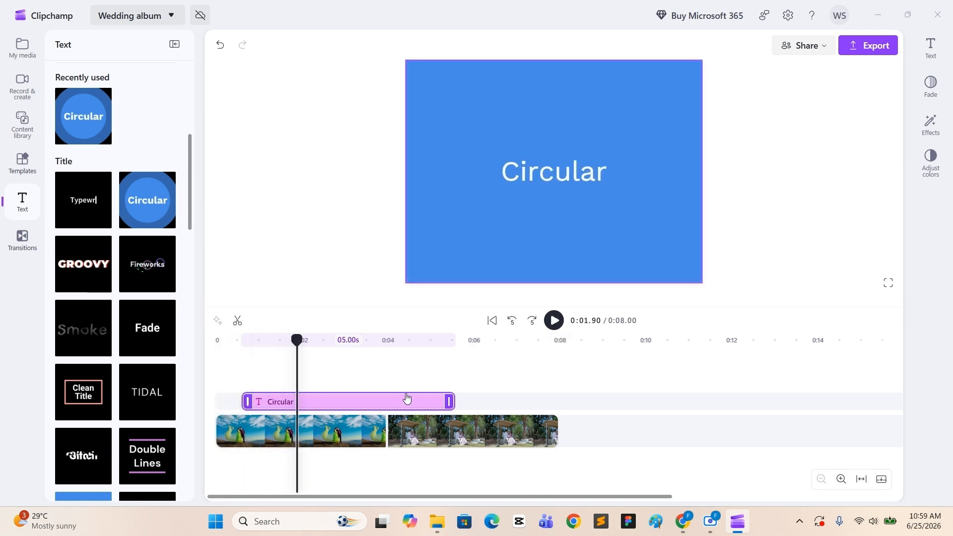
{"action": "key", "text": "space"}
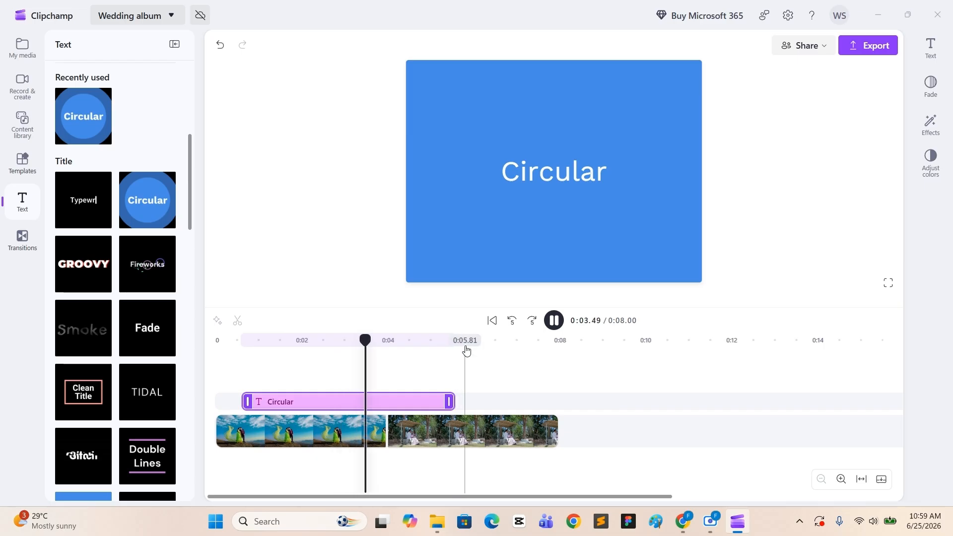
Step: Continue playing the timeline past the end of the Circular title and pause over the second photo
{"action": "key", "text": "space"}
{"action": "key", "text": "space"}
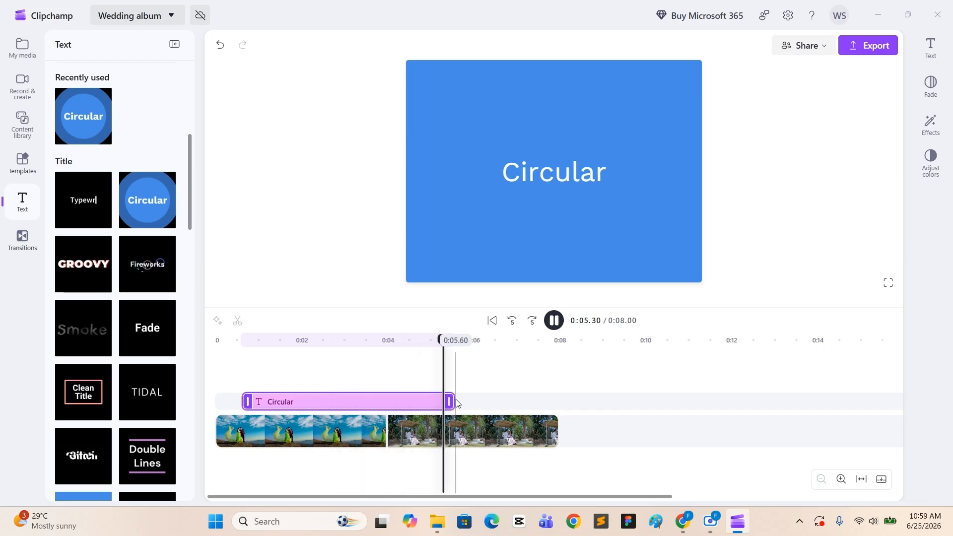
{"action": "key", "text": "space"}
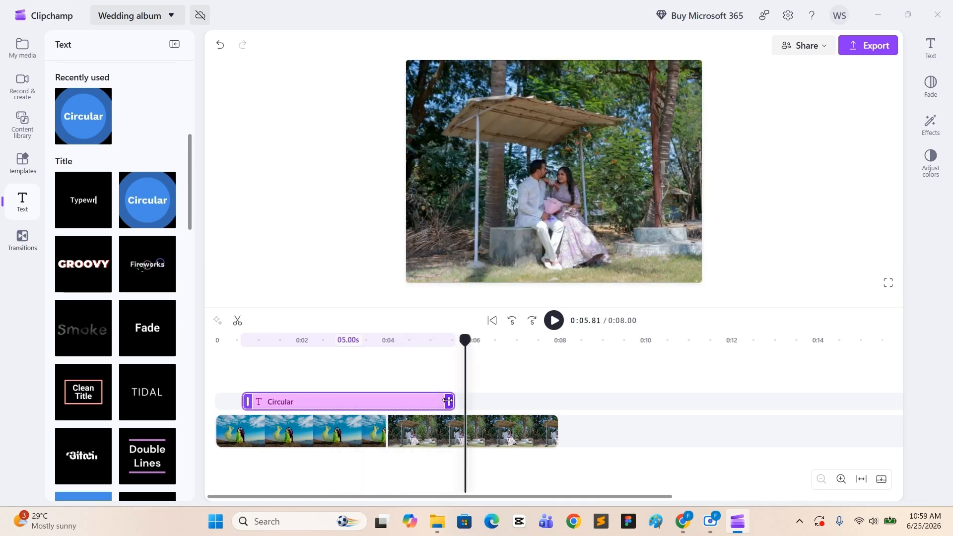
Step: Shorten the Circular title to about 1.94 seconds and move it to the very start of the timeline
{"action": "left_click_drag", "start_coordinate": [448, 401], "coordinate": [237, 412]}
{"action": "left_click", "coordinate": [277, 404]}
{"action": "left_click", "coordinate": [240, 399]}
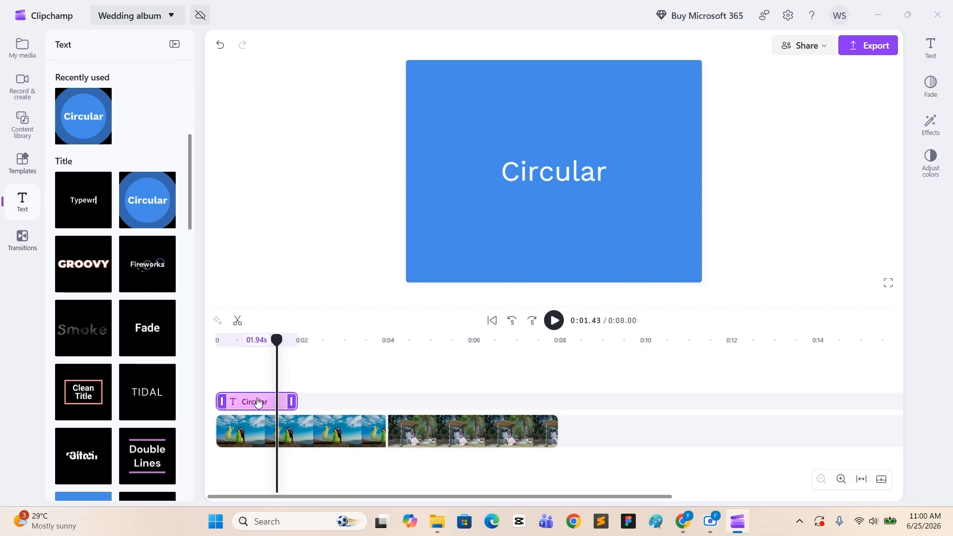
Step: Replace the Circular title's text with "Wedding Album Video Editing CLass"
{"action": "left_click", "coordinate": [258, 402]}
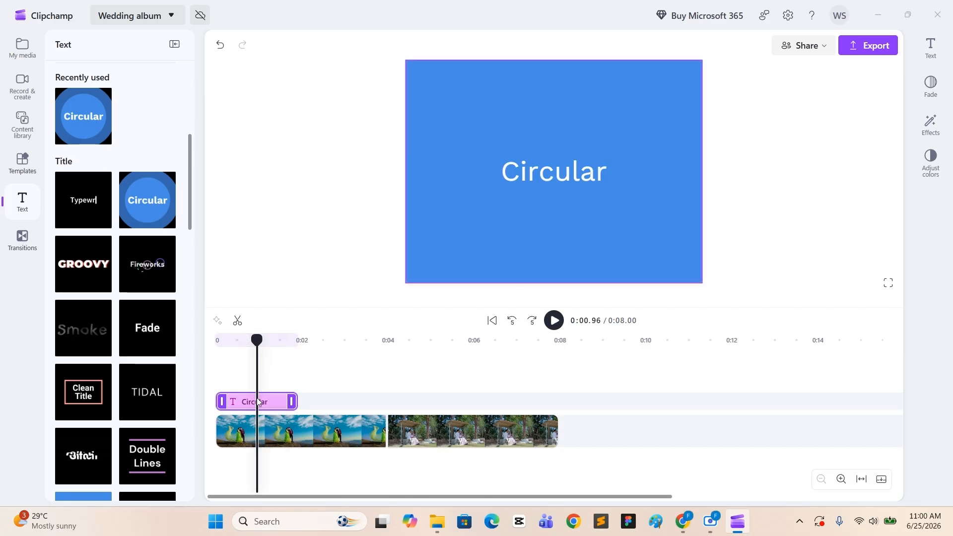
{"action": "left_click", "coordinate": [550, 184]}
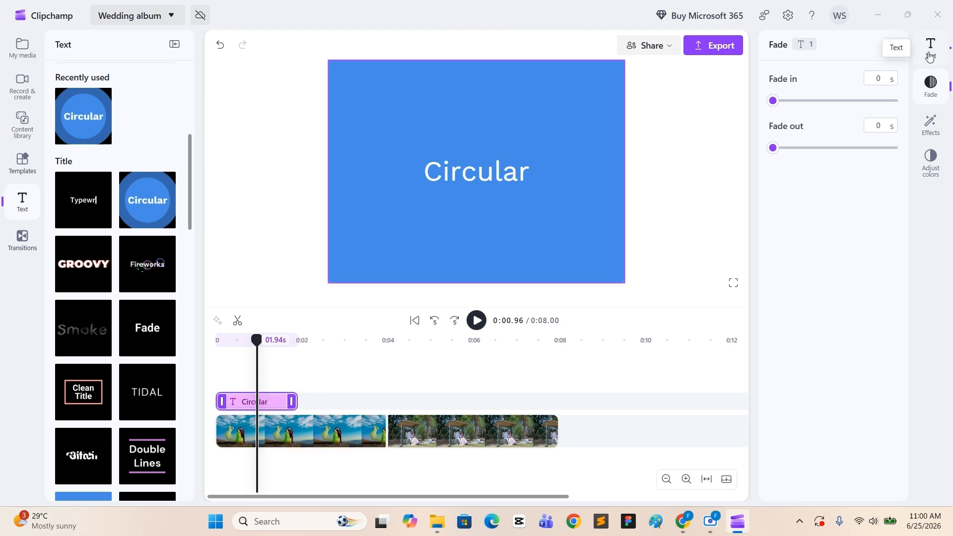
{"action": "left_click", "coordinate": [929, 56]}
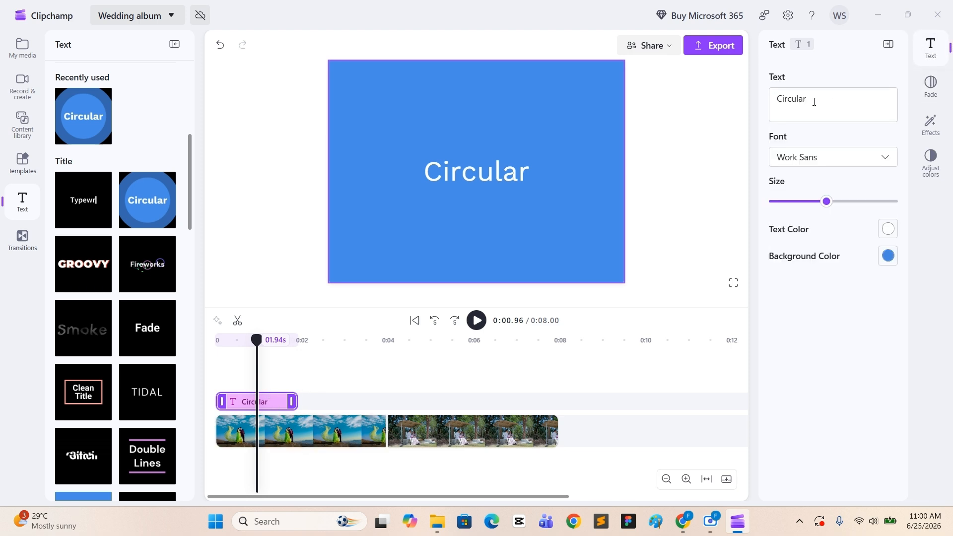
{"action": "left_click_drag", "start_coordinate": [830, 100], "coordinate": [772, 101]}
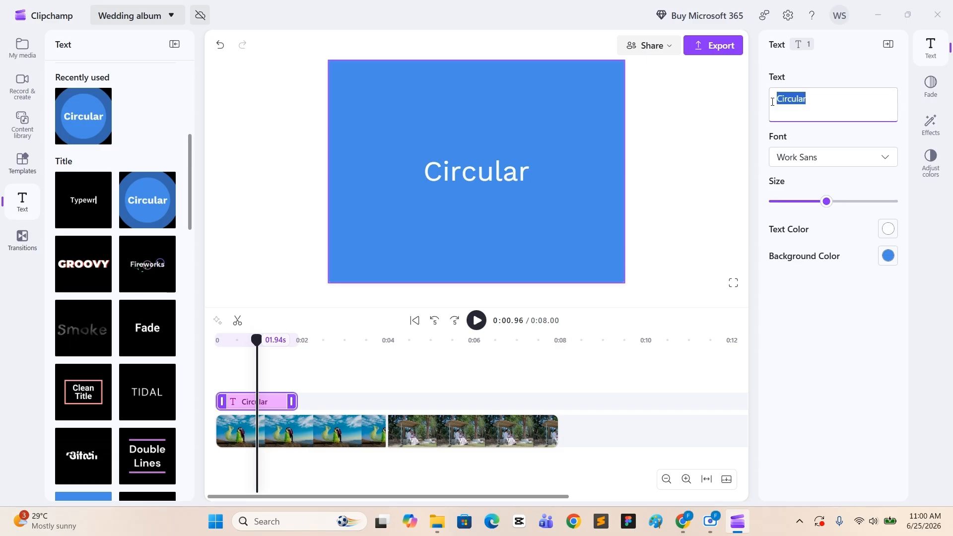
{"action": "type", "text": "W"}
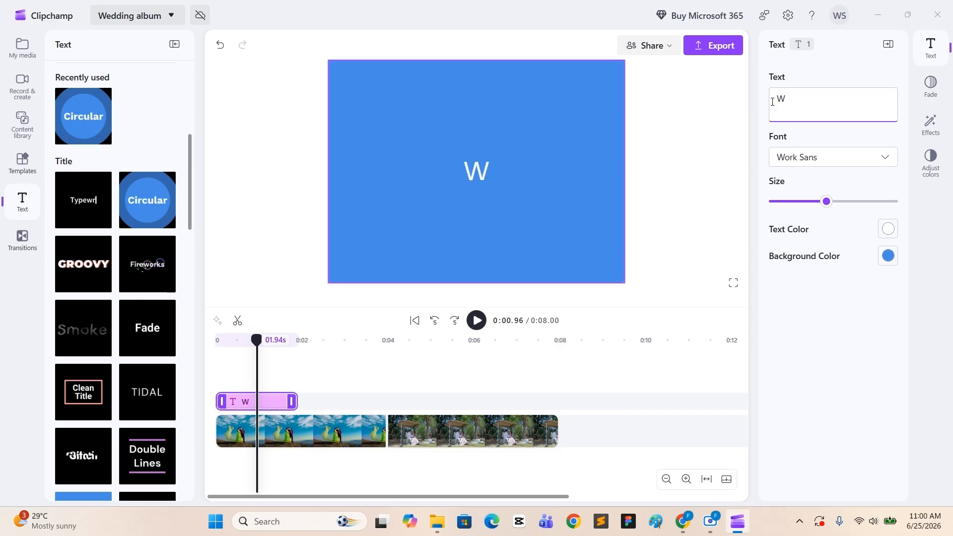
{"action": "type", "text": "edd"}
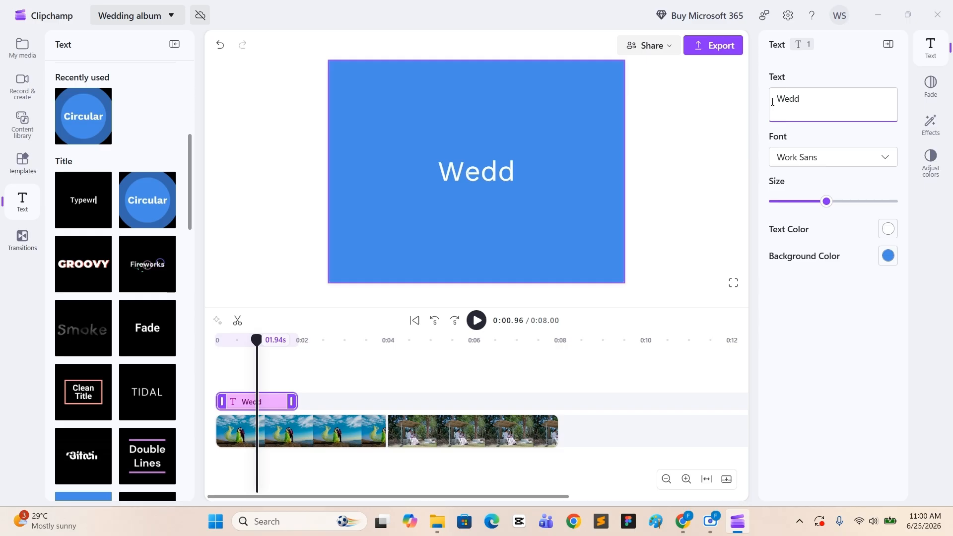
{"action": "type", "text": "ing Al"}
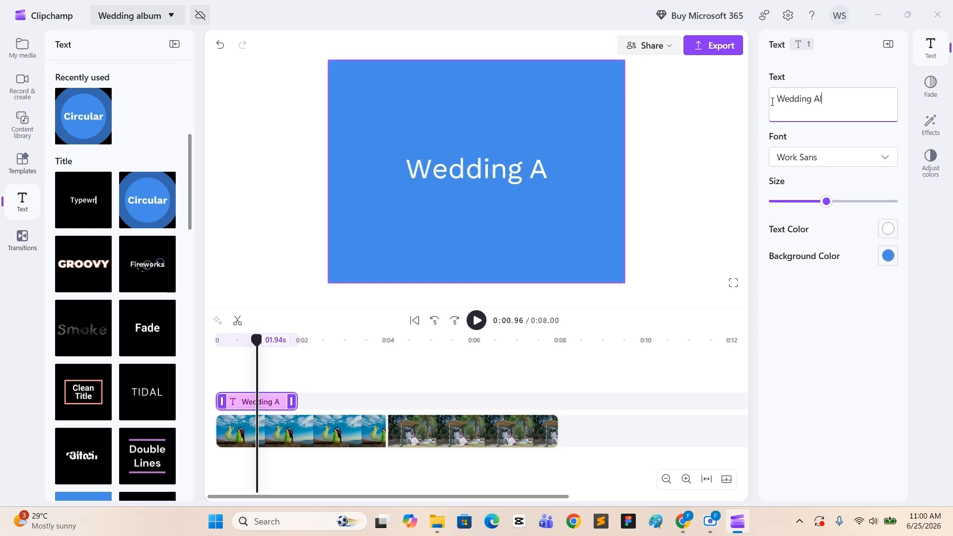
{"action": "type", "text": "bum"}
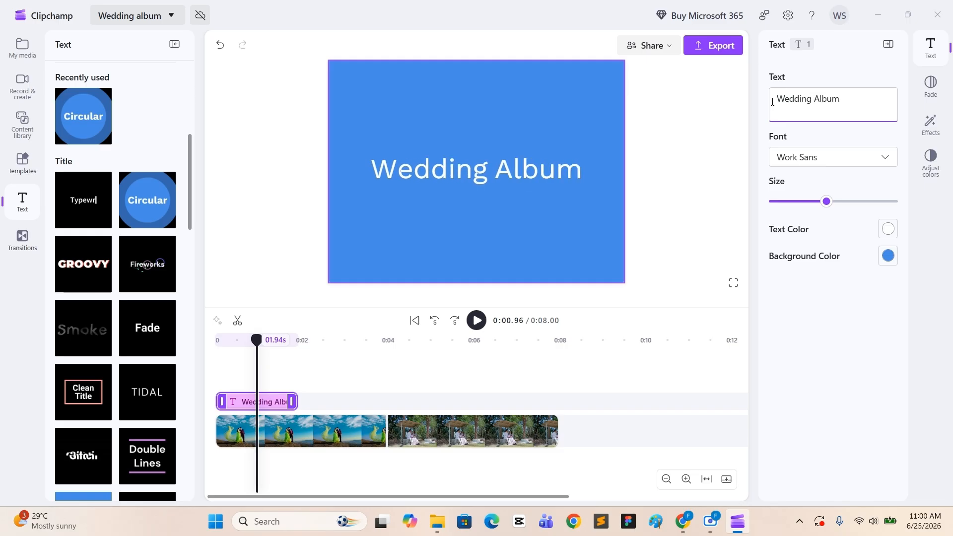
{"action": "type", "text": "Video "}
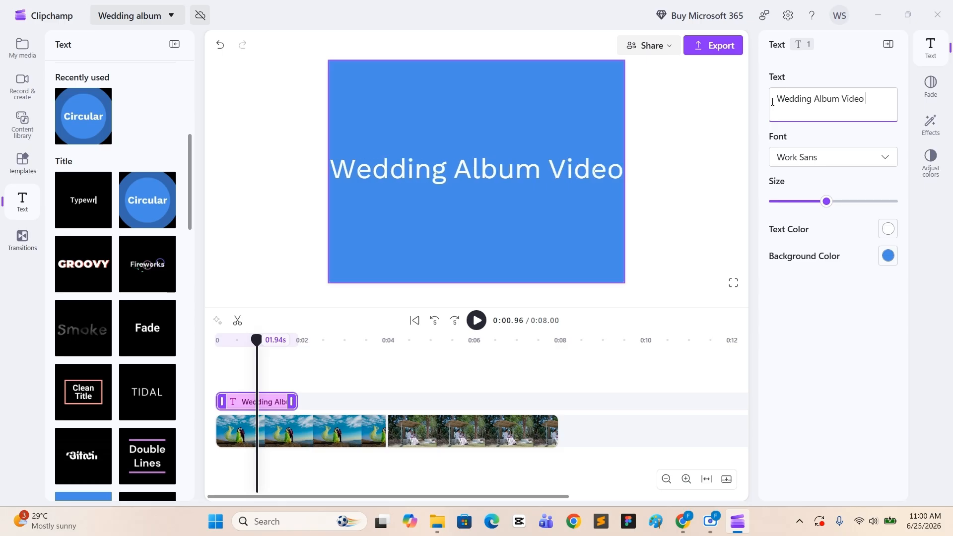
{"action": "type", "text": "Editing"}
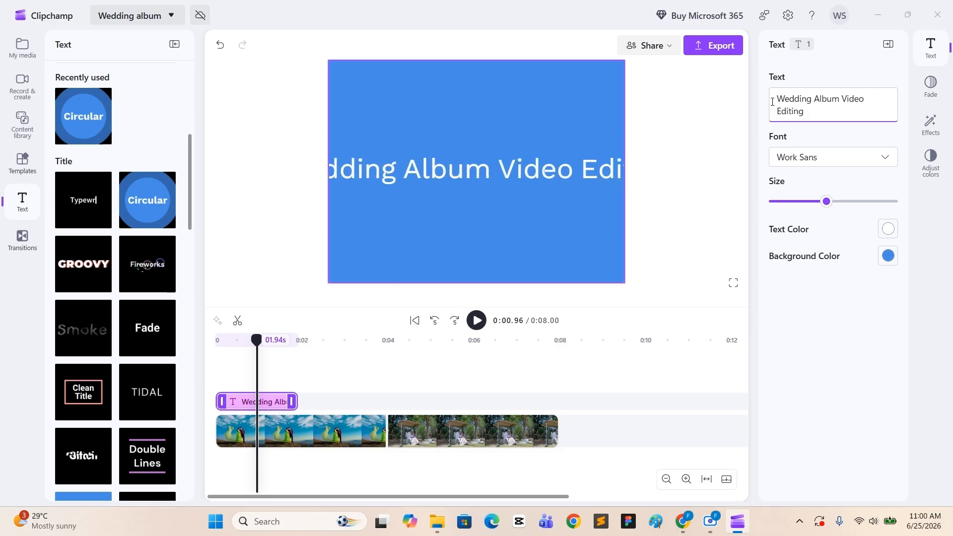
{"action": "type", "text": " CLass"}
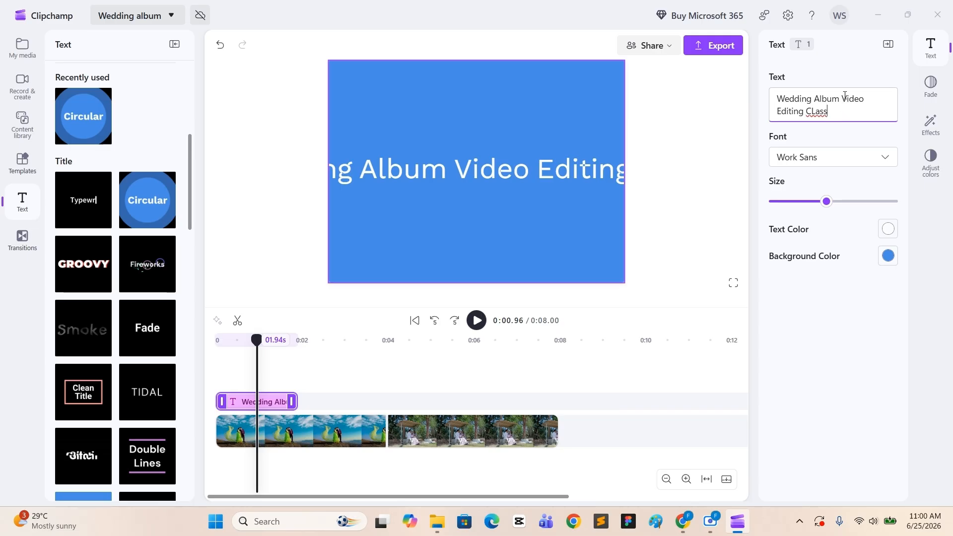
Step: Correct "CLass" to "Class" in the title and break the text before "Video" so it runs over two lines
{"action": "left_click", "coordinate": [815, 110]}
{"action": "key", "text": "BackSpace"}
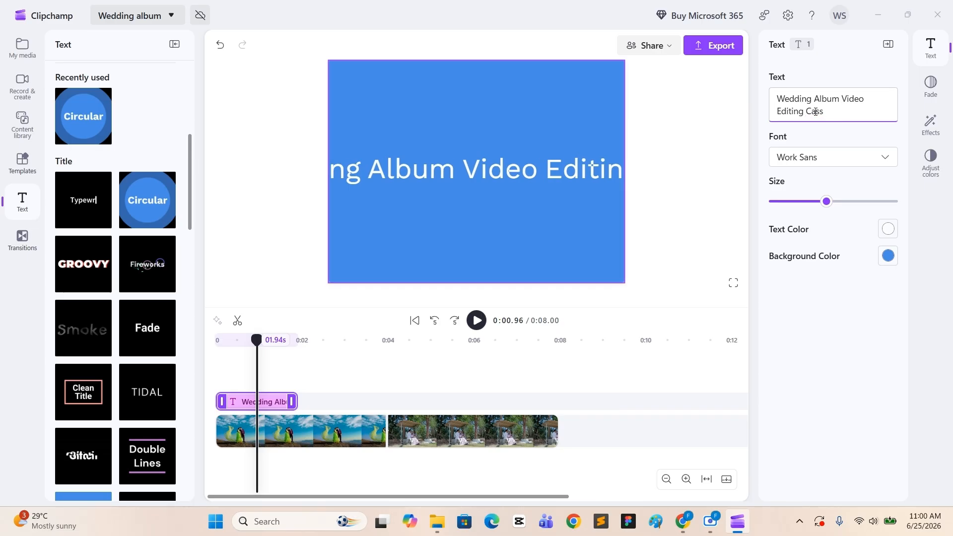
{"action": "type", "text": "l"}
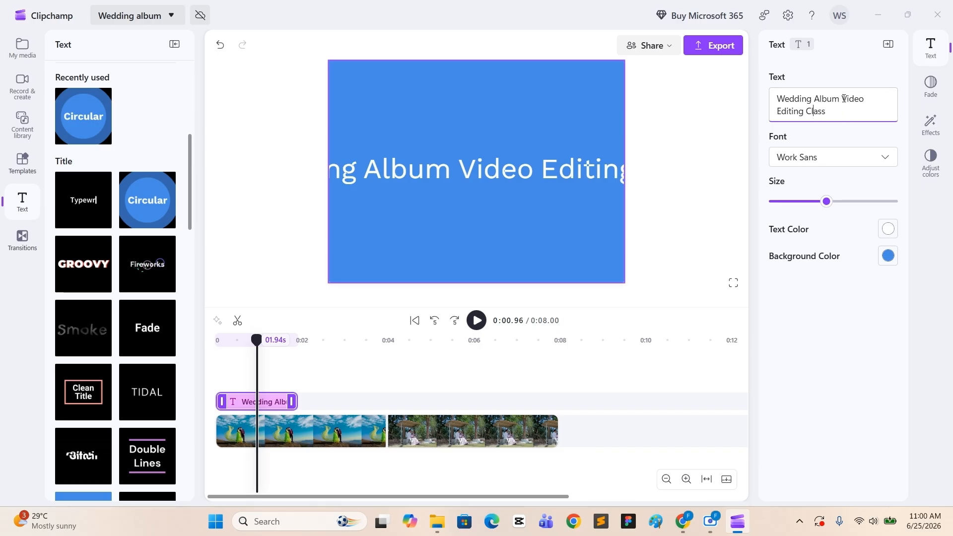
{"action": "left_click", "coordinate": [844, 98]}
{"action": "key", "text": "Return"}
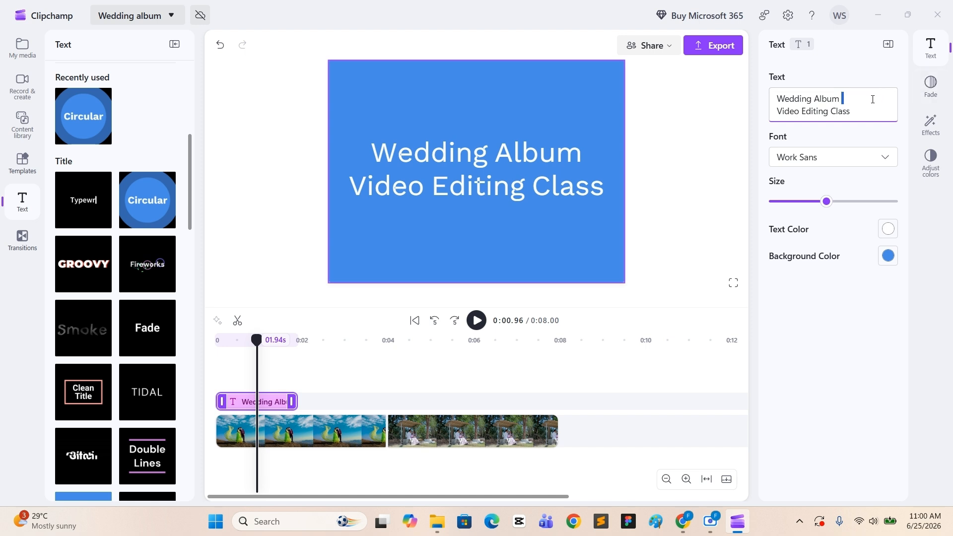
Step: Try the Staatliches, Vina Sans, Vampiro One and Shadows Into Light fonts on the title text
{"action": "left_click_drag", "start_coordinate": [856, 102], "coordinate": [766, 109]}
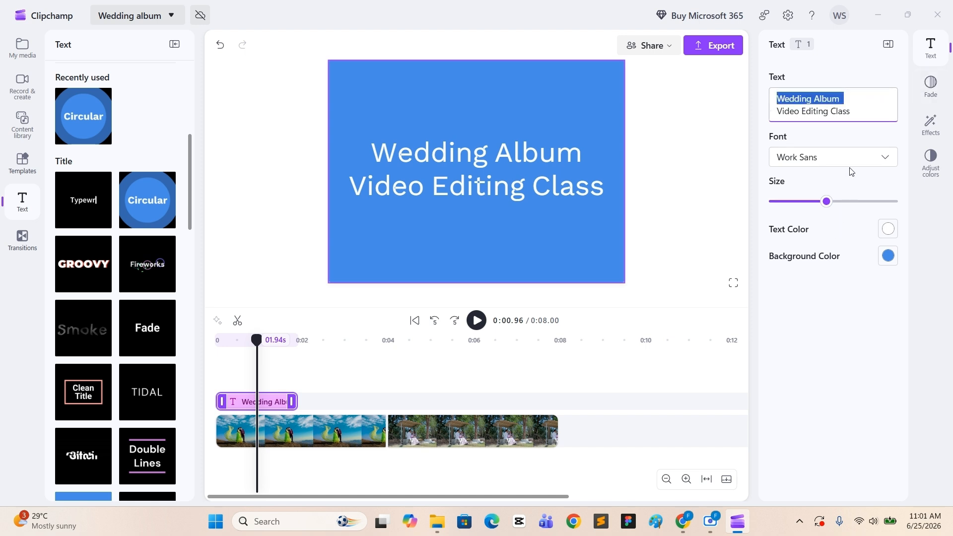
{"action": "left_click", "coordinate": [885, 157]}
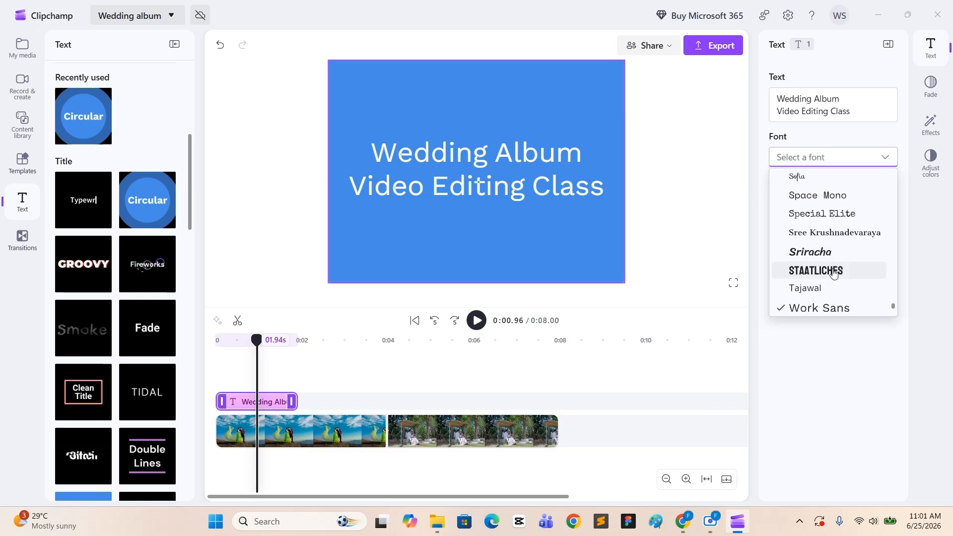
{"action": "left_click", "coordinate": [833, 272]}
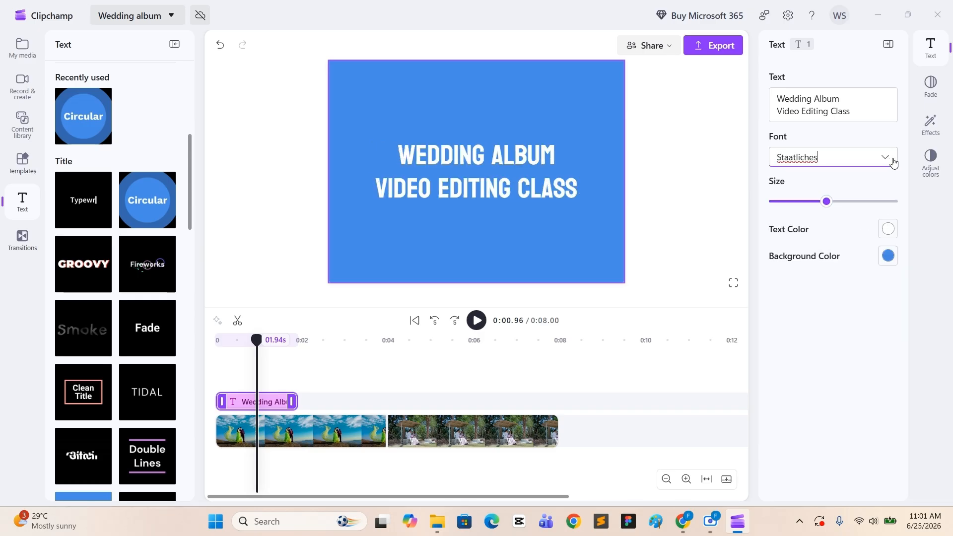
{"action": "left_click", "coordinate": [885, 157]}
{"action": "scroll", "coordinate": [859, 274], "scroll_direction": "down", "scroll_amount": 2}
{"action": "left_click", "coordinate": [807, 283]}
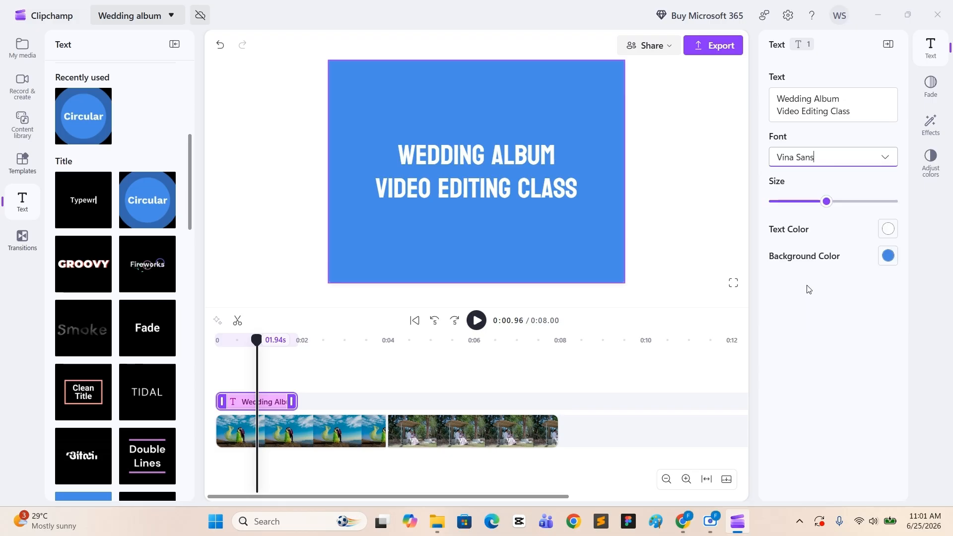
{"action": "left_click", "coordinate": [882, 156]}
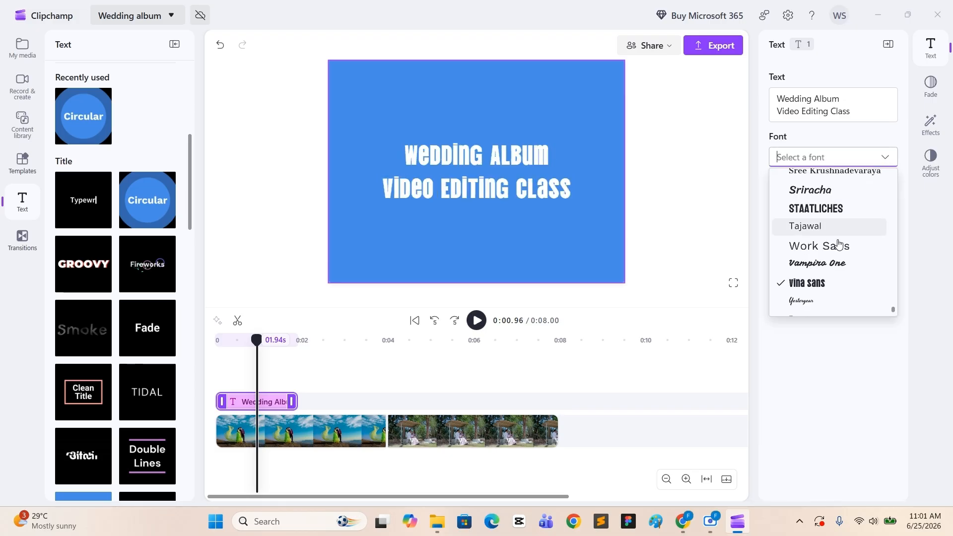
{"action": "left_click", "coordinate": [831, 265]}
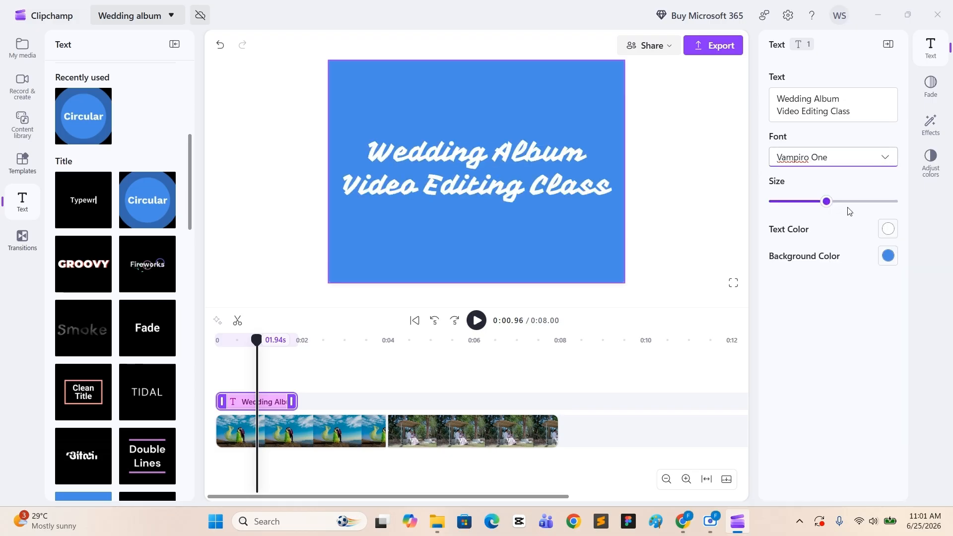
{"action": "left_click", "coordinate": [885, 156]}
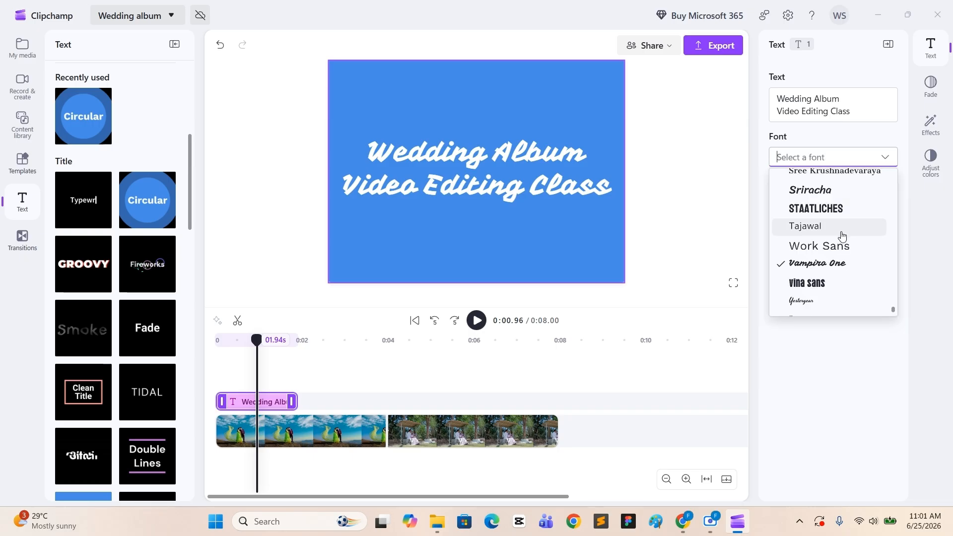
{"action": "scroll", "coordinate": [841, 235], "scroll_direction": "up", "scroll_amount": 3}
{"action": "left_click", "coordinate": [826, 279]}
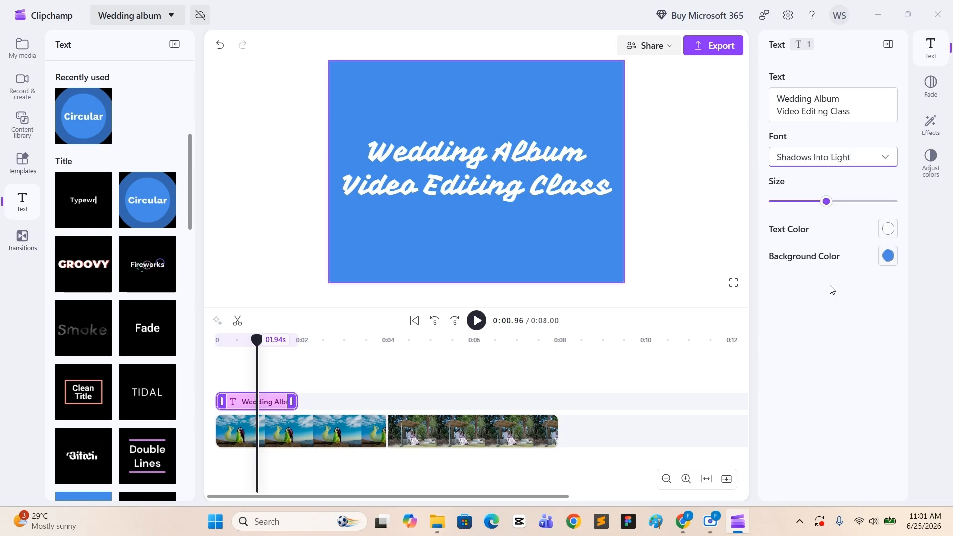
Step: Set the title text's font to Parisienne
{"action": "left_click", "coordinate": [885, 158]}
{"action": "scroll", "coordinate": [833, 248], "scroll_direction": "up", "scroll_amount": 5}
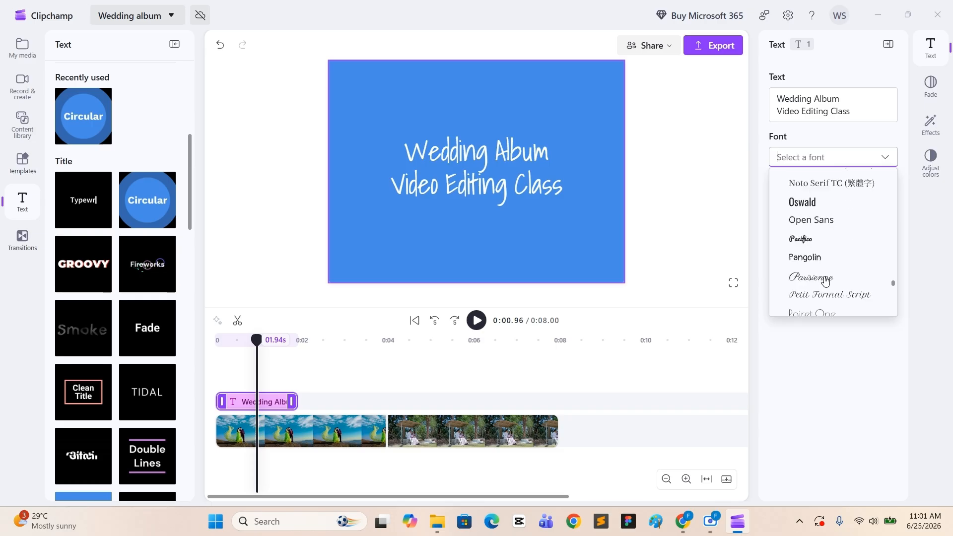
{"action": "left_click", "coordinate": [814, 277]}
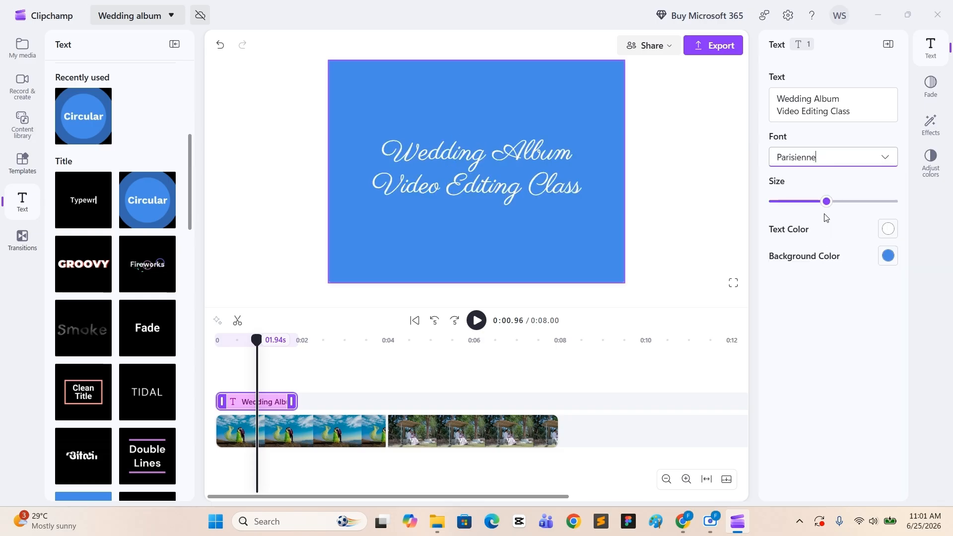
{"action": "mouse_move", "coordinate": [827, 203]}
{"action": "left_mouse_down"}
{"action": "mouse_move", "coordinate": [838, 206]}
{"action": "mouse_move", "coordinate": [827, 207]}
{"action": "left_mouse_up"}
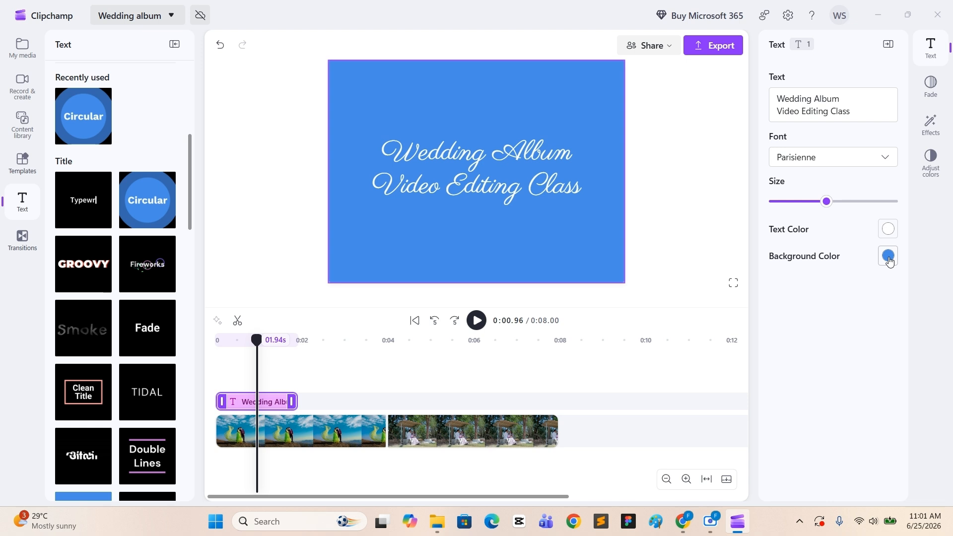
Step: Change the title's background color to Purple and deselect the title
{"action": "left_click", "coordinate": [888, 258]}
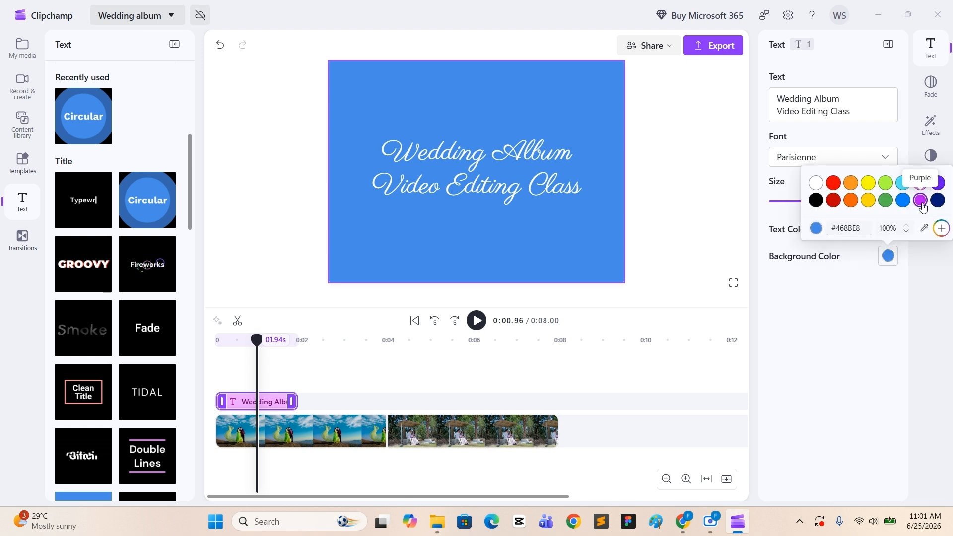
{"action": "left_click", "coordinate": [920, 199]}
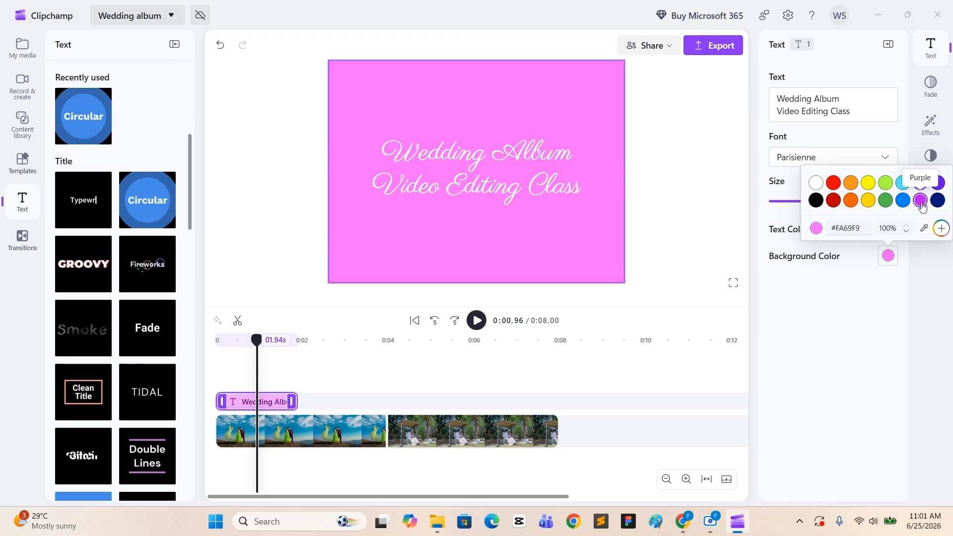
{"action": "left_click", "coordinate": [666, 245]}
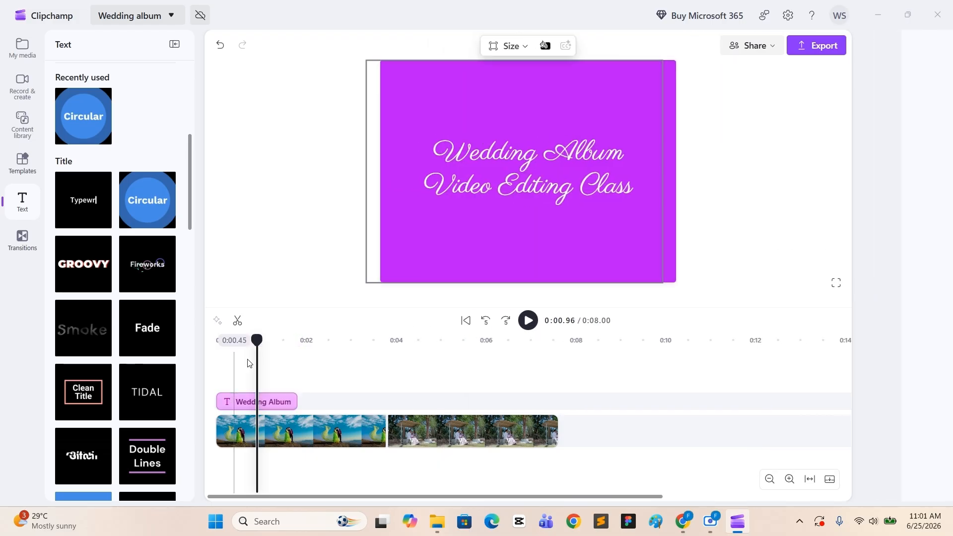
Step: Play the timeline from the beginning to preview the restyled wedding title, pausing at about 1.3 seconds
{"action": "left_click", "coordinate": [257, 341]}
{"action": "left_click_drag", "start_coordinate": [257, 341], "coordinate": [214, 341]}
{"action": "key", "text": "space"}
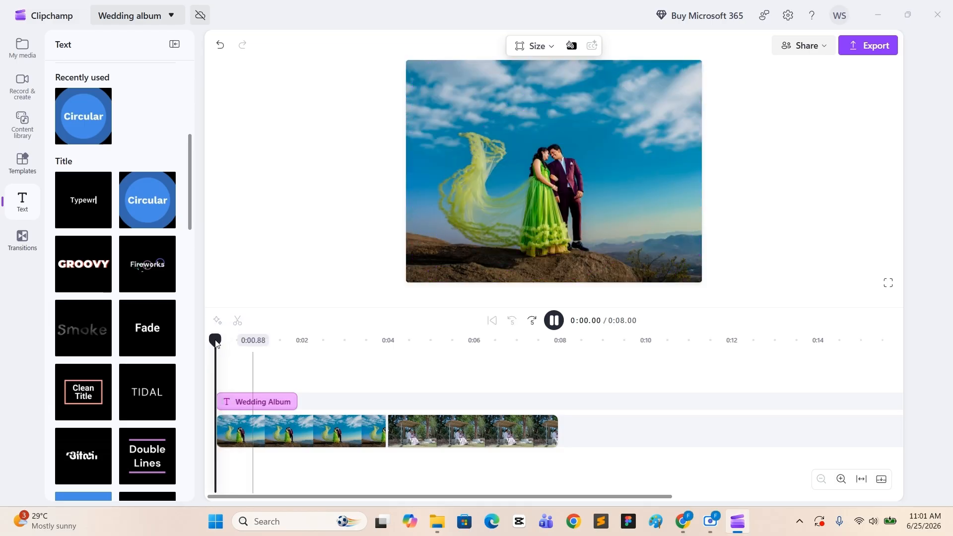
{"action": "key", "text": "space"}
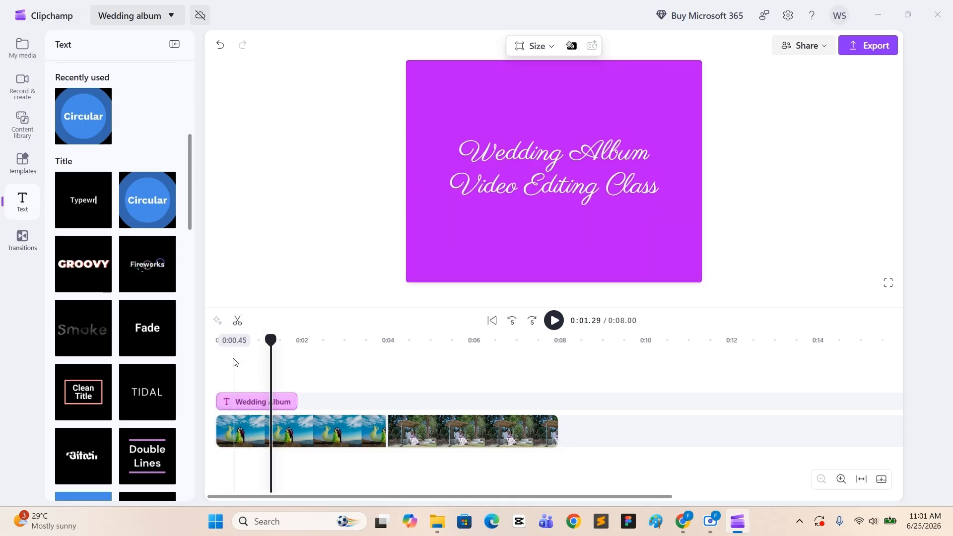
Step: Trim the start of the first wedding photo so the clip lasts 3.58 s, and play the opening from the beginning
{"action": "left_click", "coordinate": [210, 354]}
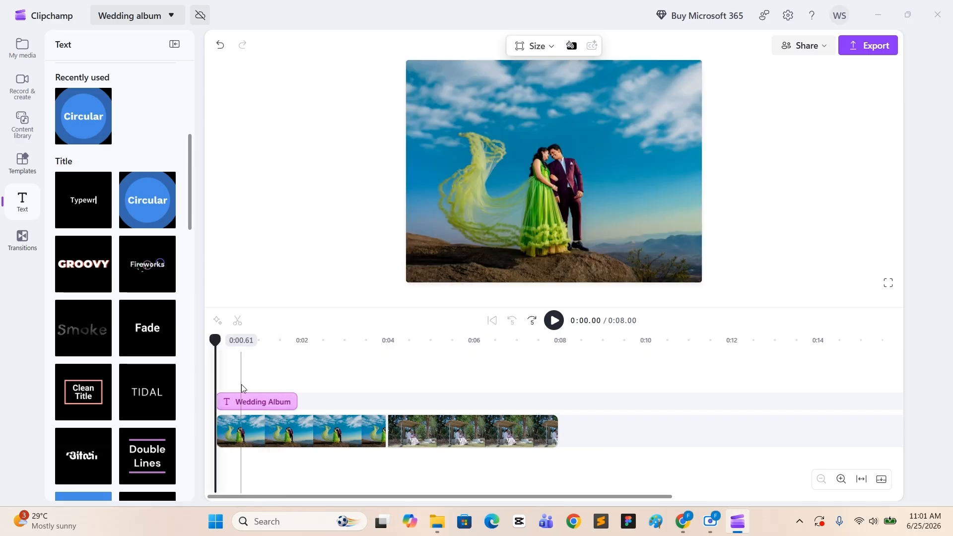
{"action": "left_click", "coordinate": [248, 402]}
{"action": "left_click", "coordinate": [235, 436]}
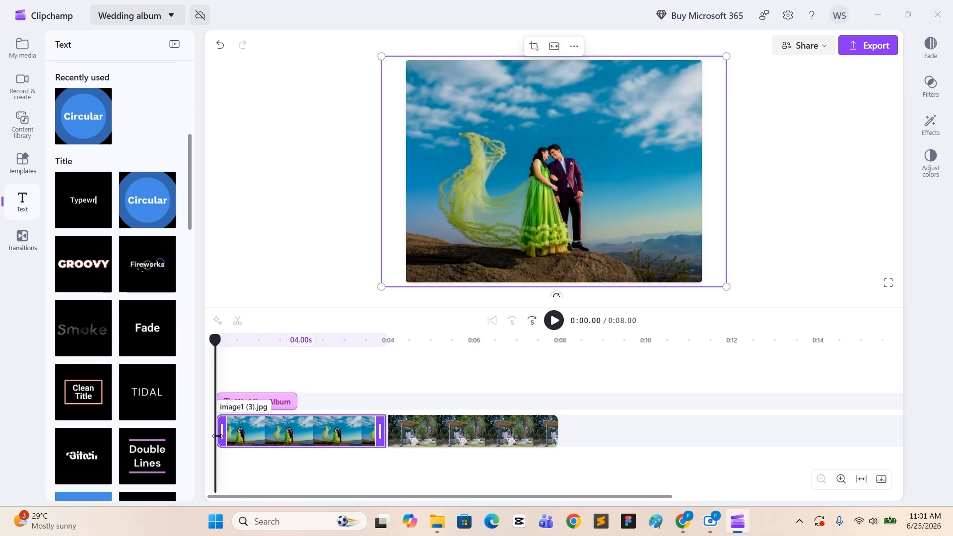
{"action": "left_click_drag", "start_coordinate": [217, 435], "coordinate": [243, 433]}
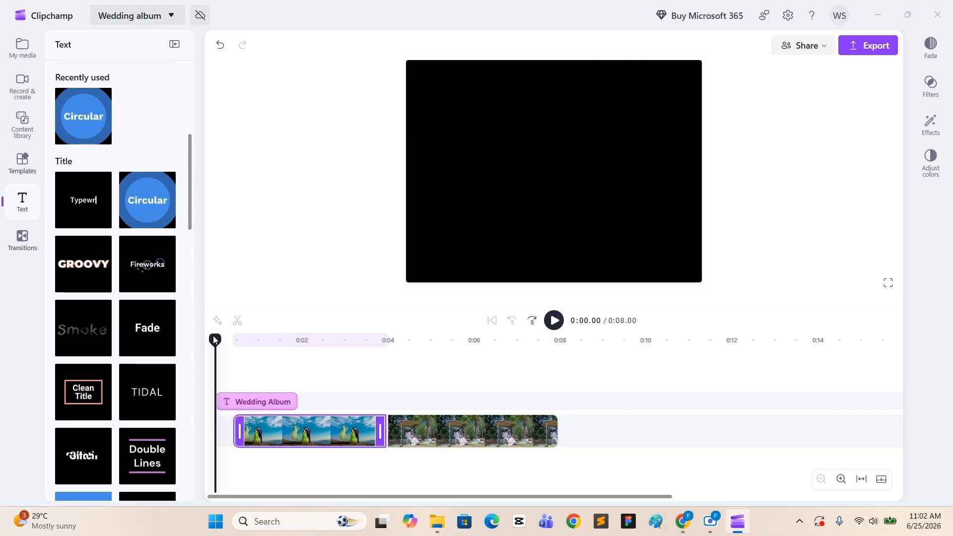
{"action": "key", "text": "space"}
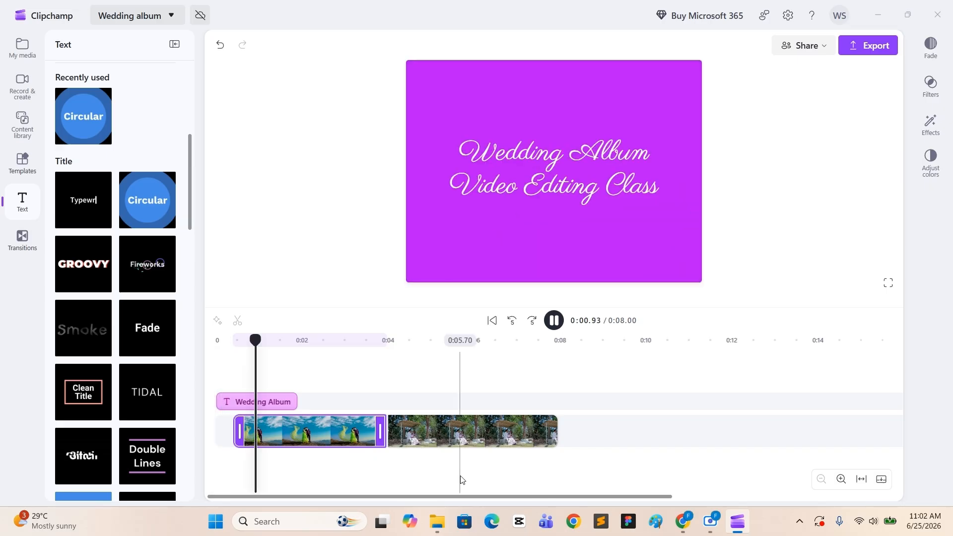
{"action": "key", "text": "space"}
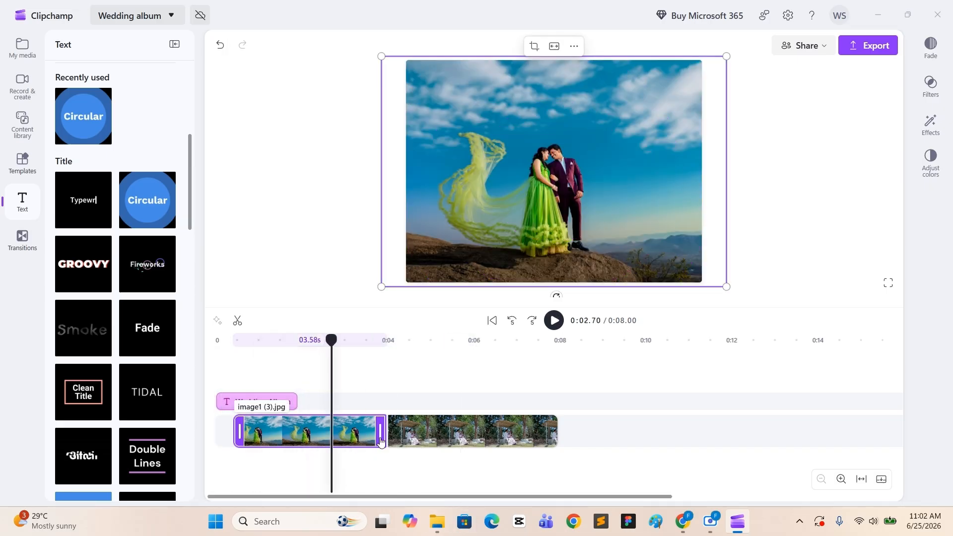
Step: Move both wedding photos along the timeline together to start just as the title ends, and preview the title playing into the first photo
{"action": "left_click_drag", "start_coordinate": [620, 430], "coordinate": [346, 438]}
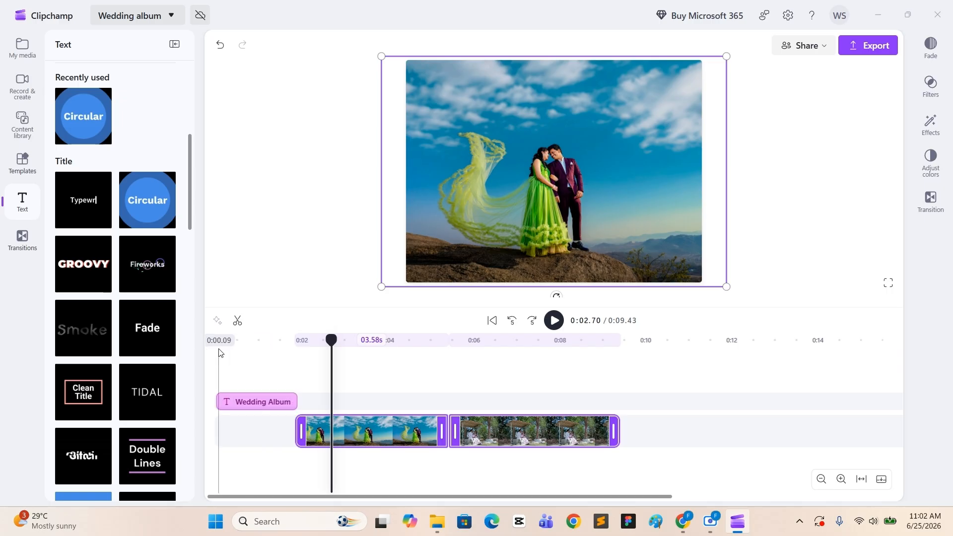
{"action": "left_click", "coordinate": [219, 353]}
{"action": "key", "text": "space"}
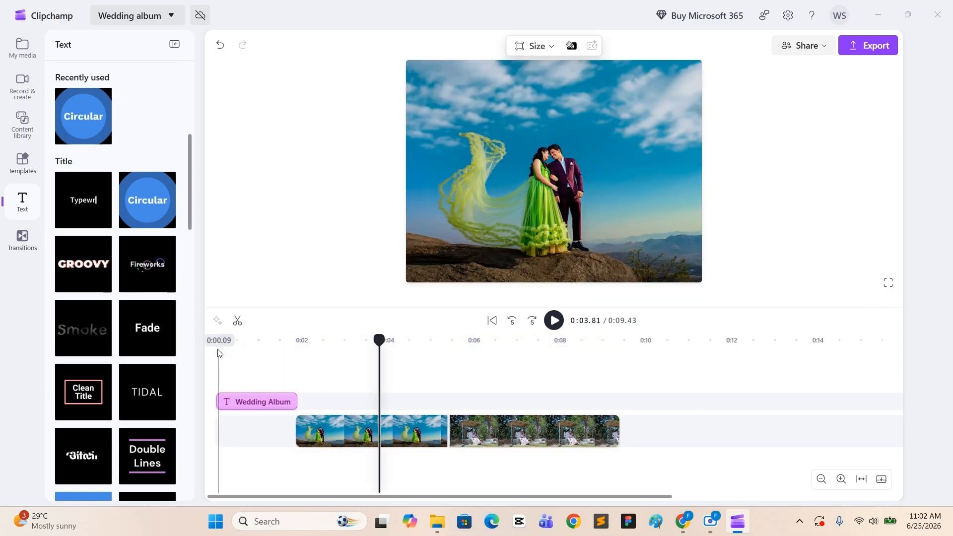
{"action": "left_click", "coordinate": [220, 353]}
{"action": "key", "text": "space"}
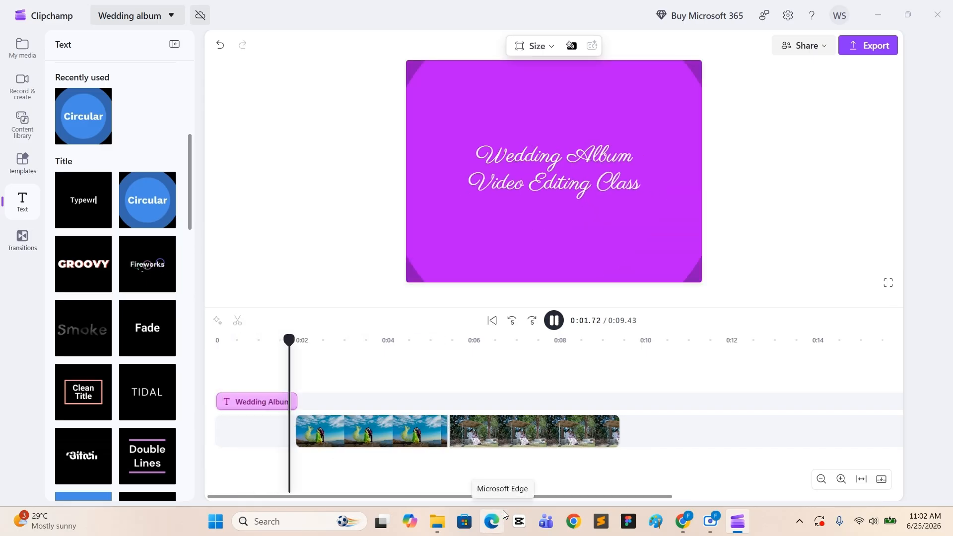
{"action": "key", "text": "space"}
Step: Play the video from the beginning in full screen, pausing on the second photo, and exit full screen
{"action": "left_click", "coordinate": [217, 360]}
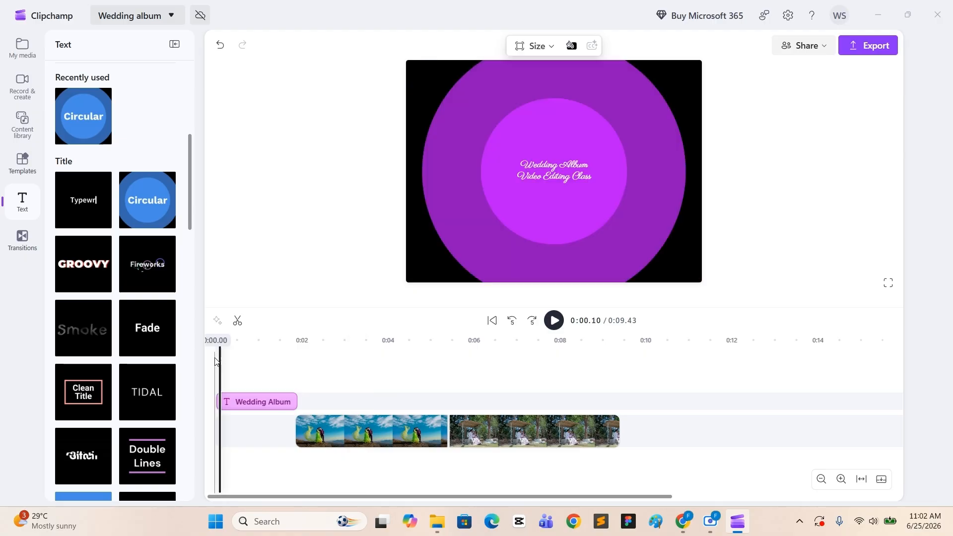
{"action": "left_click_drag", "start_coordinate": [218, 355], "coordinate": [210, 354]}
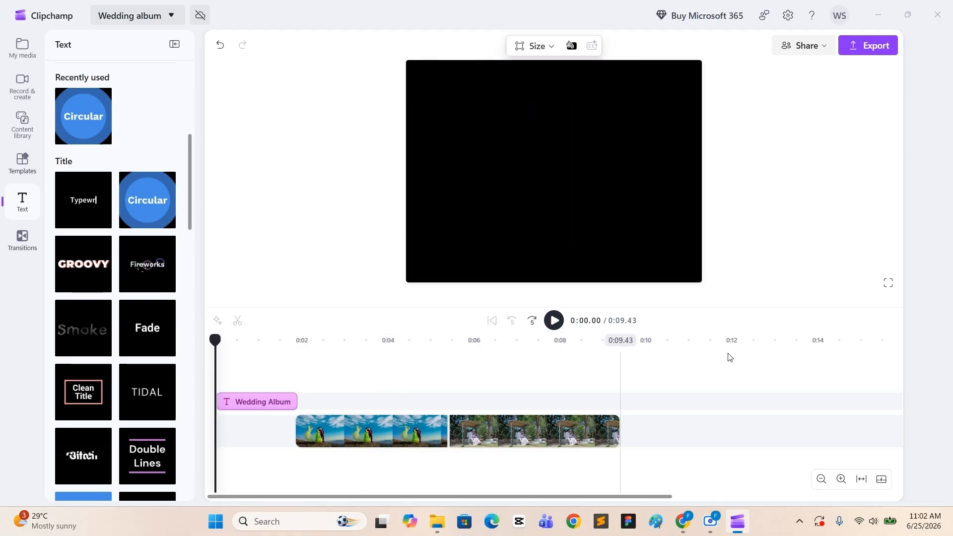
{"action": "left_click", "coordinate": [888, 282]}
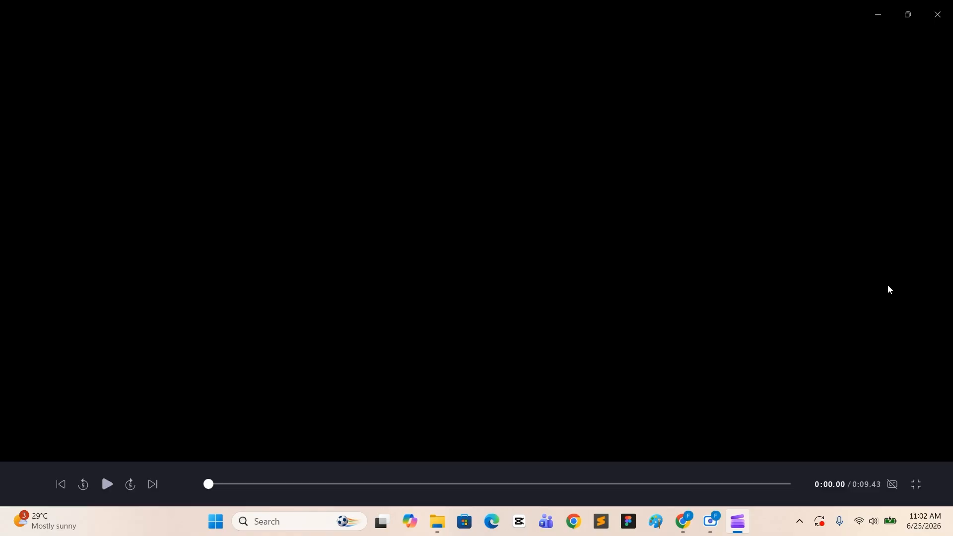
{"action": "key", "text": "space"}
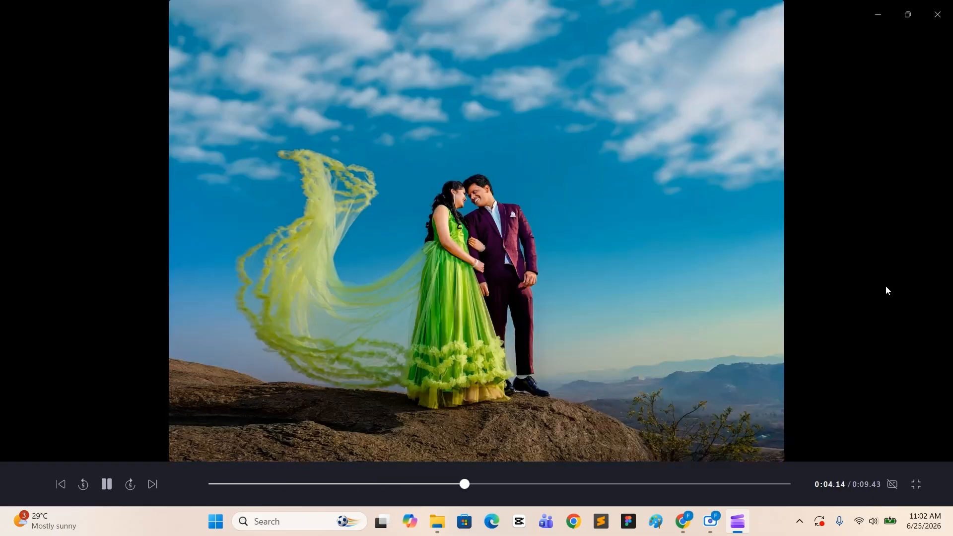
{"action": "key", "text": "space"}
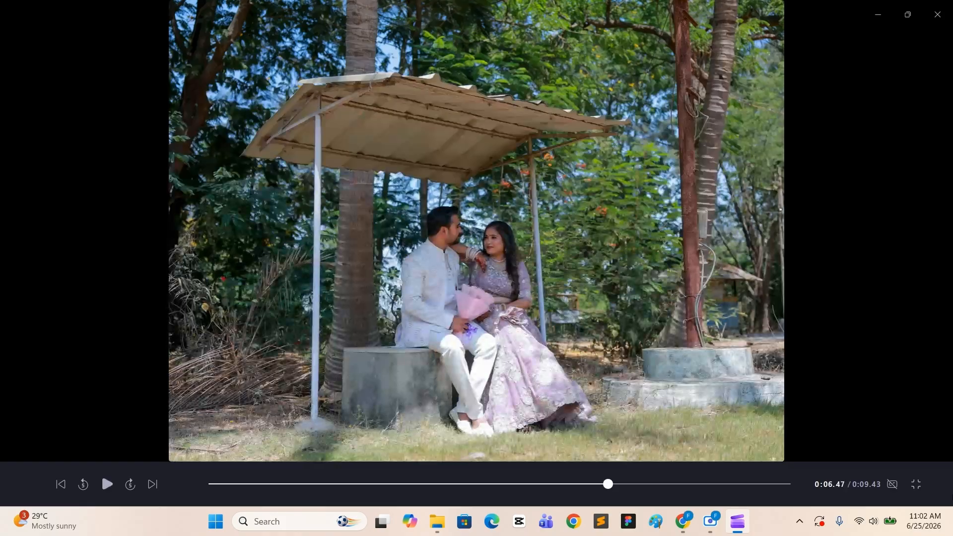
{"action": "left_click", "coordinate": [916, 483]}
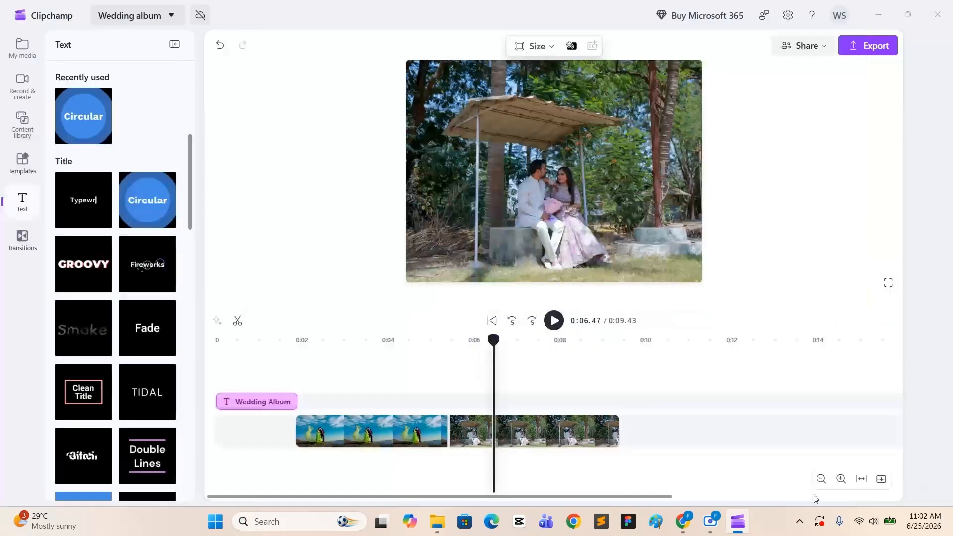
Step: Add a transition between the two wedding photos, view its options, and place the playhead at 5.17 s within it
{"action": "mouse_move", "coordinate": [450, 437]}
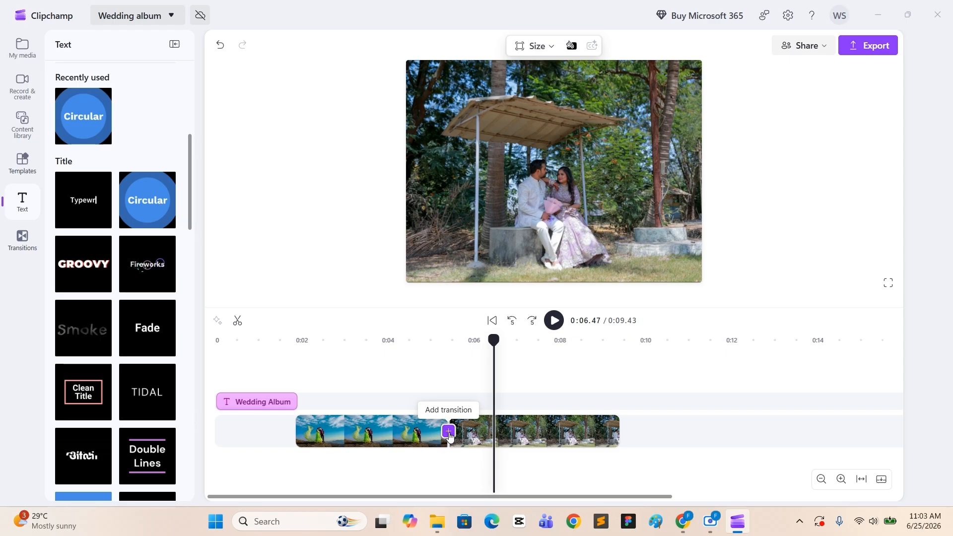
{"action": "left_click", "coordinate": [448, 431]}
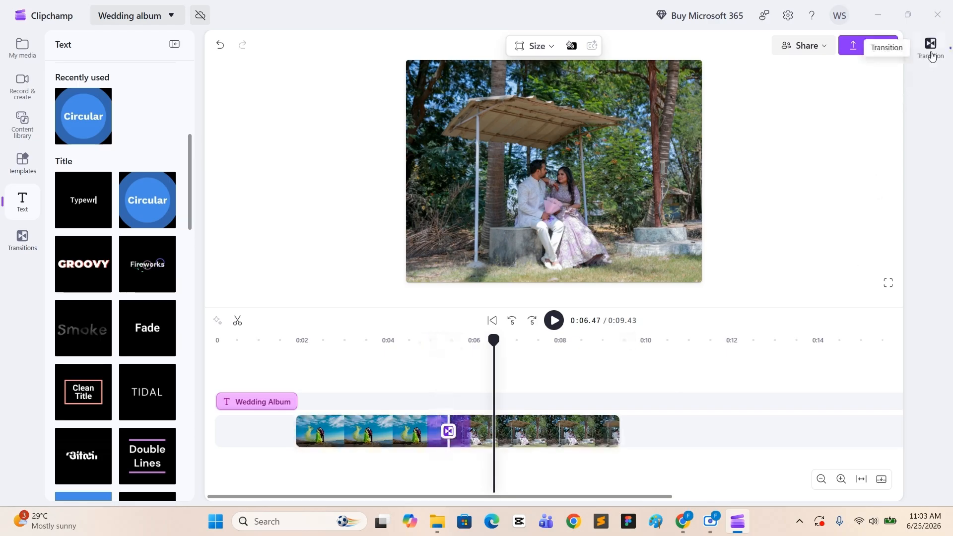
{"action": "left_click", "coordinate": [931, 56]}
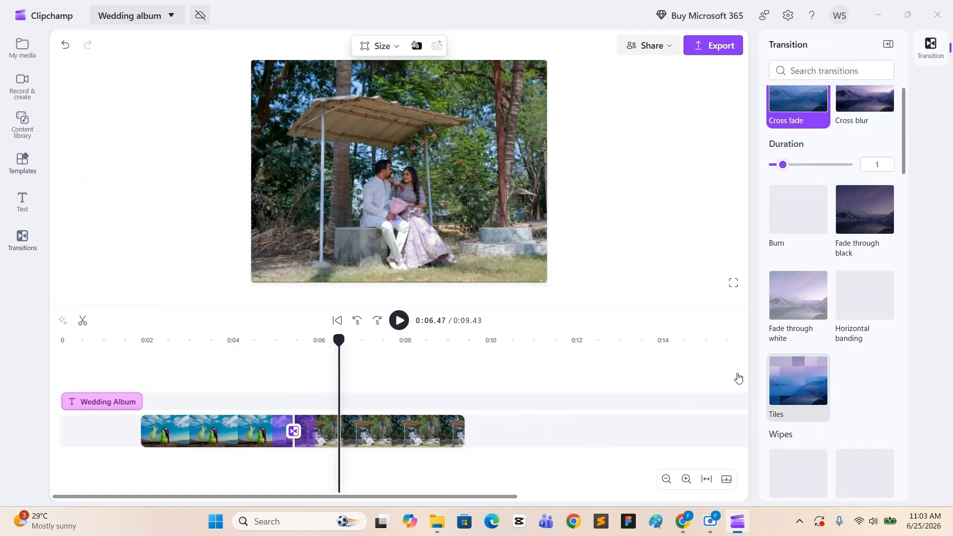
{"action": "left_click", "coordinate": [283, 342]}
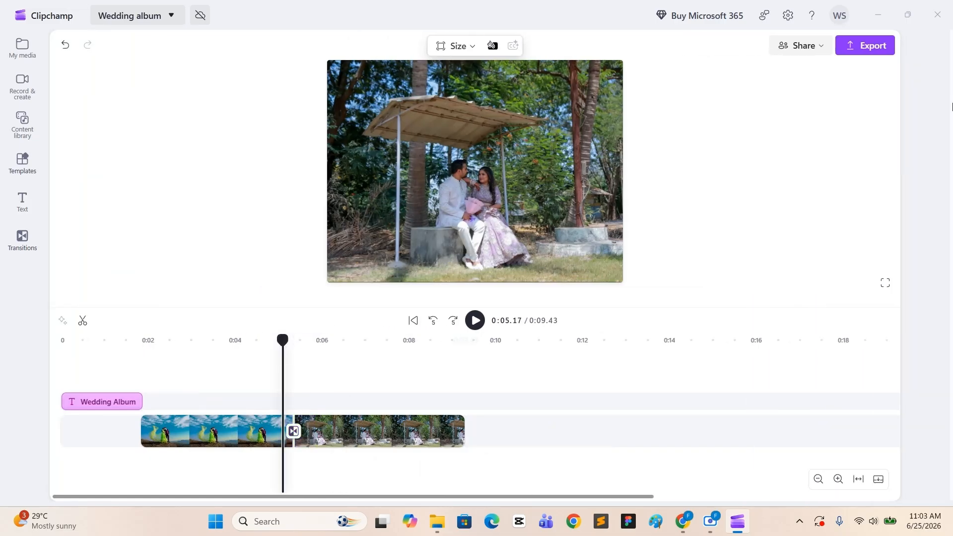
Step: Change the transition between the two wedding photos to Blinds
{"action": "left_click", "coordinate": [301, 430]}
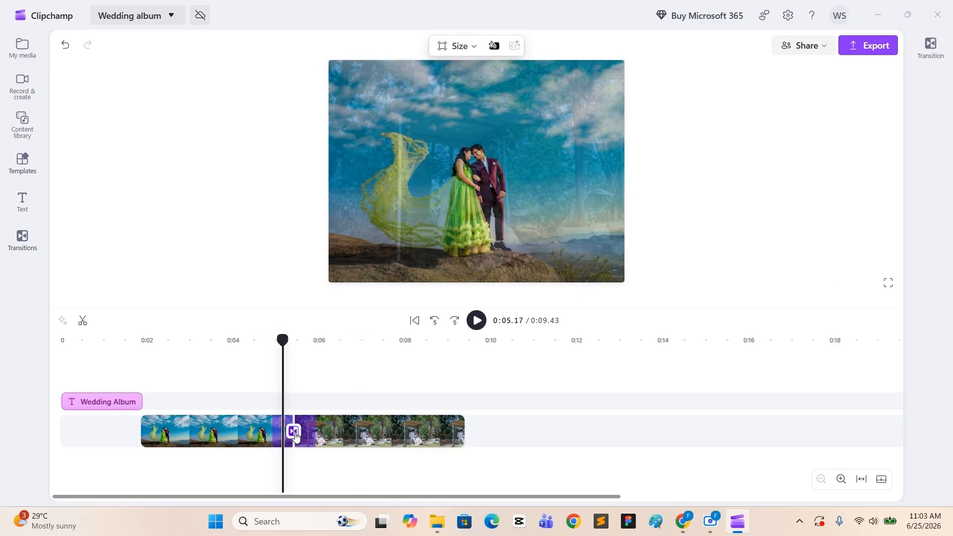
{"action": "left_click", "coordinate": [936, 56]}
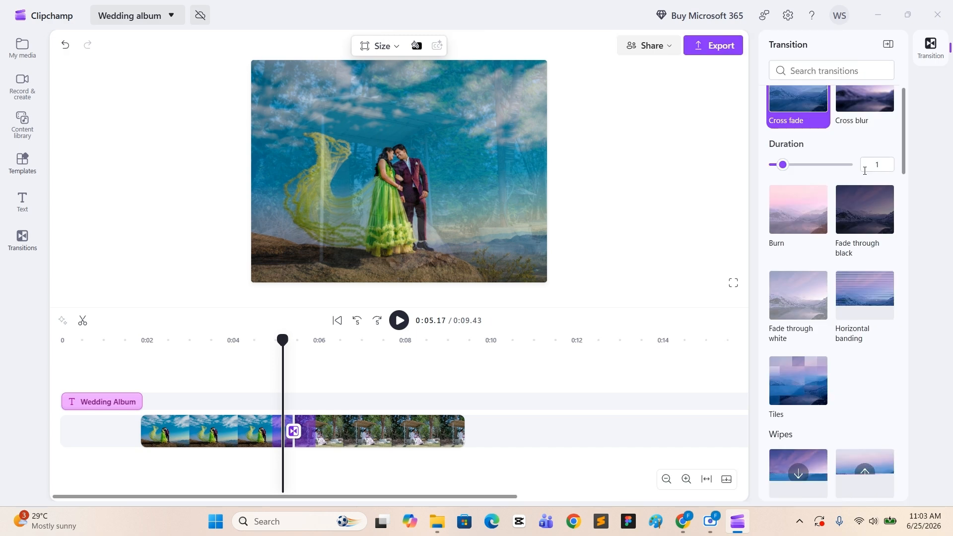
{"action": "scroll", "coordinate": [866, 330], "scroll_direction": "down", "scroll_amount": 5}
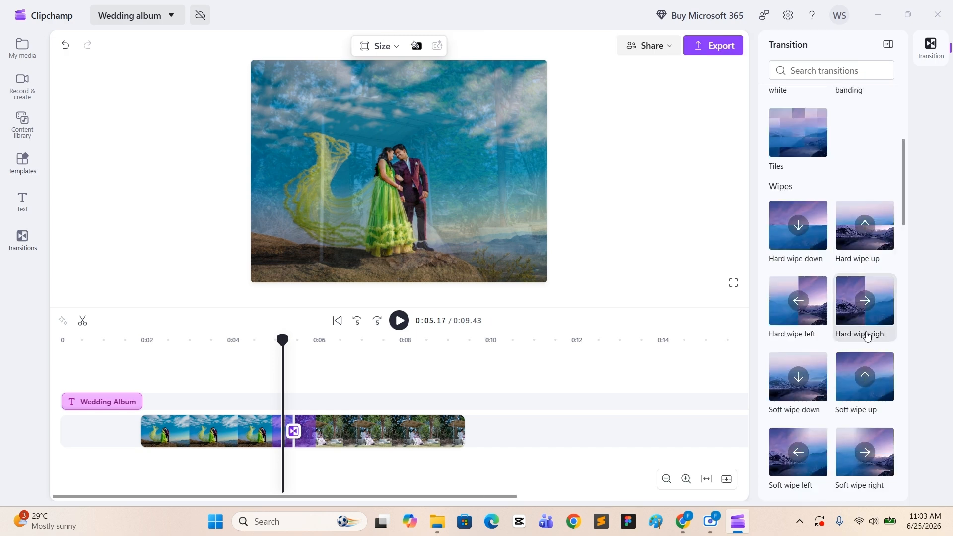
{"action": "scroll", "coordinate": [866, 333], "scroll_direction": "down", "scroll_amount": 5}
{"action": "left_click", "coordinate": [864, 285]}
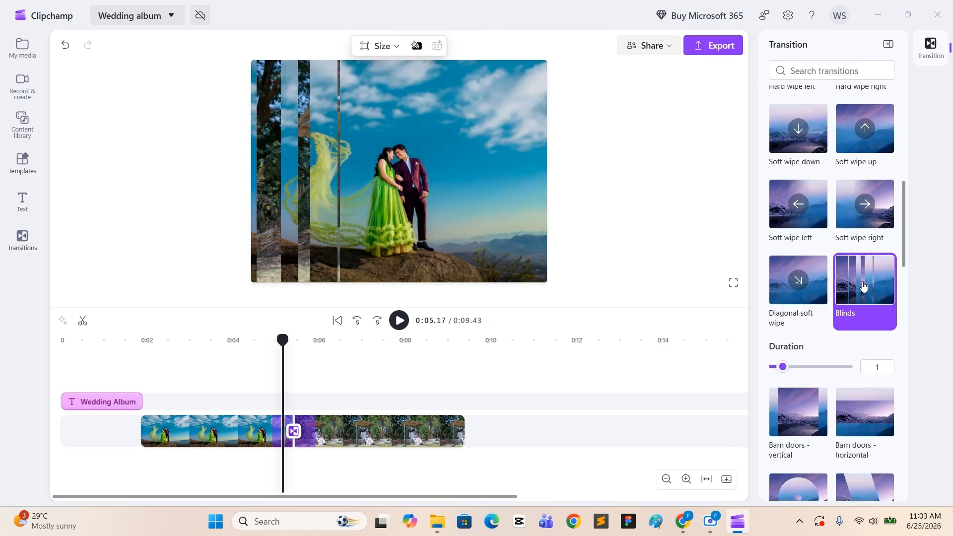
{"action": "scroll", "coordinate": [899, 271], "scroll_direction": "up", "scroll_amount": 10}
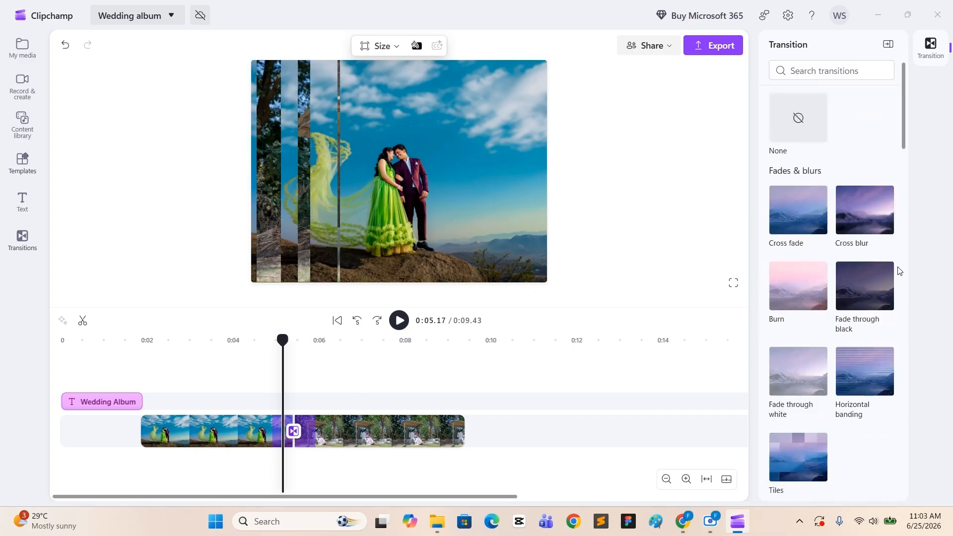
{"action": "scroll", "coordinate": [899, 272], "scroll_direction": "up", "scroll_amount": 2}
{"action": "scroll", "coordinate": [875, 298], "scroll_direction": "down", "scroll_amount": 10}
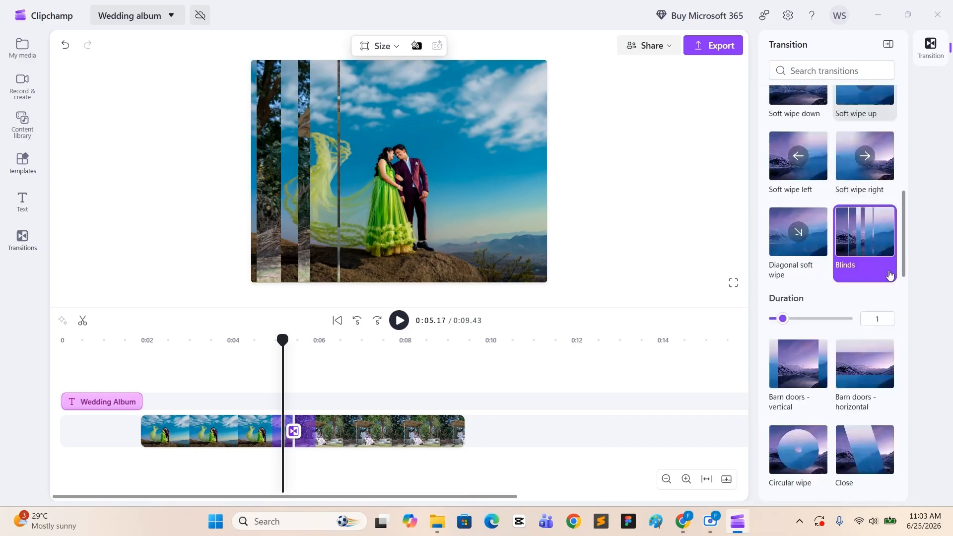
{"action": "scroll", "coordinate": [857, 337], "scroll_direction": "down", "scroll_amount": 15}
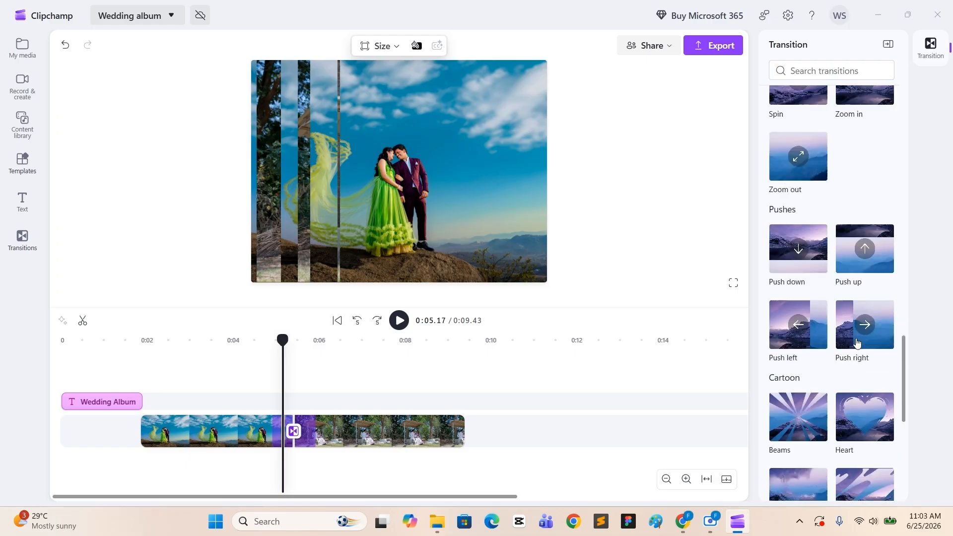
{"action": "left_click_drag", "start_coordinate": [906, 448], "coordinate": [918, 73]}
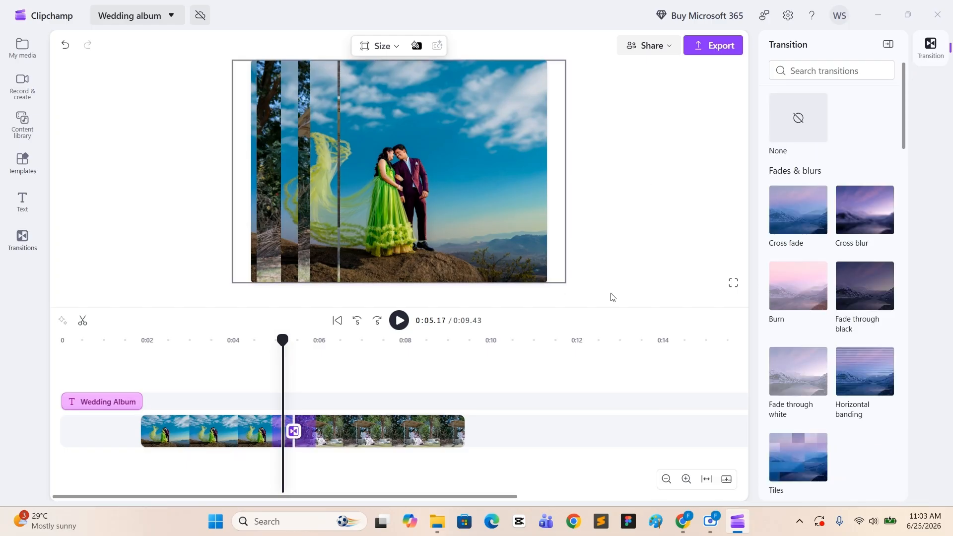
Step: Deselect the transition and play the video from the beginning through the Blinds transition into the second photo
{"action": "left_click", "coordinate": [545, 327]}
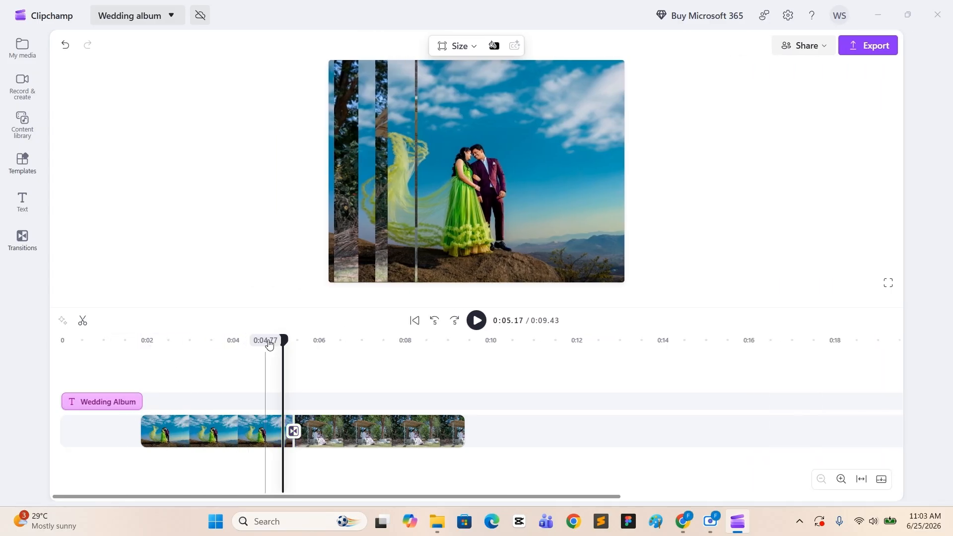
{"action": "left_click_drag", "start_coordinate": [282, 339], "coordinate": [60, 353]}
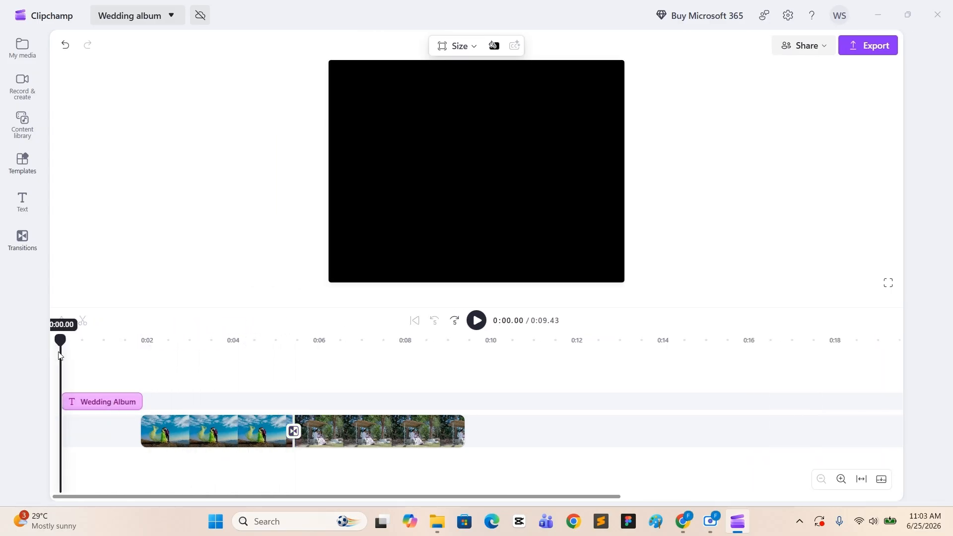
{"action": "left_click", "coordinate": [477, 321]}
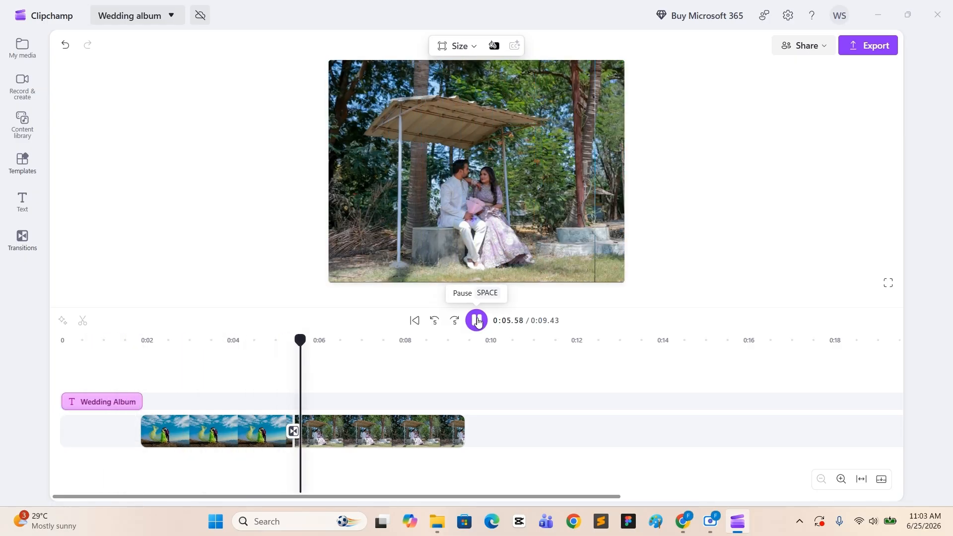
{"action": "key", "text": "space"}
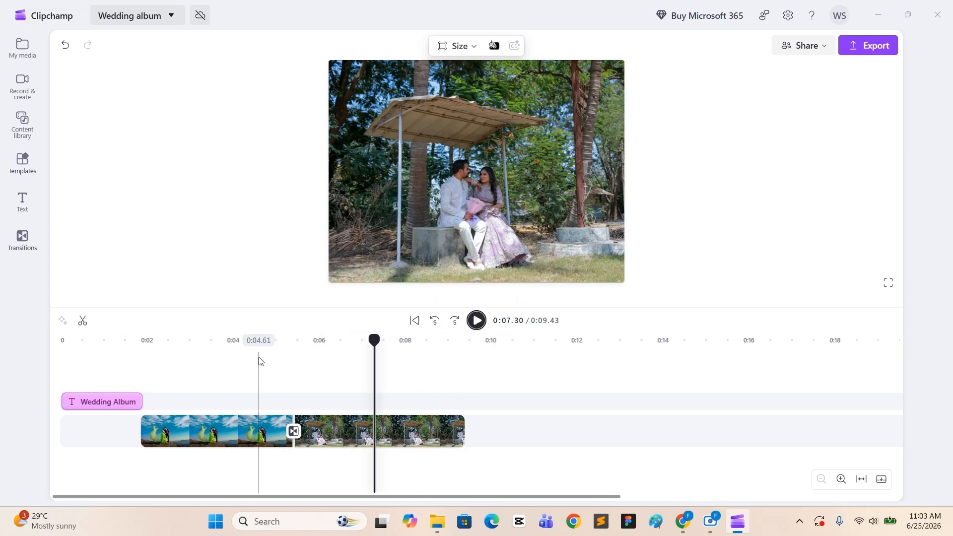
Step: Replay the Blinds transition from about 4.6 s, pausing midway to examine it before continuing into the second photo
{"action": "left_click", "coordinate": [259, 356]}
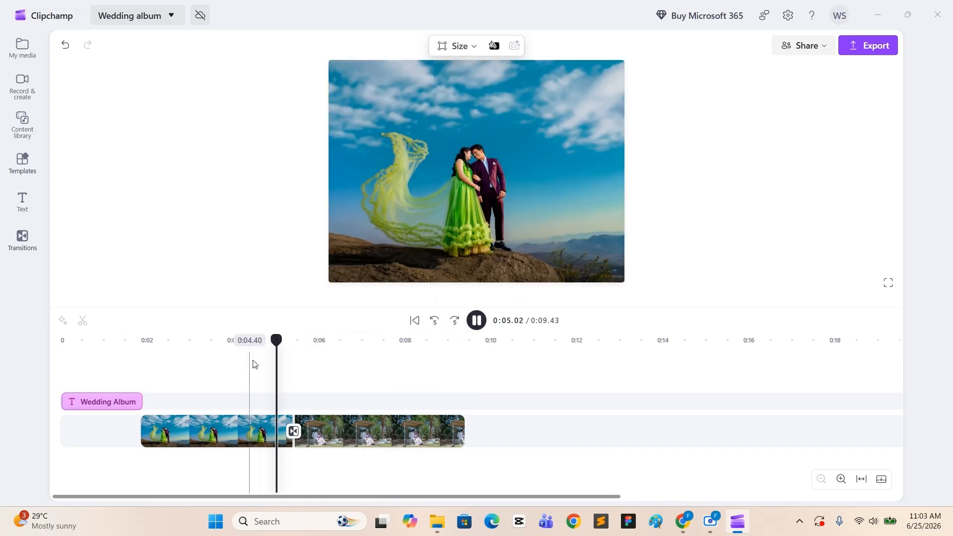
{"action": "key", "text": "space"}
{"action": "left_click", "coordinate": [508, 171]}
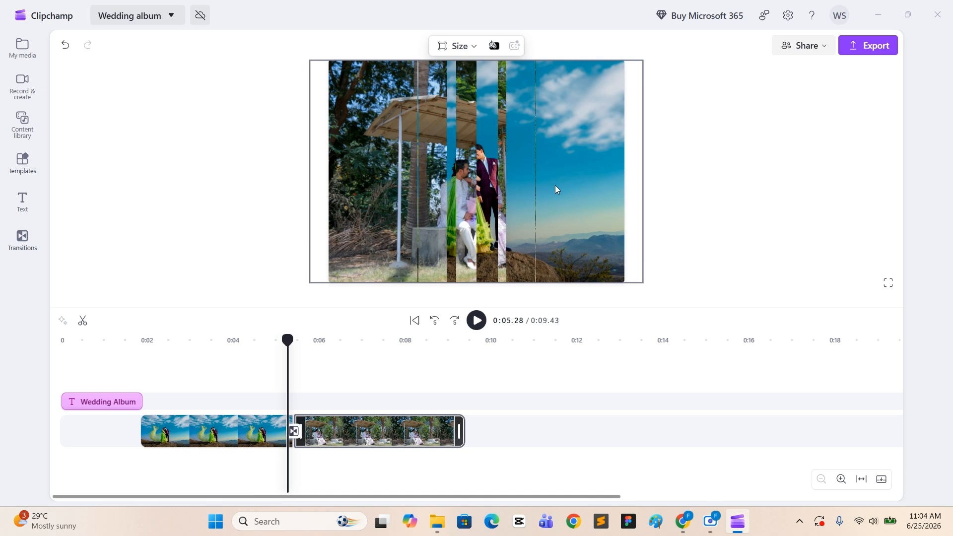
{"action": "key", "text": "space"}
{"action": "key", "text": "space"}
{"action": "left_click", "coordinate": [683, 271]}
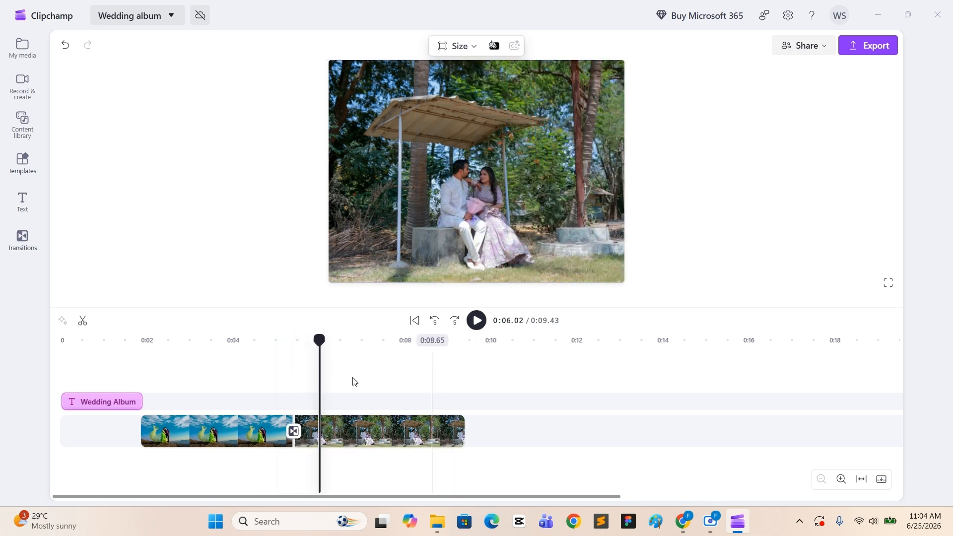
Step: Place the playhead at 5.28 s and change the transition between the two wedding photos to Circular wipe
{"action": "left_click", "coordinate": [293, 431]}
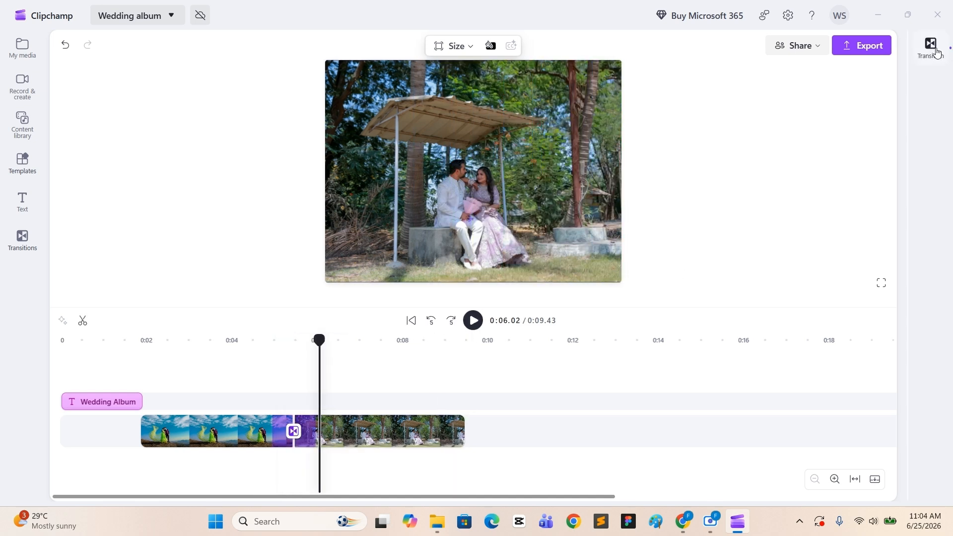
{"action": "left_click", "coordinate": [935, 51]}
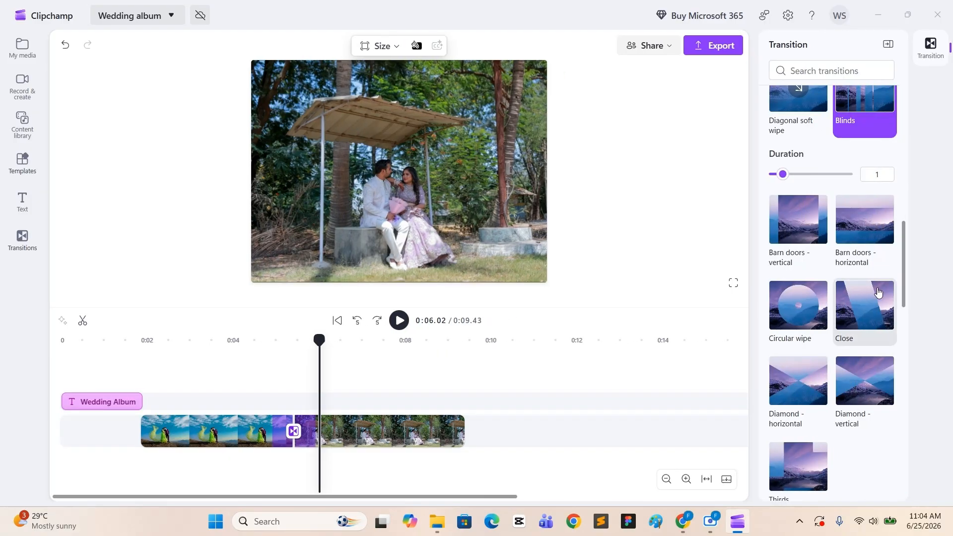
{"action": "left_click", "coordinate": [288, 360]}
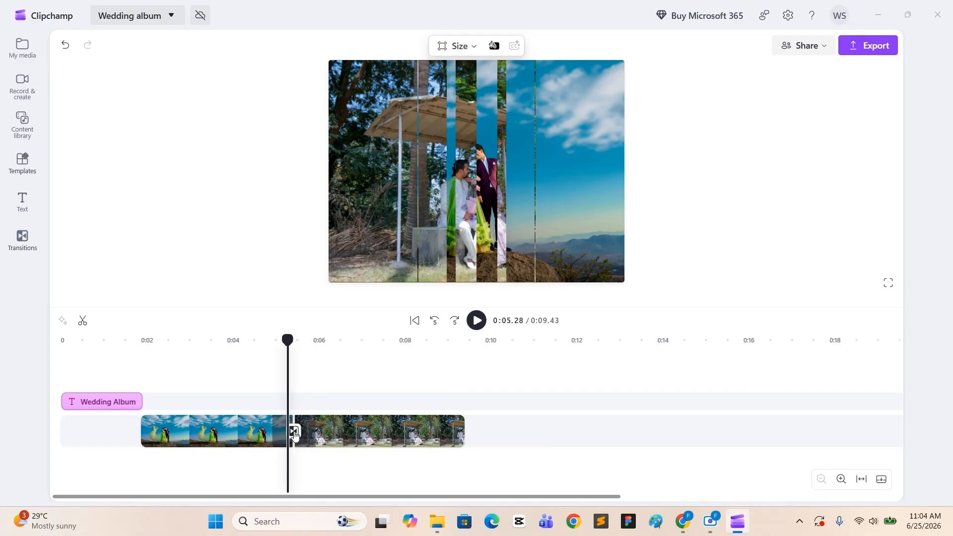
{"action": "left_click", "coordinate": [939, 54]}
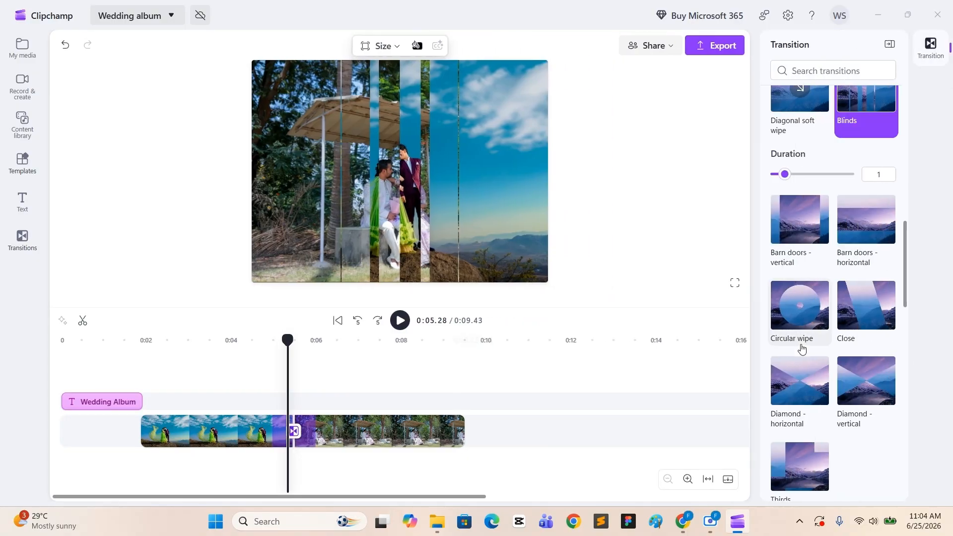
{"action": "left_click", "coordinate": [797, 304]}
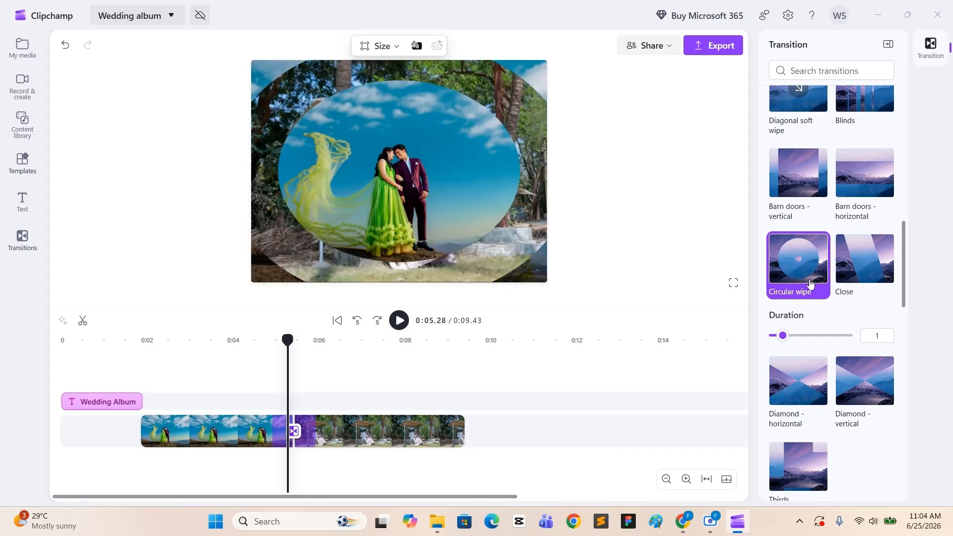
{"action": "scroll", "coordinate": [825, 323], "scroll_direction": "up", "scroll_amount": 10}
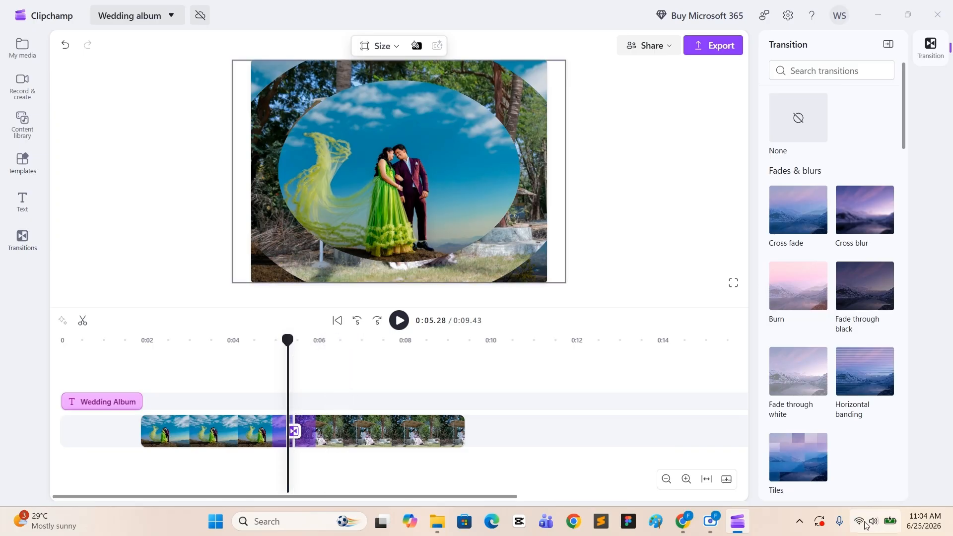
{"action": "left_click", "coordinate": [712, 522]}
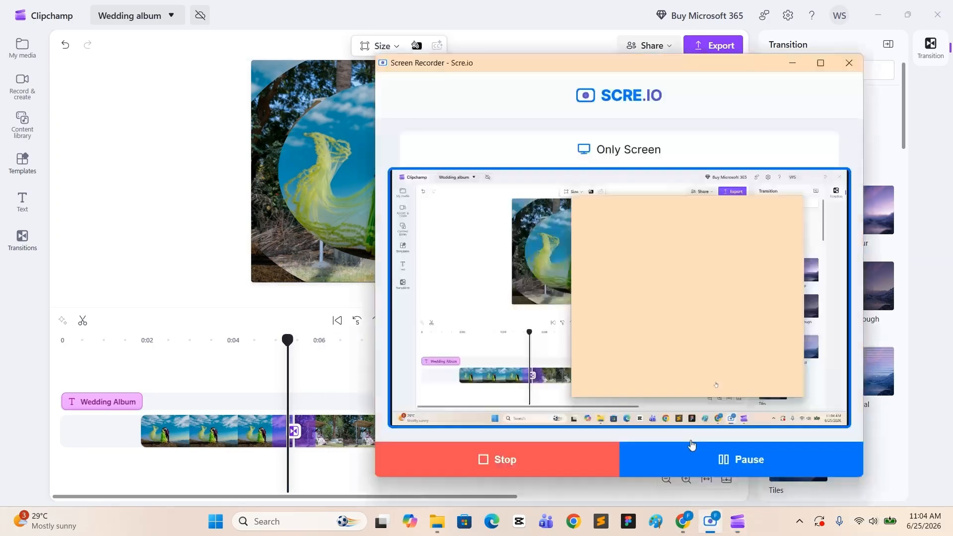
{"action": "left_click", "coordinate": [749, 460]}
{"action": "left_click", "coordinate": [748, 458]}
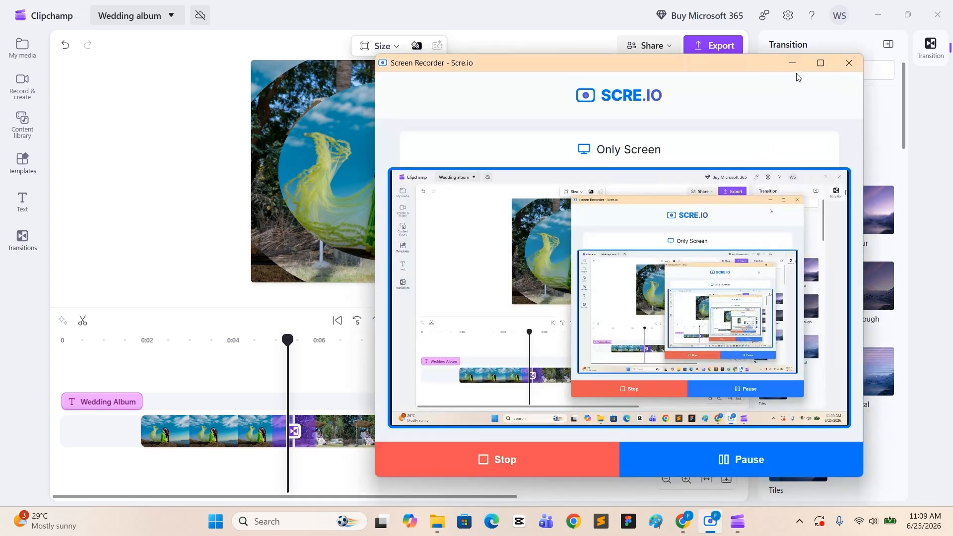
{"action": "left_click", "coordinate": [792, 63]}
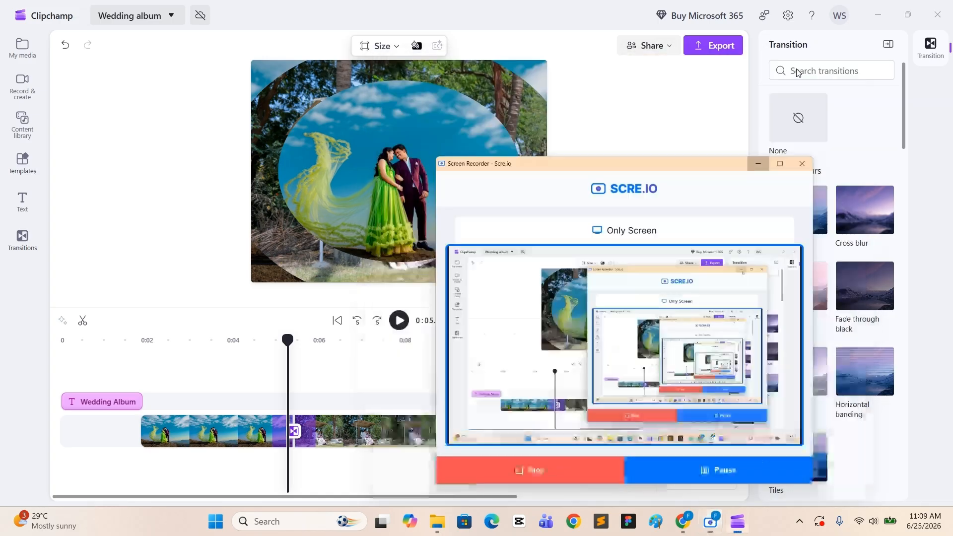
{"action": "left_click", "coordinate": [714, 522]}
{"action": "left_click", "coordinate": [715, 522]}
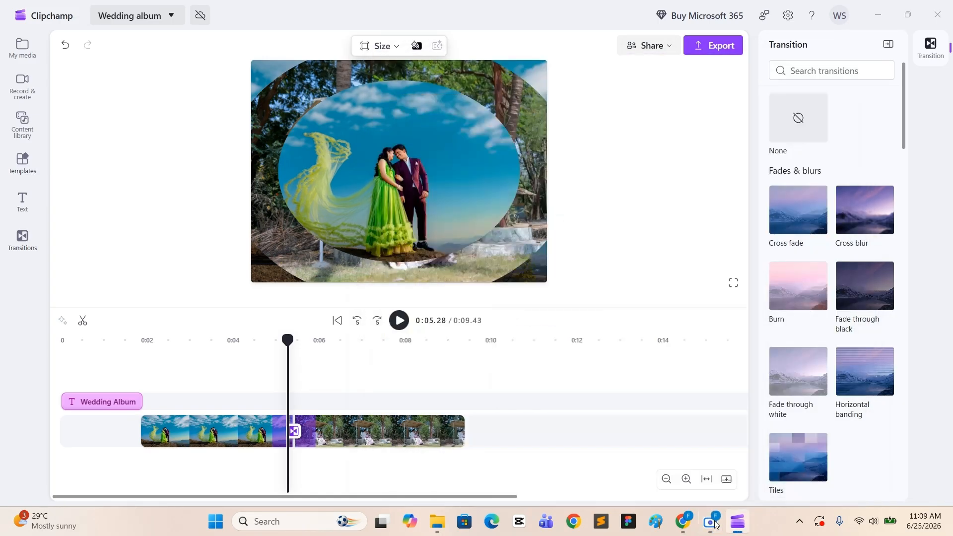
{"action": "left_click", "coordinate": [714, 522]}
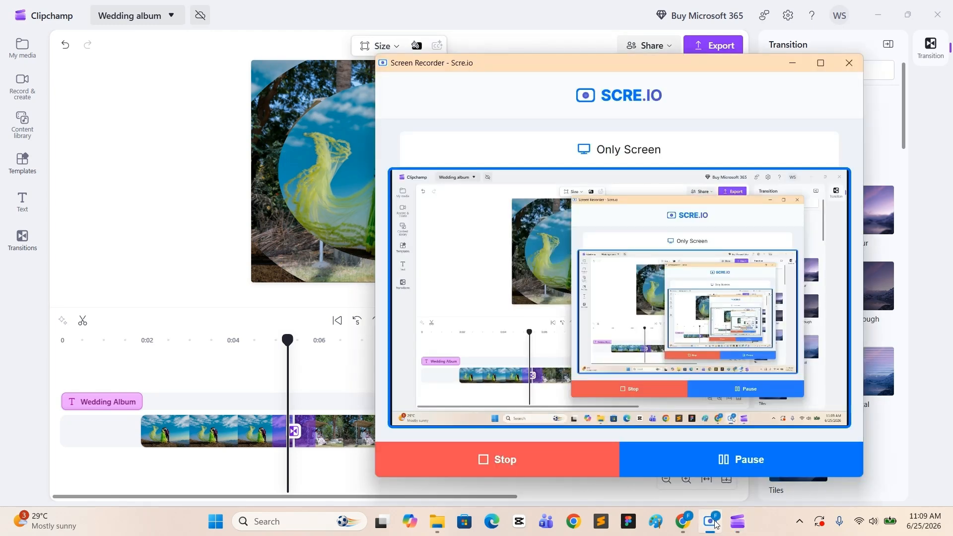
{"action": "left_click", "coordinate": [714, 524]}
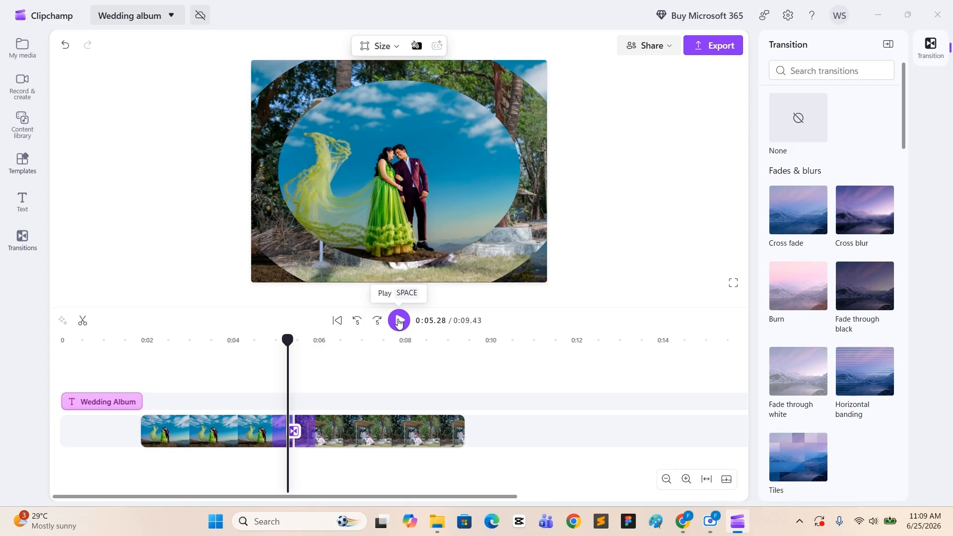
Step: Play the Circular wipe transition from about 4.27 s into the second photo, then pause
{"action": "left_click_drag", "start_coordinate": [289, 341], "coordinate": [245, 345]}
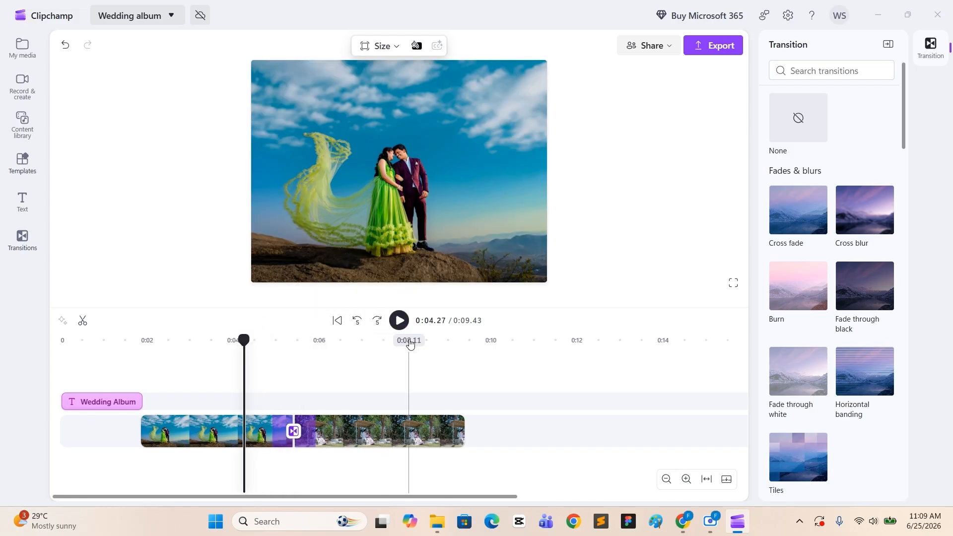
{"action": "left_click", "coordinate": [399, 321]}
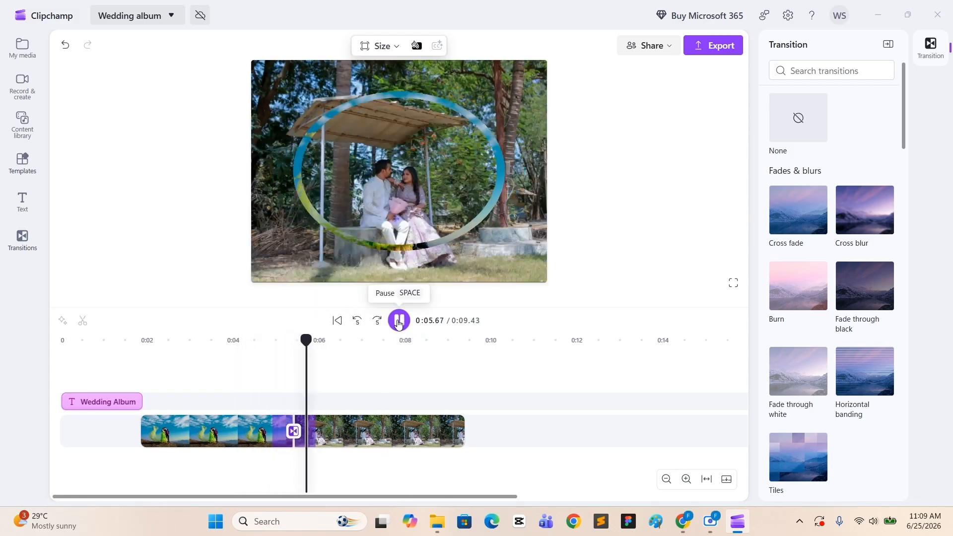
{"action": "left_click", "coordinate": [399, 321]}
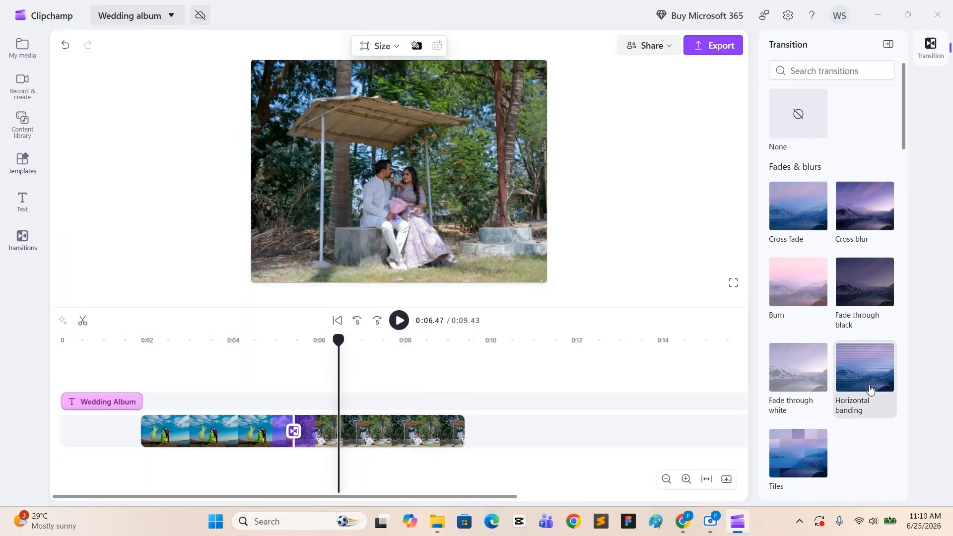
Step: Place the playhead at 4.98 s and change the transition between the two photos to Beams
{"action": "scroll", "coordinate": [869, 392], "scroll_direction": "down", "scroll_amount": 5}
{"action": "scroll", "coordinate": [869, 391], "scroll_direction": "down", "scroll_amount": 10}
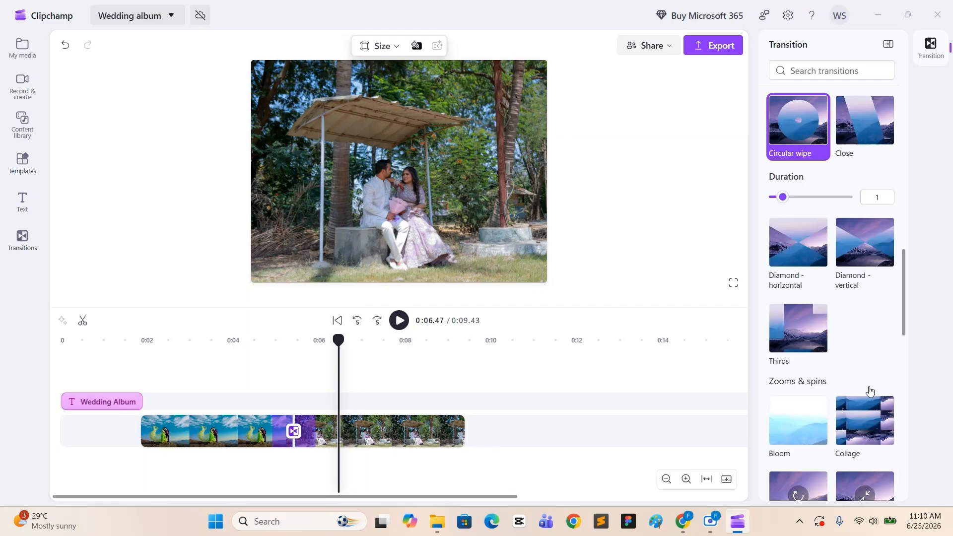
{"action": "scroll", "coordinate": [852, 350], "scroll_direction": "down", "scroll_amount": 4}
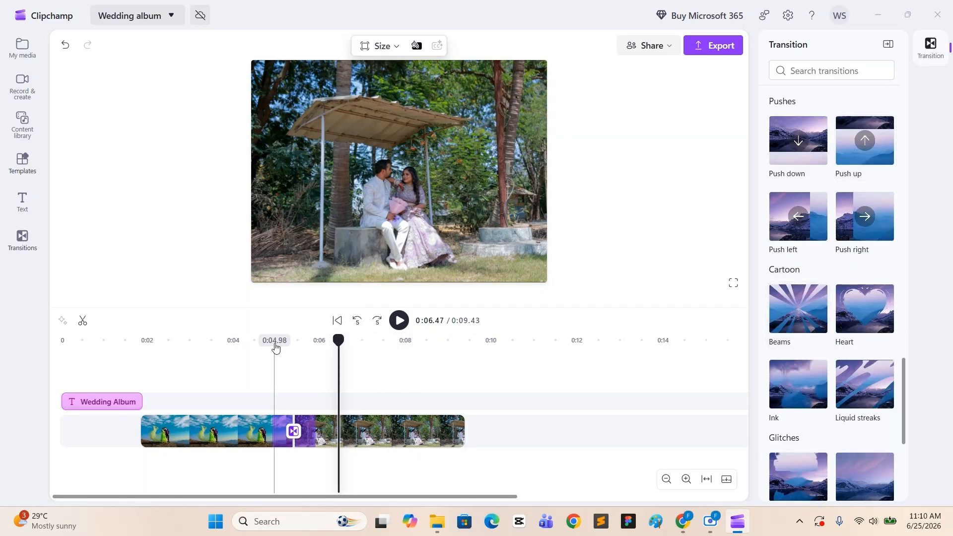
{"action": "left_click", "coordinate": [275, 394]}
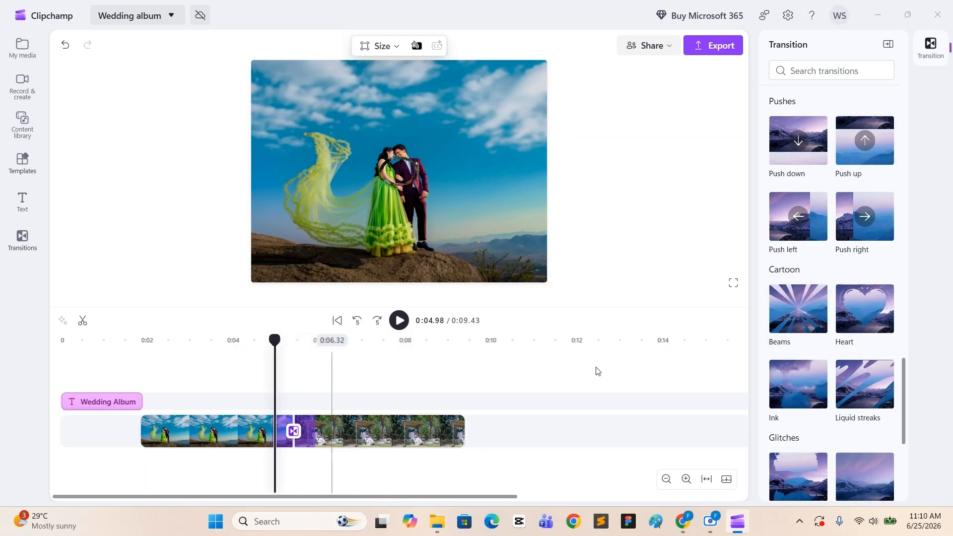
{"action": "left_click", "coordinate": [790, 324]}
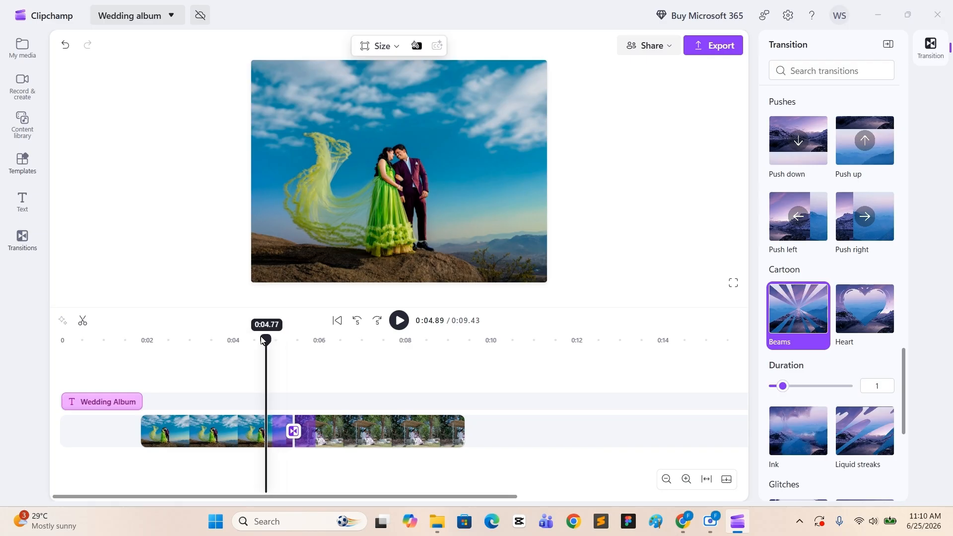
Step: Play the Beams transition from shortly before it starts and pause in the second photo
{"action": "left_click_drag", "start_coordinate": [260, 337], "coordinate": [238, 339]}
{"action": "key", "text": "space"}
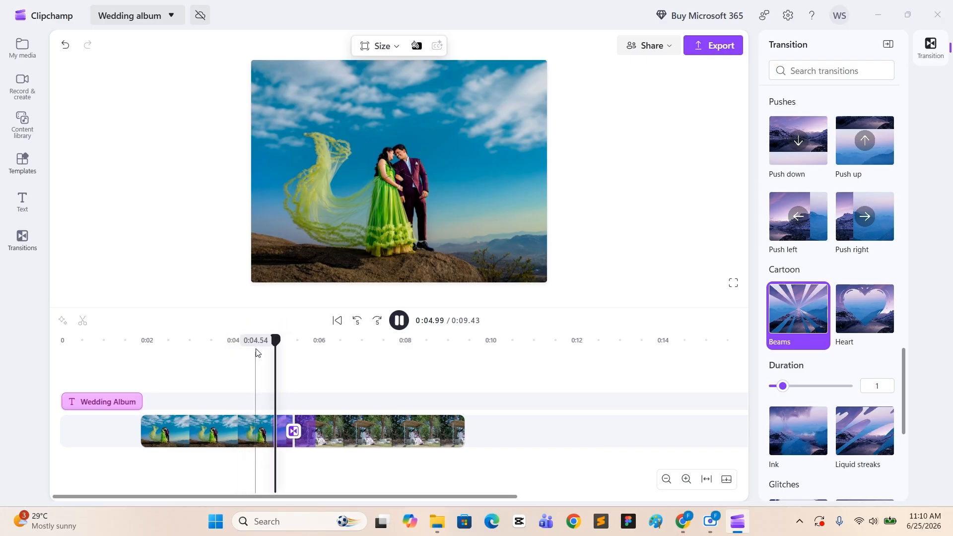
{"action": "key", "text": "space"}
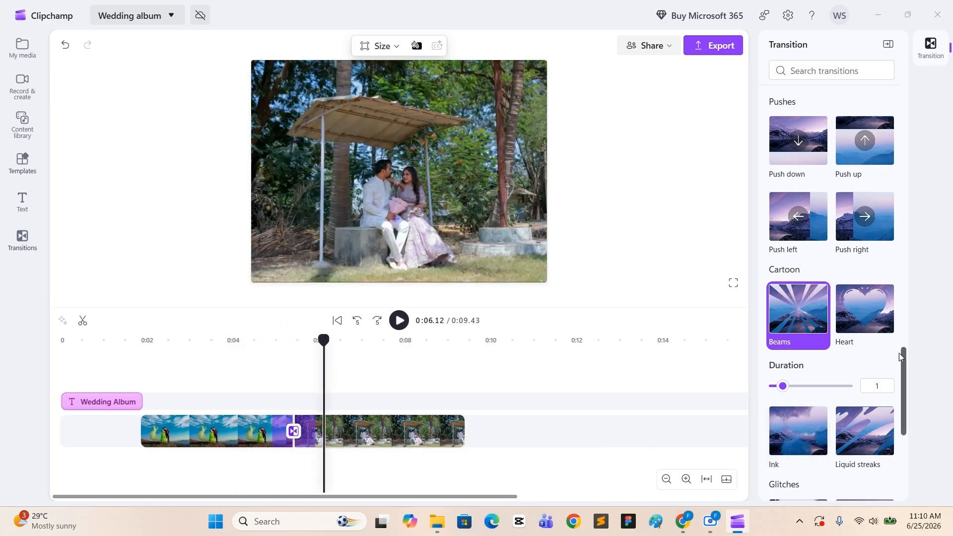
Step: Change the transition between the two photos to Heart and play it from about 4.9 s into the second photo
{"action": "left_click", "coordinate": [849, 320]}
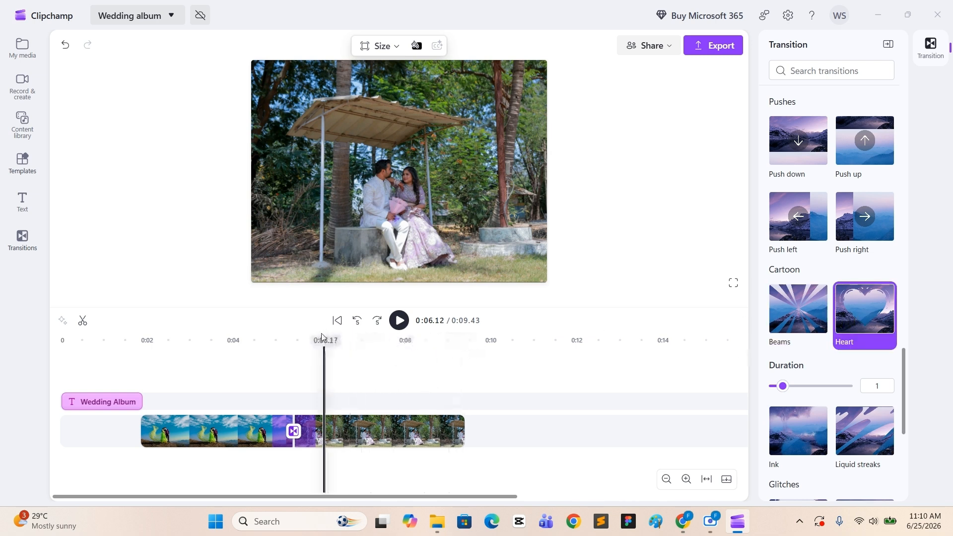
{"action": "left_click", "coordinate": [272, 338]}
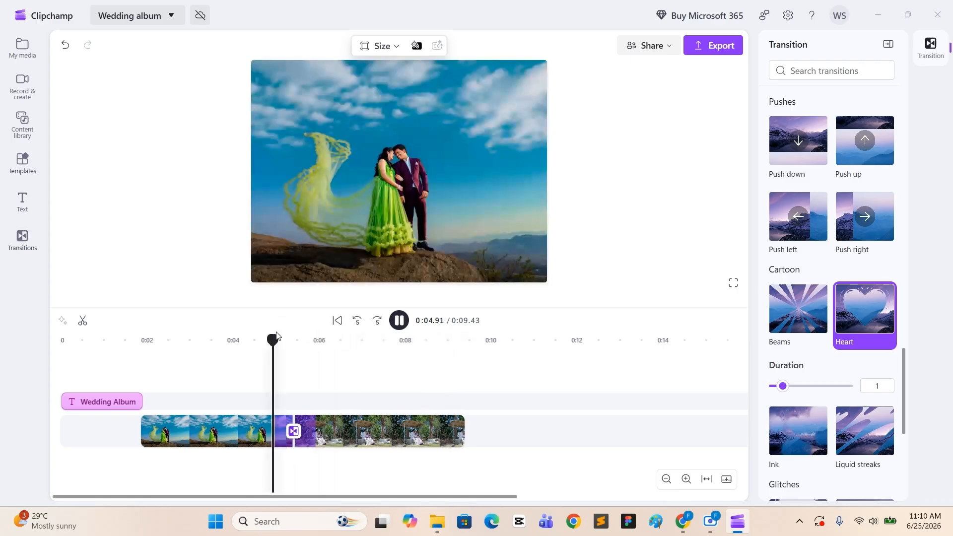
{"action": "key", "text": "space"}
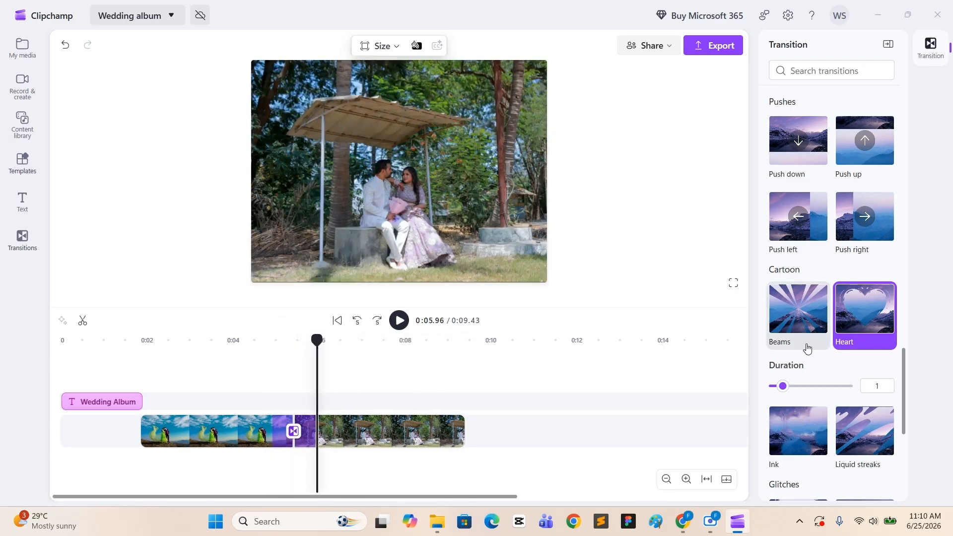
{"action": "scroll", "coordinate": [806, 347], "scroll_direction": "down", "scroll_amount": 3}
{"action": "scroll", "coordinate": [823, 362], "scroll_direction": "down", "scroll_amount": 3}
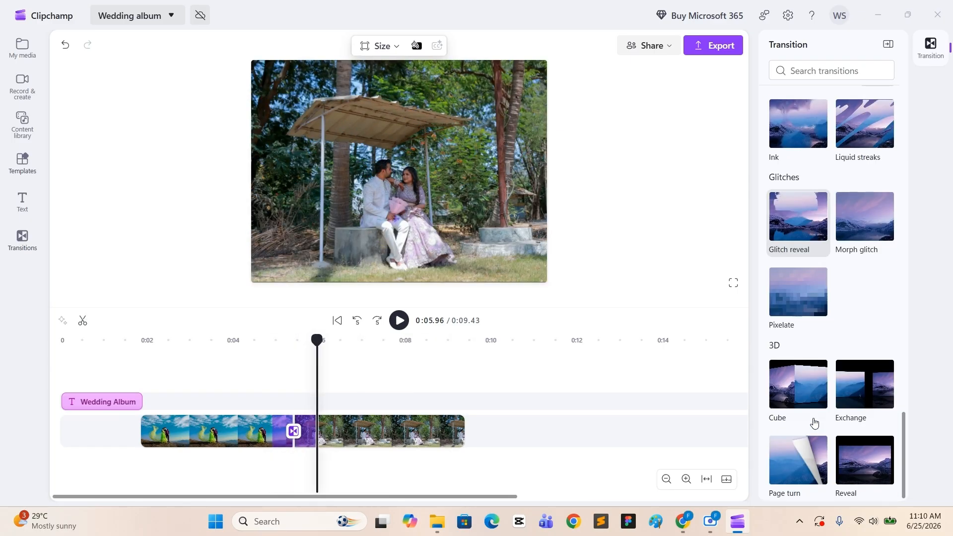
{"action": "scroll", "coordinate": [814, 423], "scroll_direction": "up", "scroll_amount": 6}
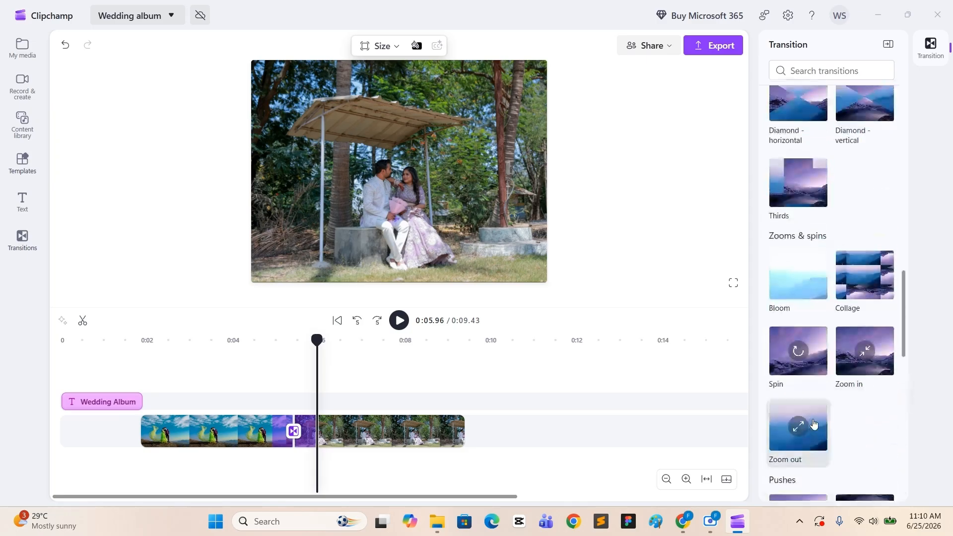
{"action": "scroll", "coordinate": [814, 423], "scroll_direction": "up", "scroll_amount": 2}
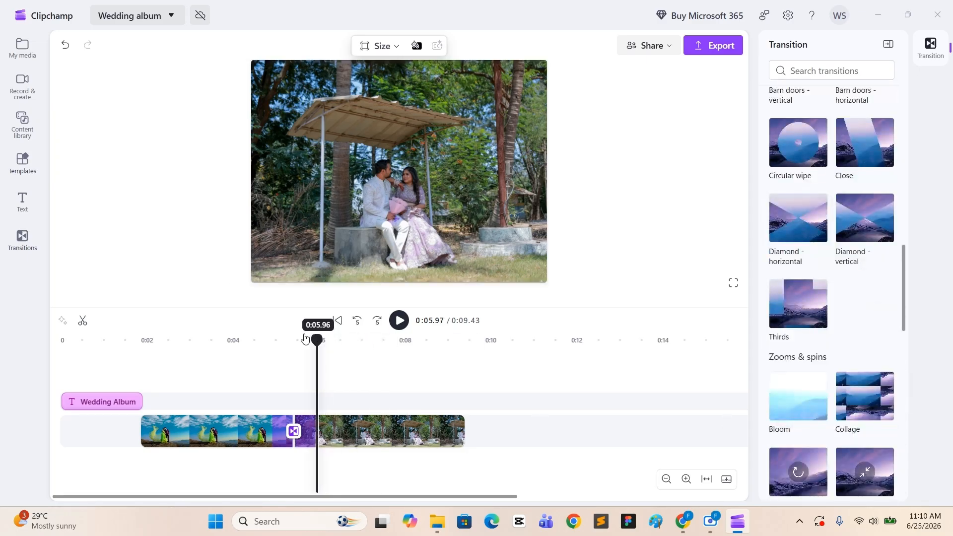
Step: Play the video from the beginning through the opening title and the Heart transition, pausing in the second photo
{"action": "left_click_drag", "start_coordinate": [304, 338], "coordinate": [1, 102]}
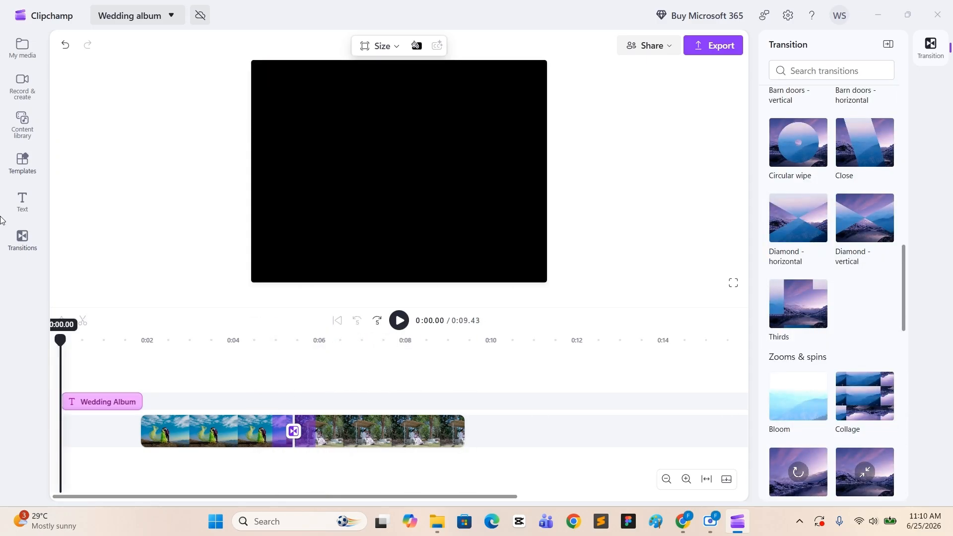
{"action": "key", "text": "space"}
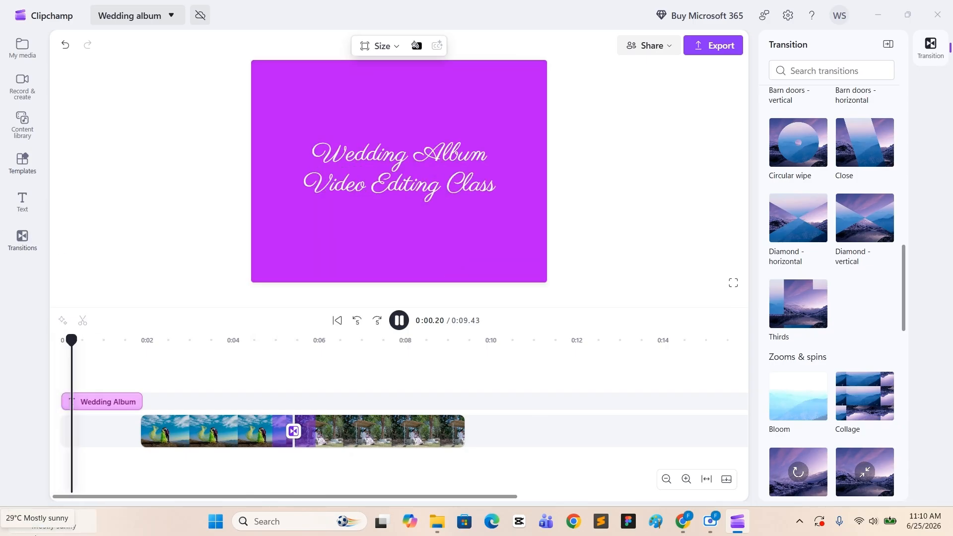
{"action": "mouse_move", "coordinate": [35, 535]}
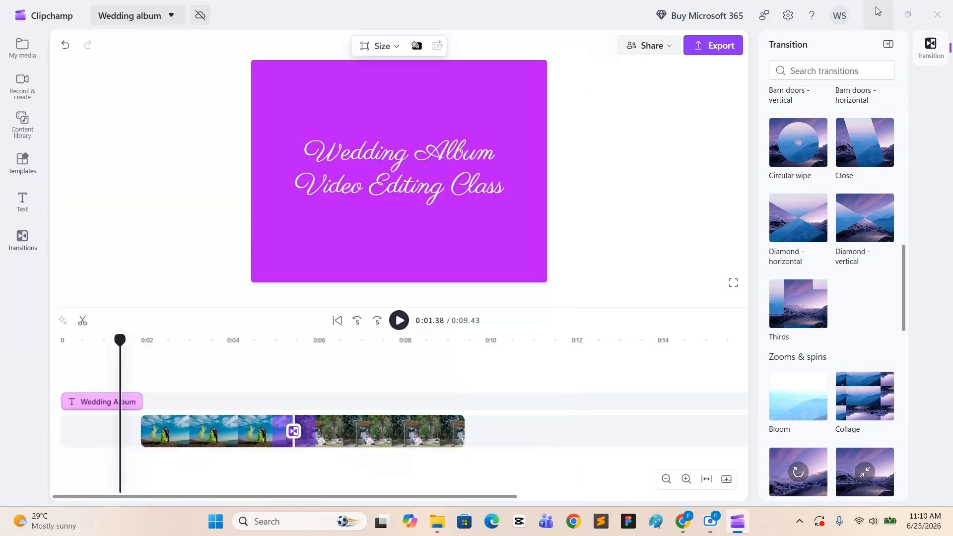
{"action": "left_click", "coordinate": [877, 10]}
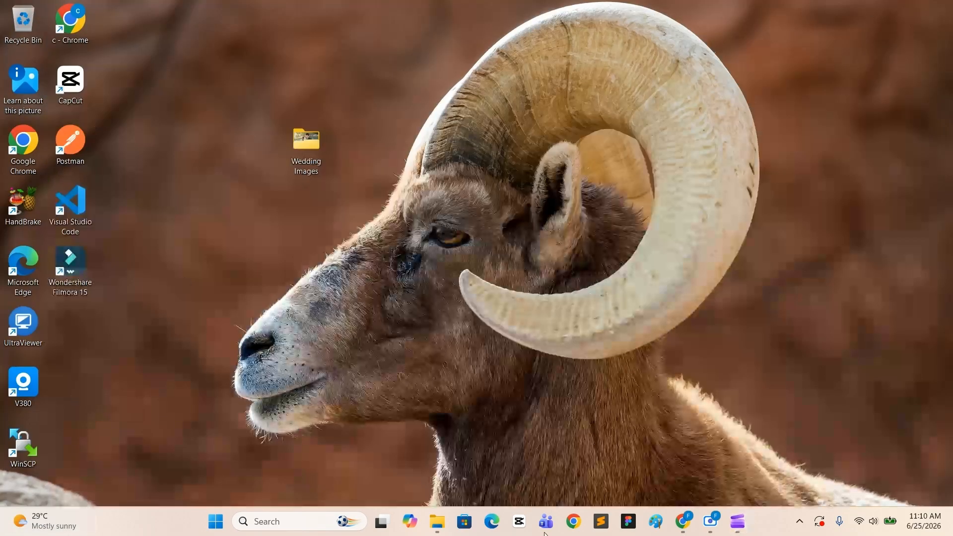
{"action": "left_click", "coordinate": [737, 522]}
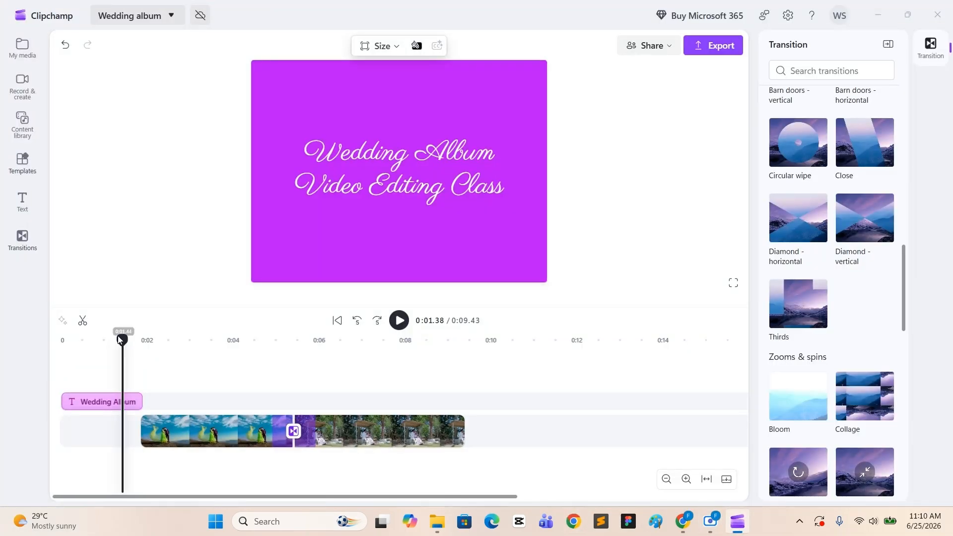
{"action": "left_click_drag", "start_coordinate": [119, 340], "coordinate": [53, 339]}
{"action": "key", "text": "space"}
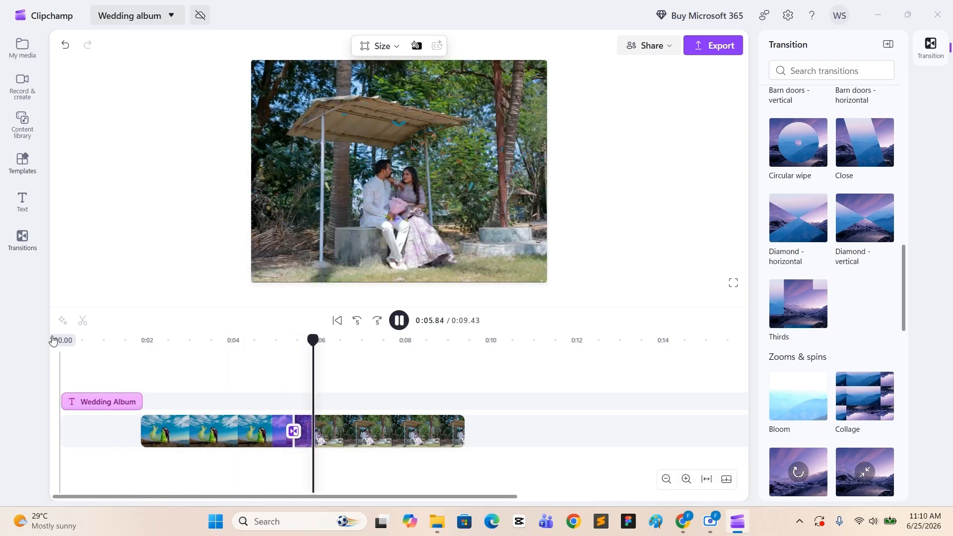
{"action": "key", "text": "space"}
Step: Place the playhead at 2.41 s in the first photo and open the effects for that photo
{"action": "left_click", "coordinate": [212, 432]}
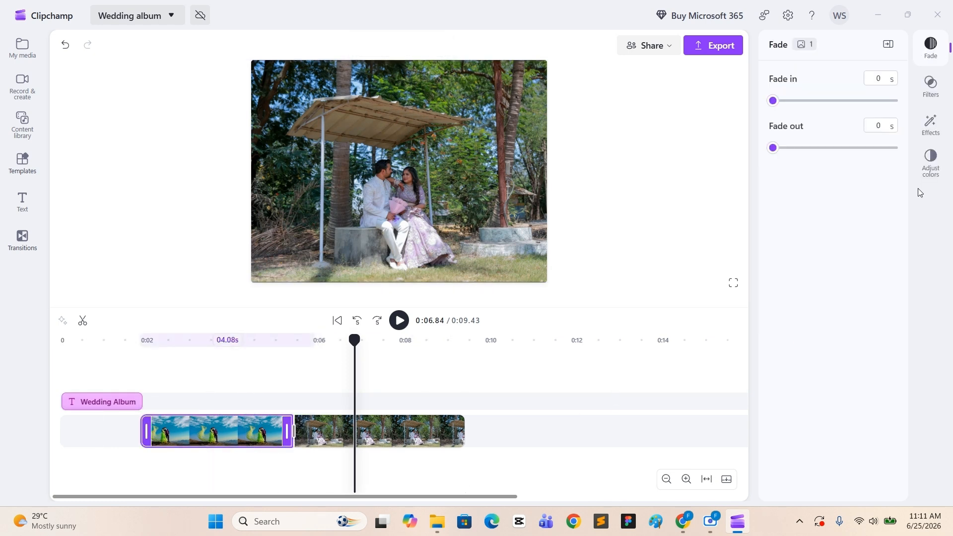
{"action": "left_click", "coordinate": [931, 125]}
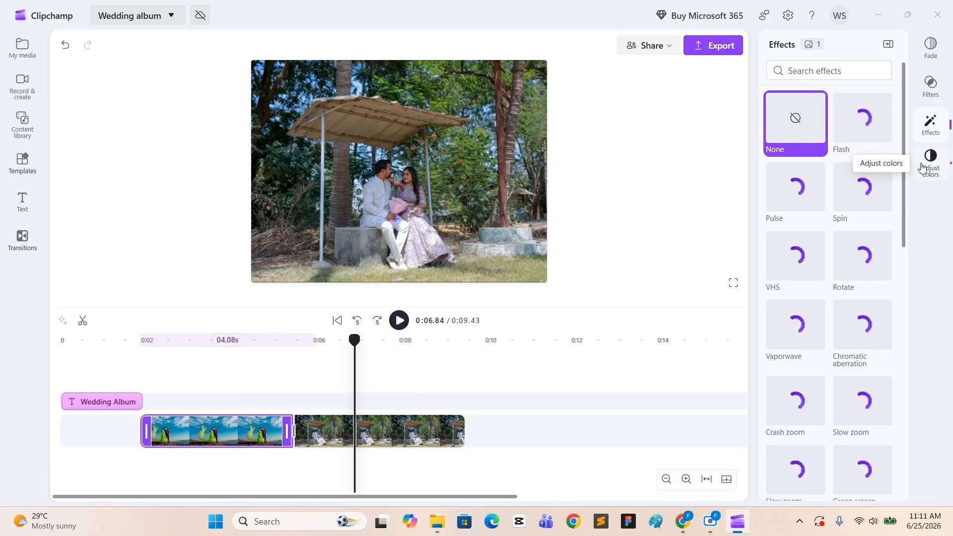
{"action": "left_click", "coordinate": [164, 378]}
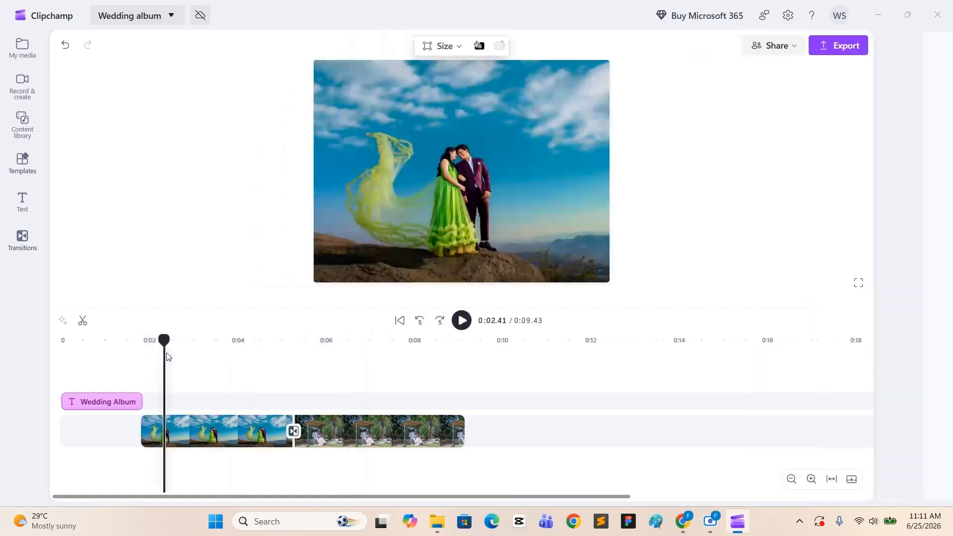
{"action": "left_click", "coordinate": [223, 439]}
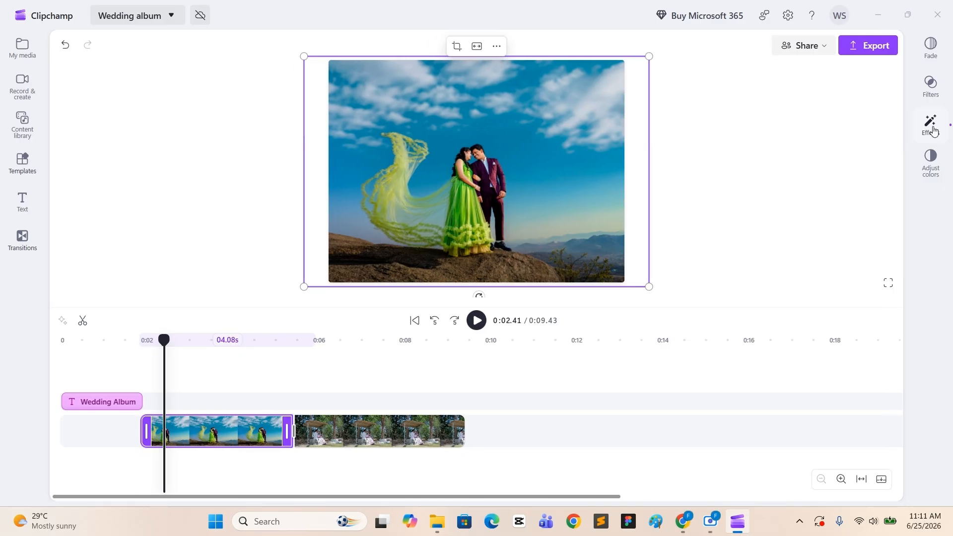
{"action": "left_click", "coordinate": [930, 124]}
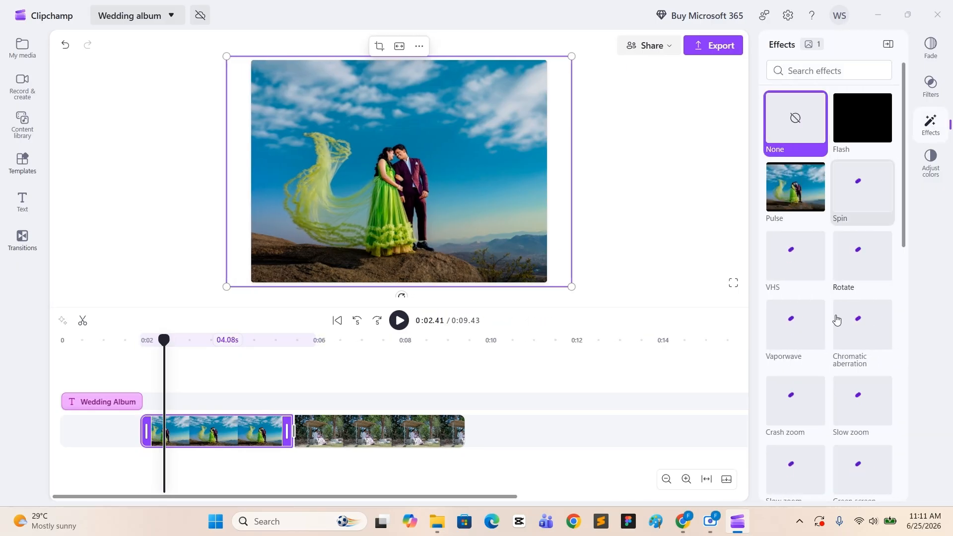
{"action": "scroll", "coordinate": [836, 327], "scroll_direction": "down", "scroll_amount": 10}
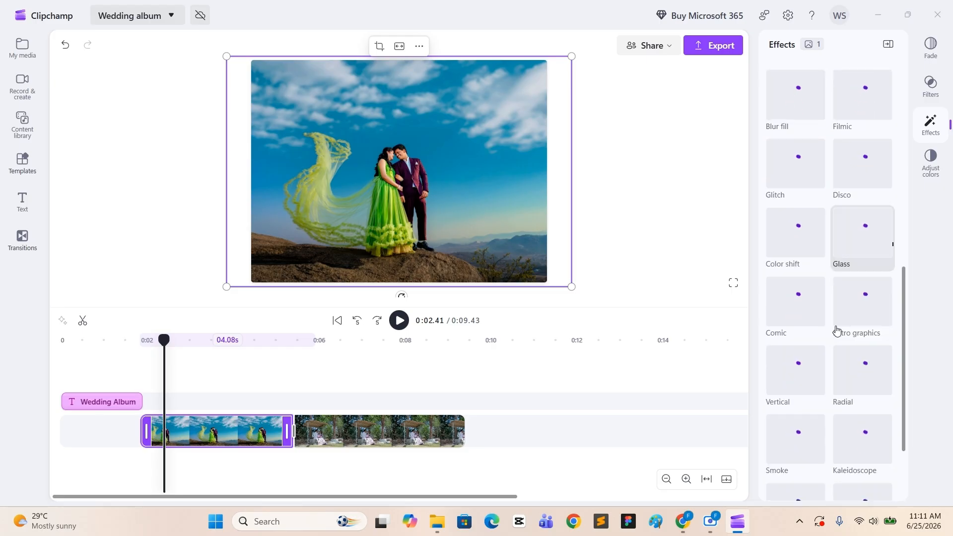
{"action": "scroll", "coordinate": [837, 334], "scroll_direction": "up", "scroll_amount": 10}
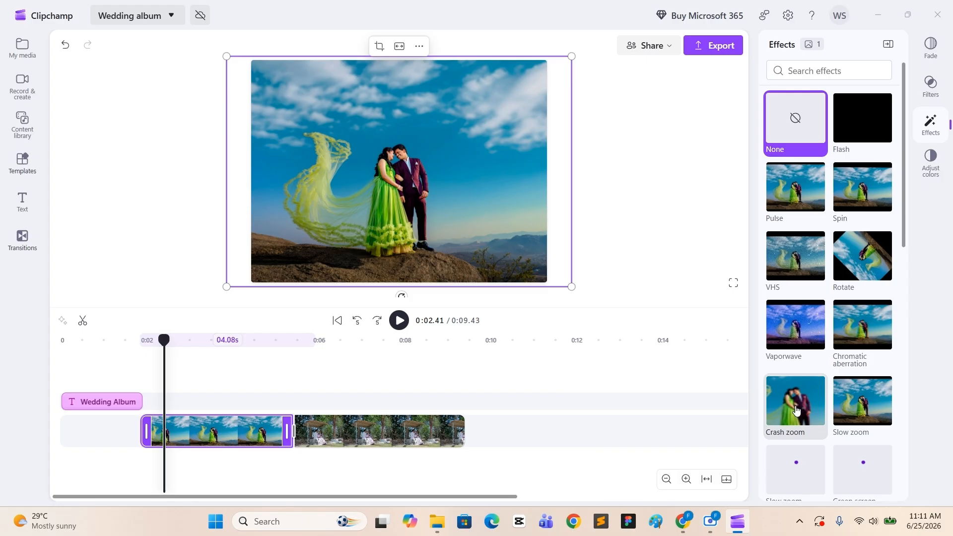
Step: Apply the Crash zoom effect to the first photo and play it from about 1.35 s, pausing within the photo
{"action": "left_click", "coordinate": [794, 418]}
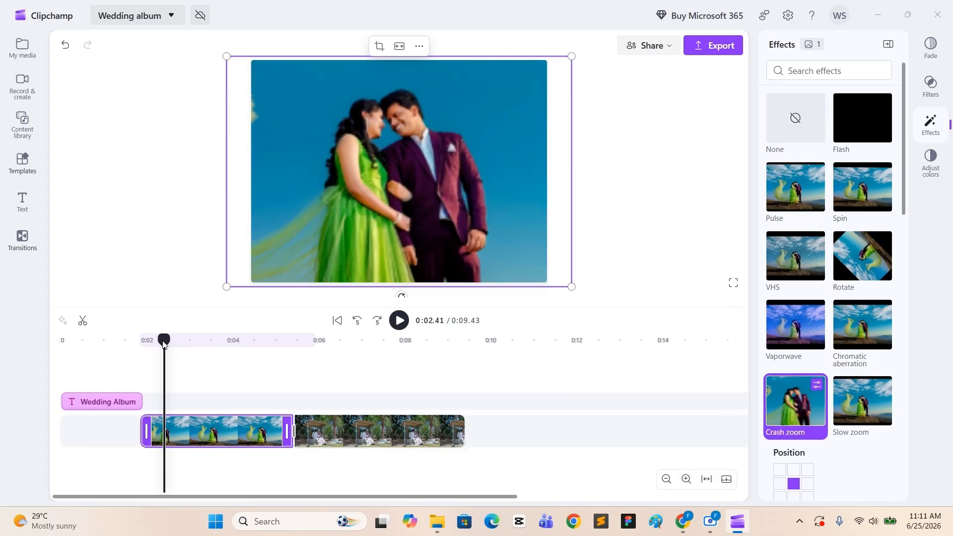
{"action": "left_click", "coordinate": [119, 347]}
{"action": "key", "text": "space"}
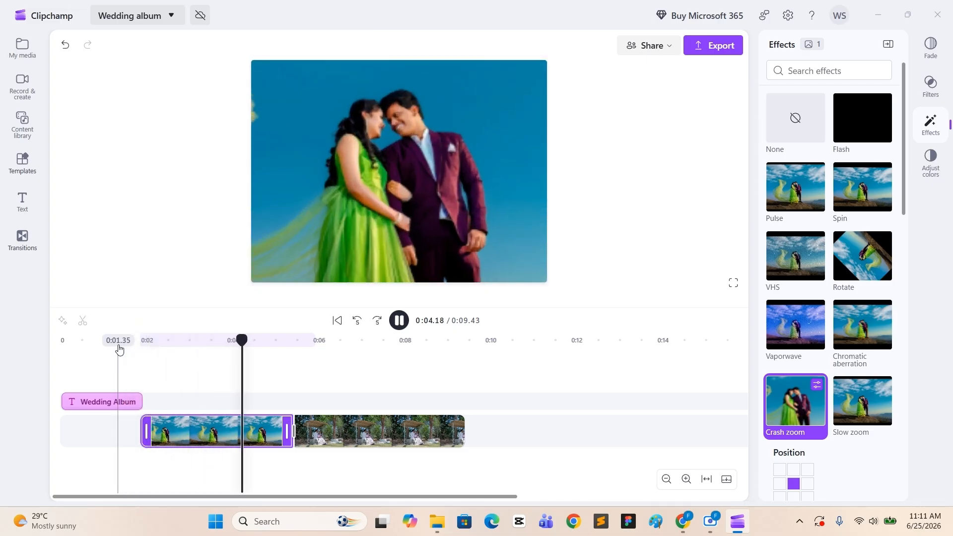
{"action": "key", "text": "space"}
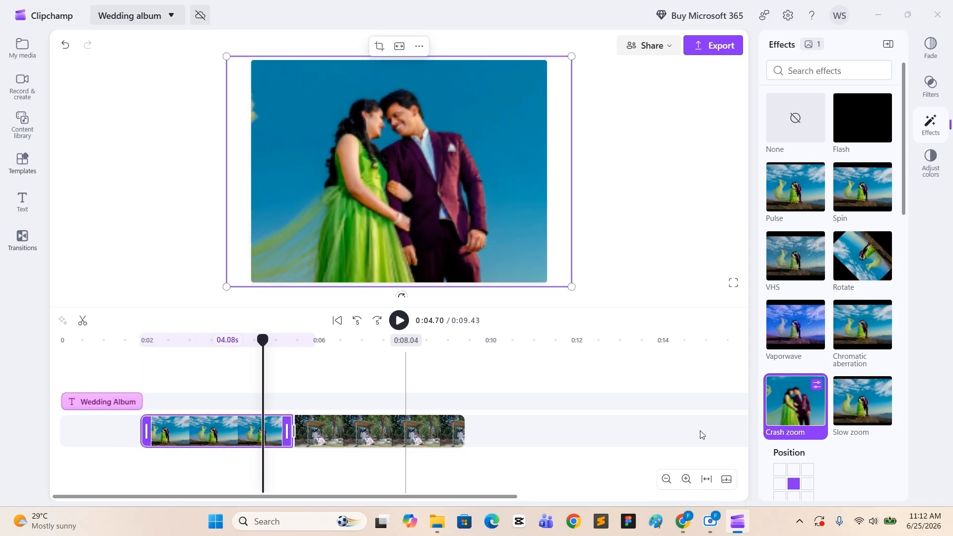
Step: Add the Rotate effect to the first photo and play it from about 1.39 s into the transition
{"action": "left_click", "coordinate": [871, 271]}
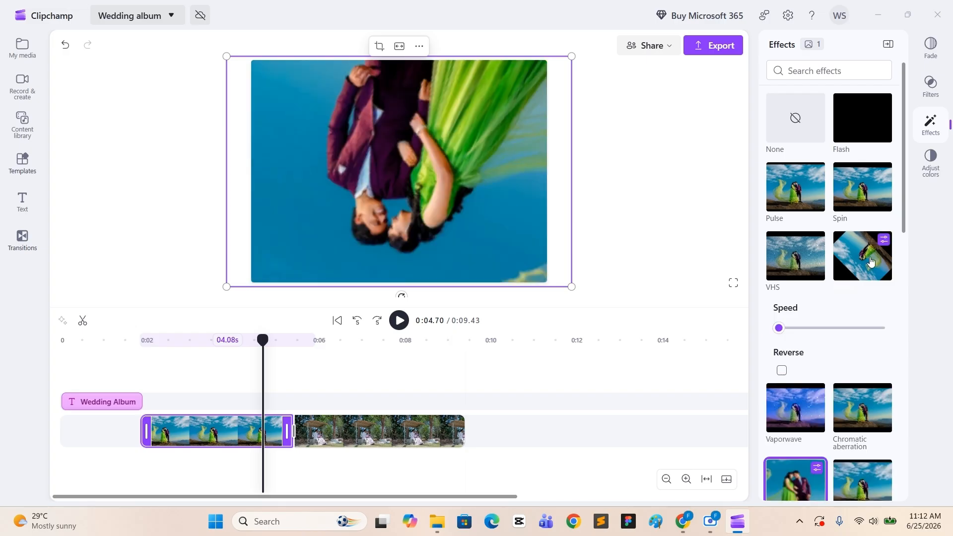
{"action": "left_click", "coordinate": [123, 342]}
{"action": "key", "text": "space"}
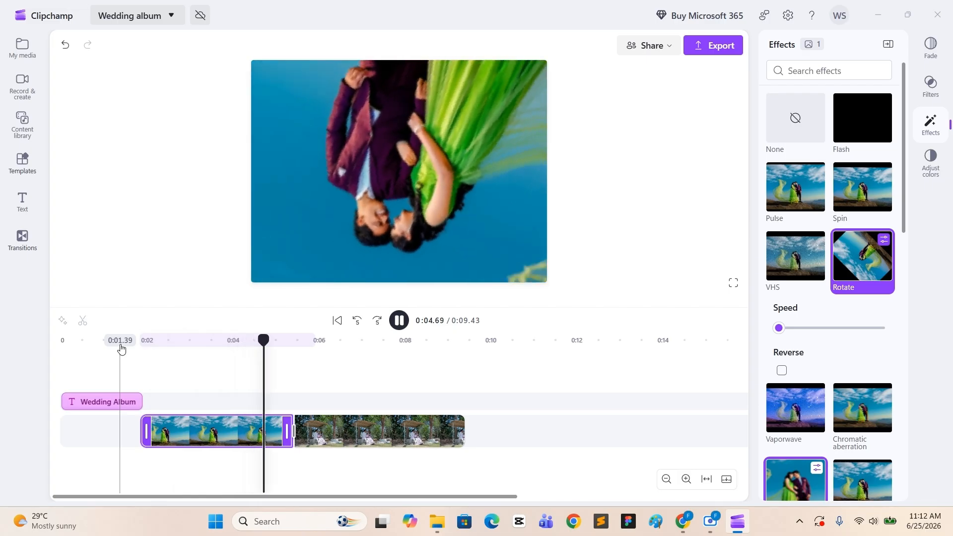
{"action": "key", "text": "space"}
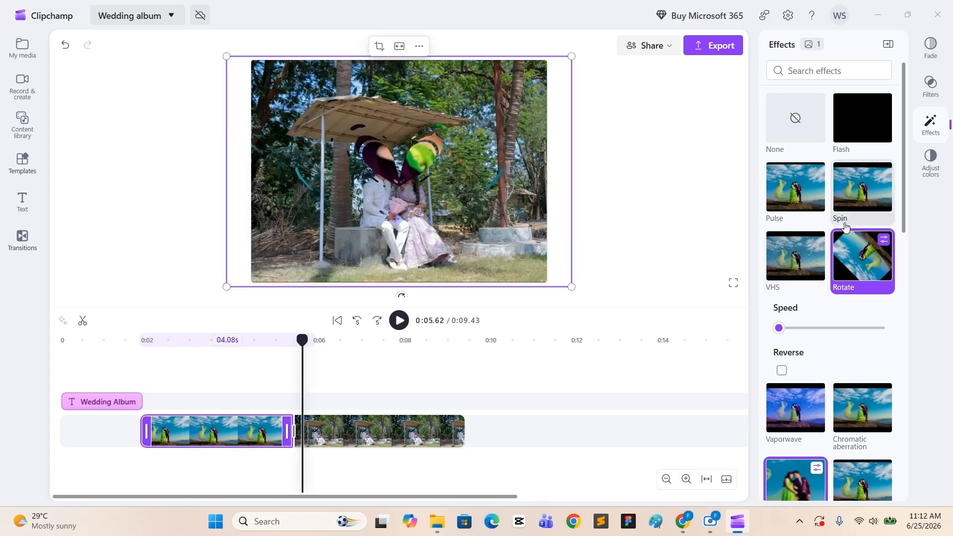
Step: Add the Pulse effect to the first photo and play it from about 1.5 s, pausing near the photo's end
{"action": "left_click", "coordinate": [804, 206]}
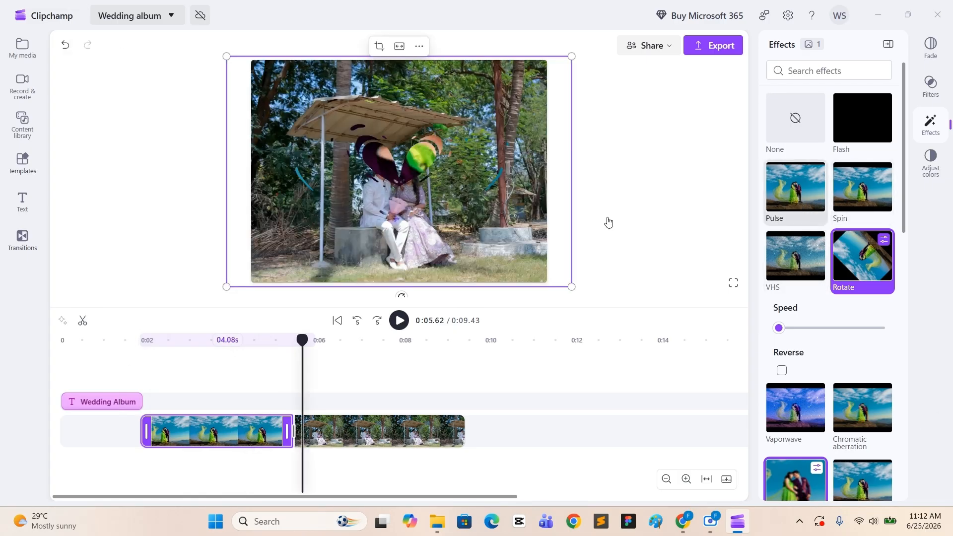
{"action": "left_click", "coordinate": [125, 351]}
{"action": "key", "text": "space"}
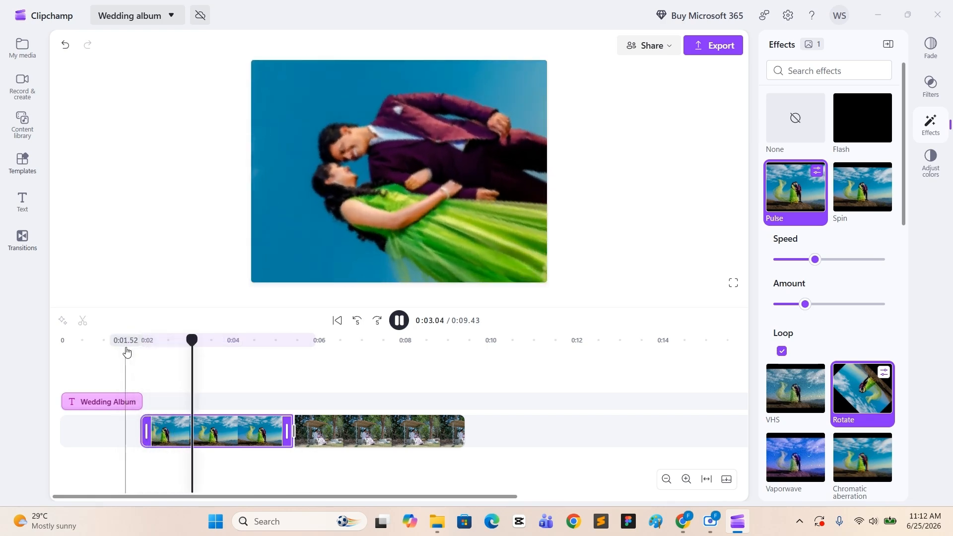
{"action": "key", "text": "space"}
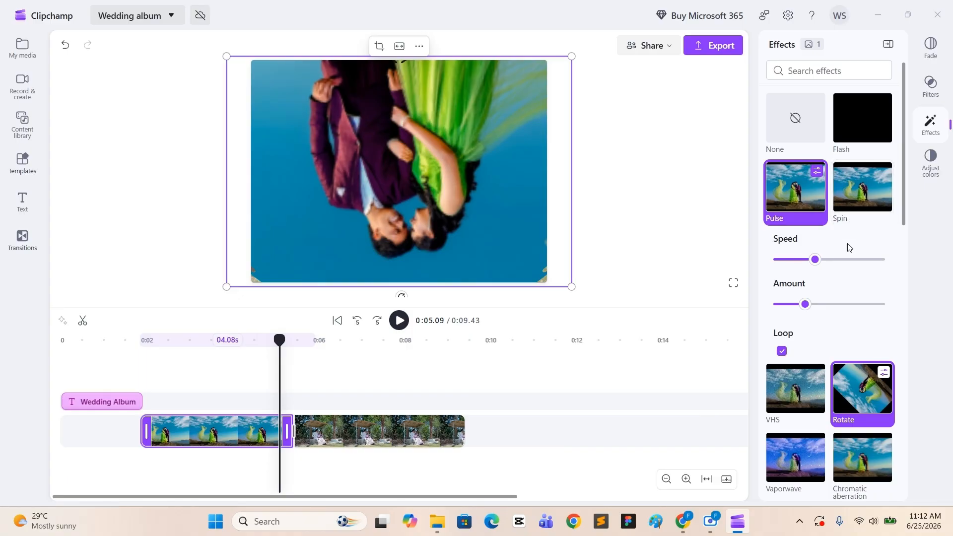
Step: Remove Crash zoom from the first photo, reapply Rotate alongside Pulse and play from about 1.37 s into the second photo
{"action": "scroll", "coordinate": [849, 248], "scroll_direction": "down", "scroll_amount": 3}
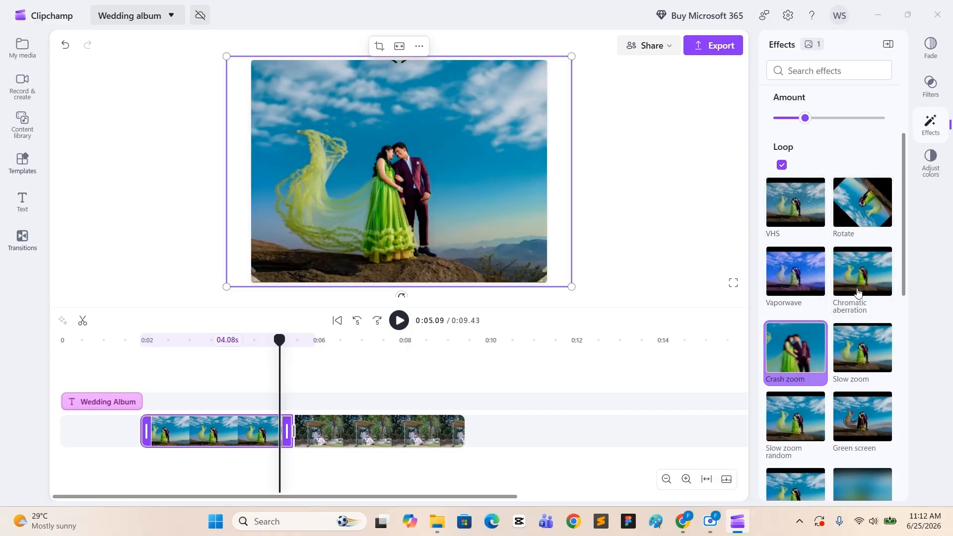
{"action": "left_click", "coordinate": [872, 215]}
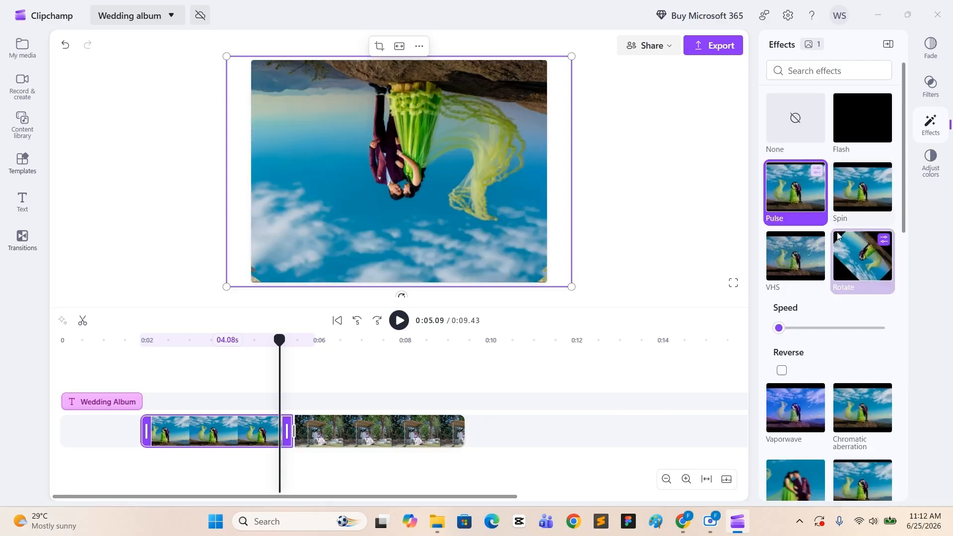
{"action": "left_click", "coordinate": [151, 373]}
{"action": "key", "text": "space"}
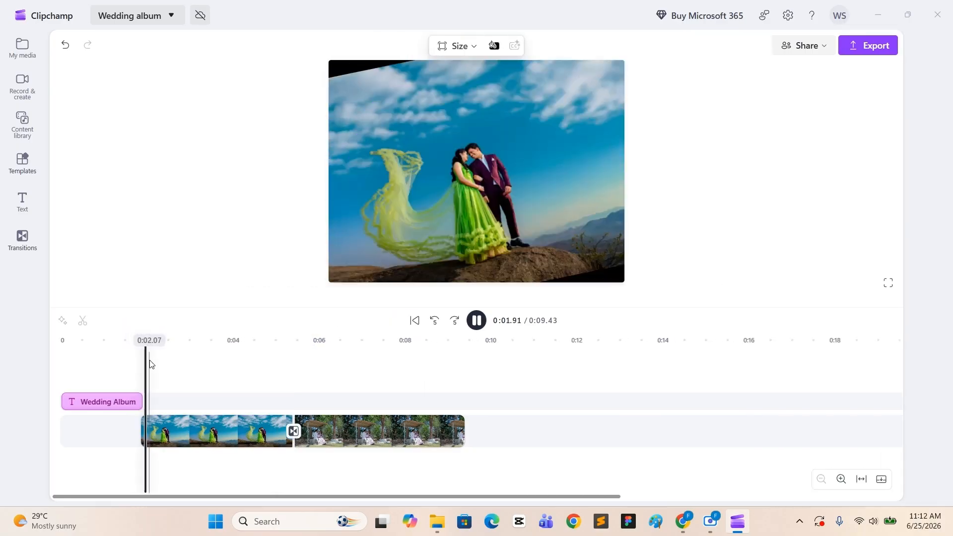
{"action": "left_click", "coordinate": [119, 352]}
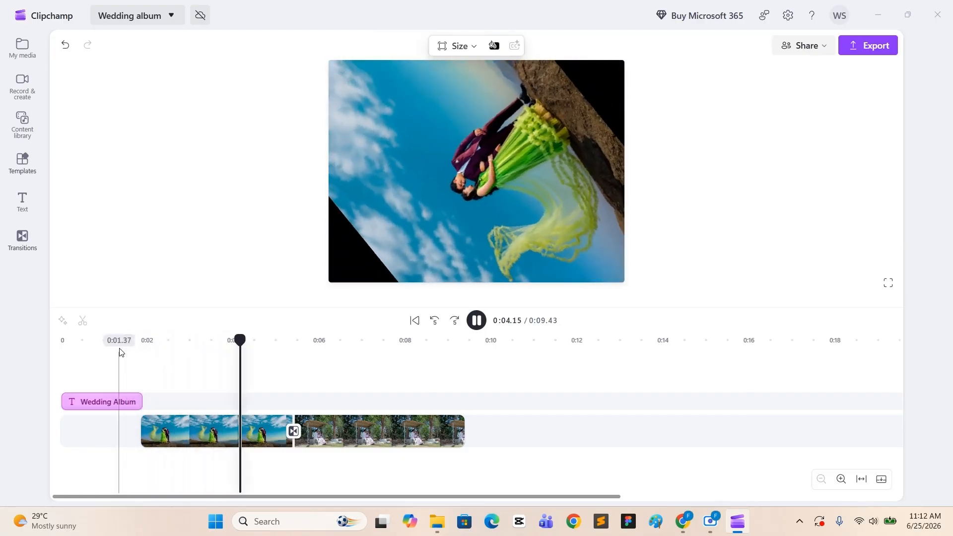
{"action": "key", "text": "space"}
{"action": "key", "text": "space"}
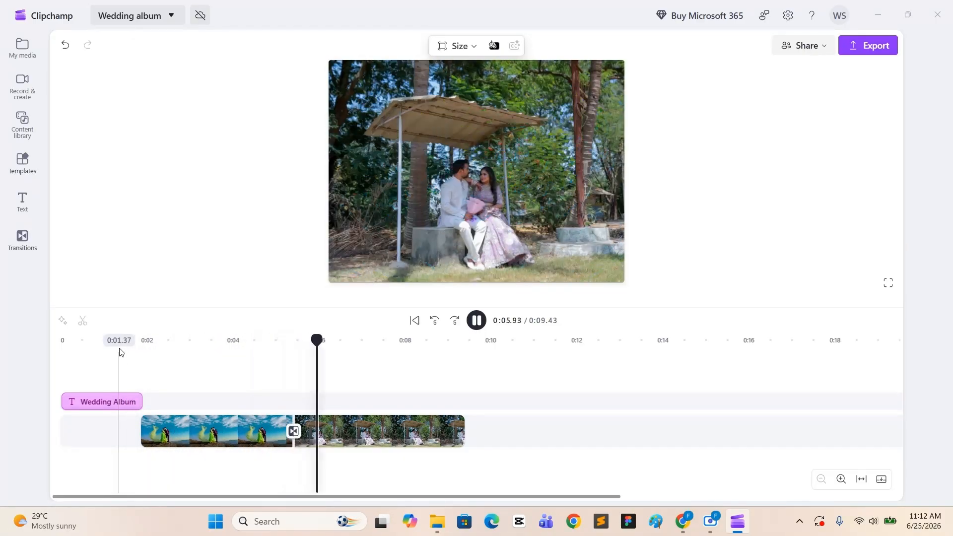
Step: Place the playhead at 3.47 s and remove the Rotate and Pulse effects from the first photo
{"action": "left_click", "coordinate": [218, 435]}
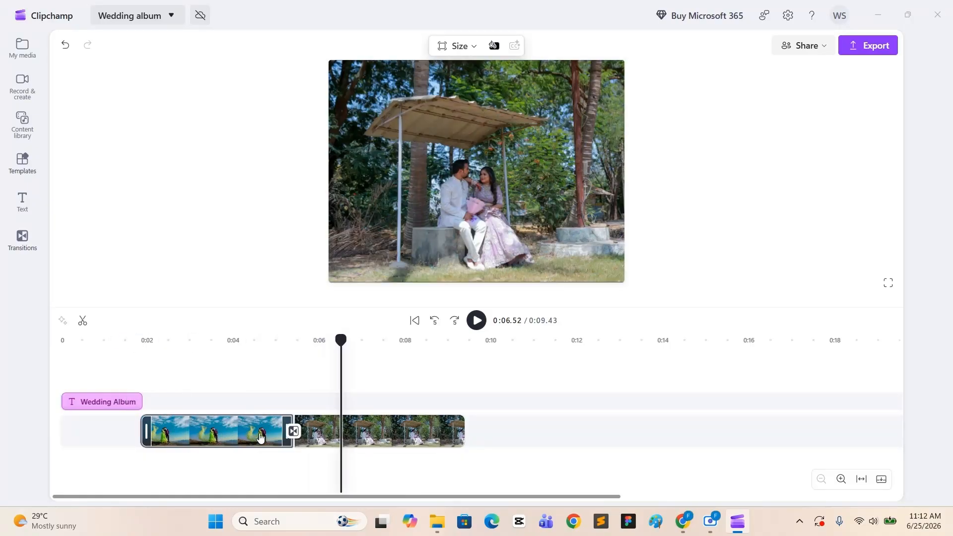
{"action": "left_click", "coordinate": [210, 381]}
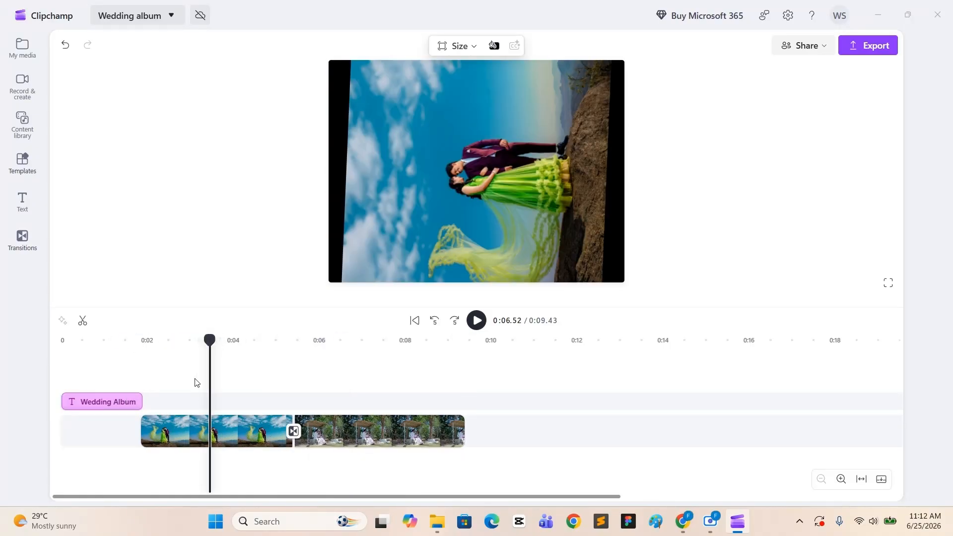
{"action": "left_click", "coordinate": [256, 426]}
{"action": "left_click", "coordinate": [930, 124]}
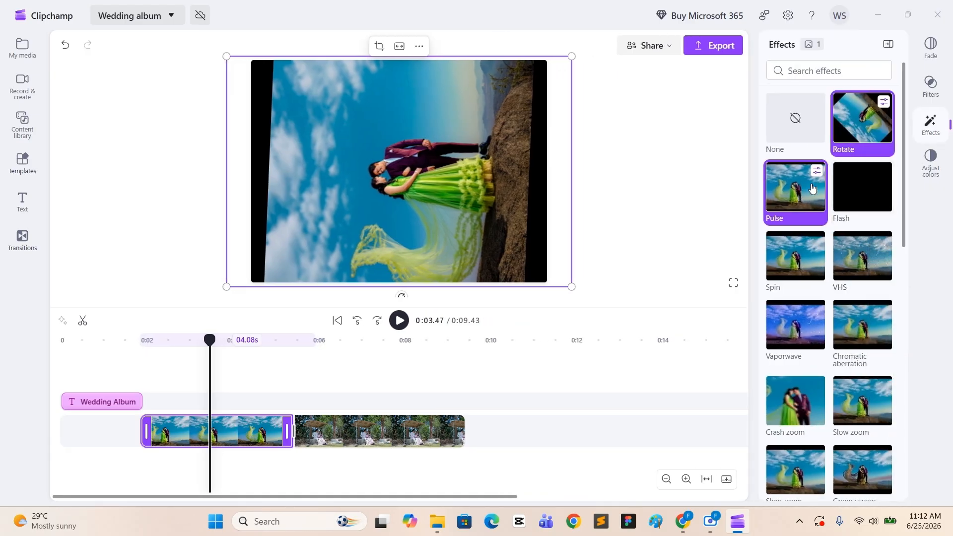
{"action": "left_click", "coordinate": [863, 139]}
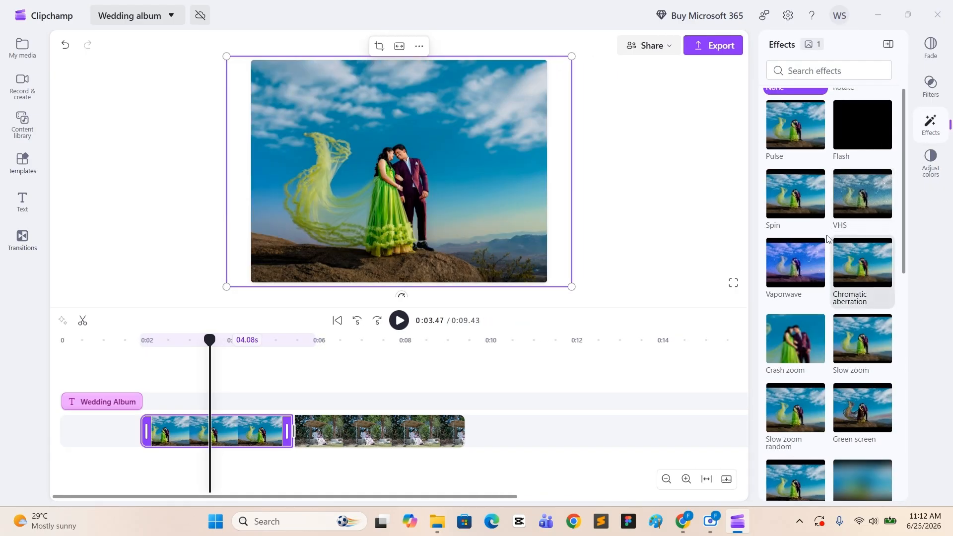
Step: Apply only the Pulse effect to the first photo and play it from about 1.7 s into the second photo
{"action": "left_click", "coordinate": [795, 188]}
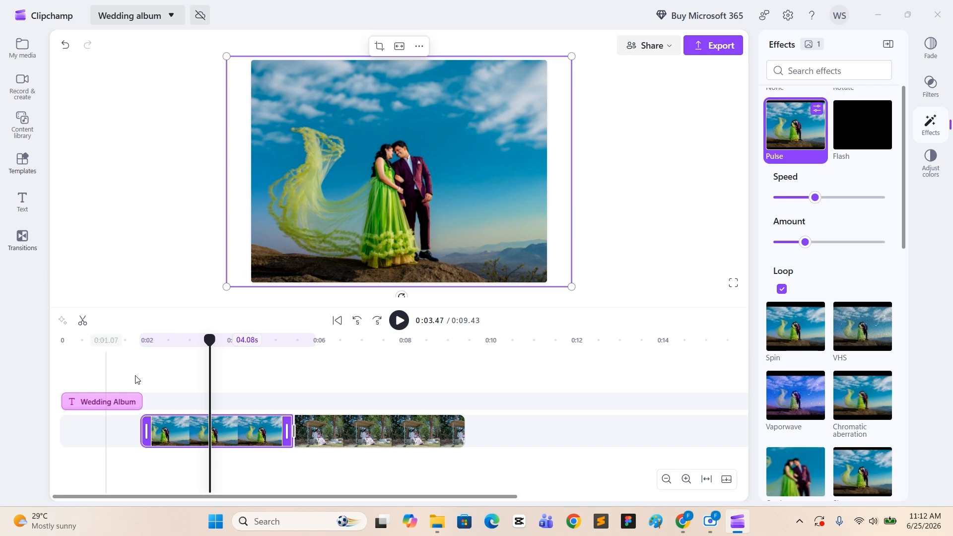
{"action": "left_click_drag", "start_coordinate": [214, 342], "coordinate": [132, 339]}
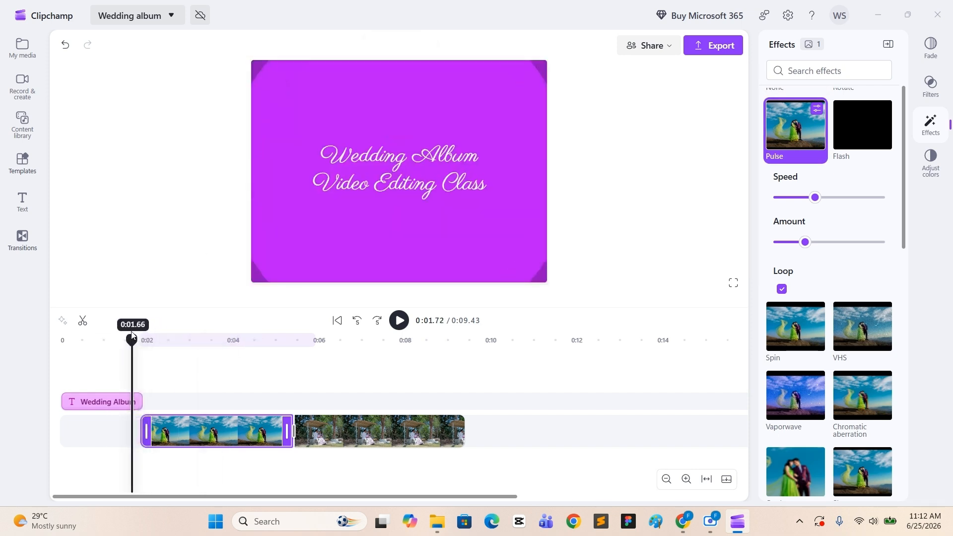
{"action": "key", "text": "space"}
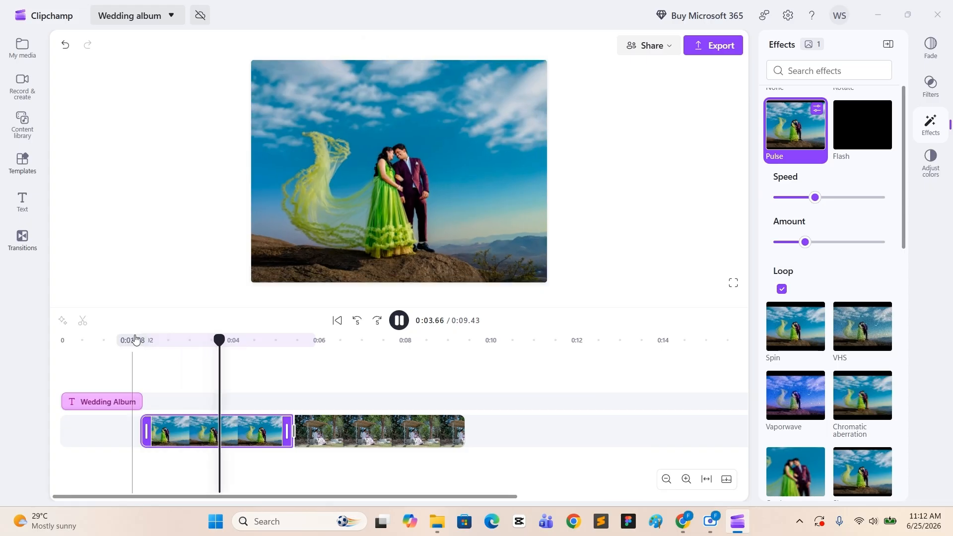
{"action": "key", "text": "space"}
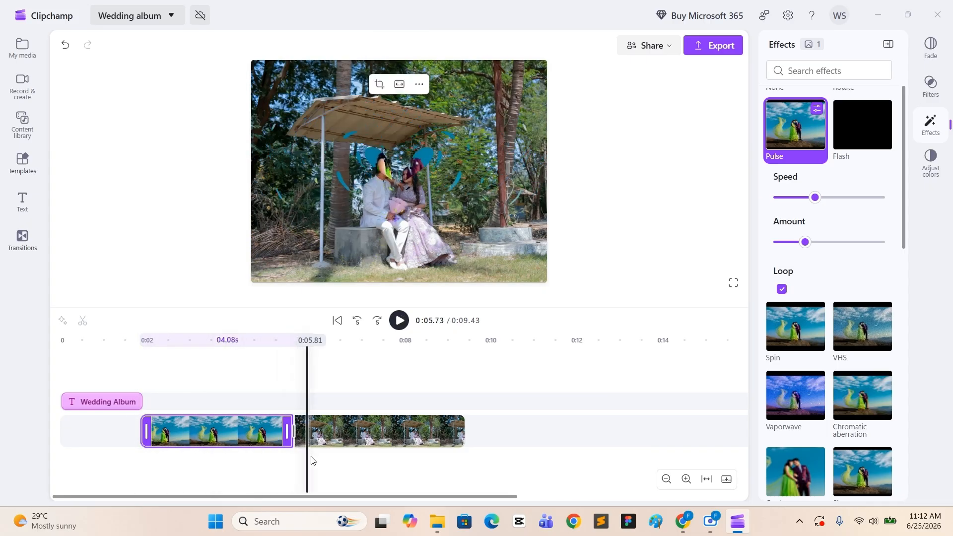
Step: Apply the Kaleidoscope effect to the second photo and play it from about 4.4 s, pausing within the second photo
{"action": "left_click", "coordinate": [364, 436]}
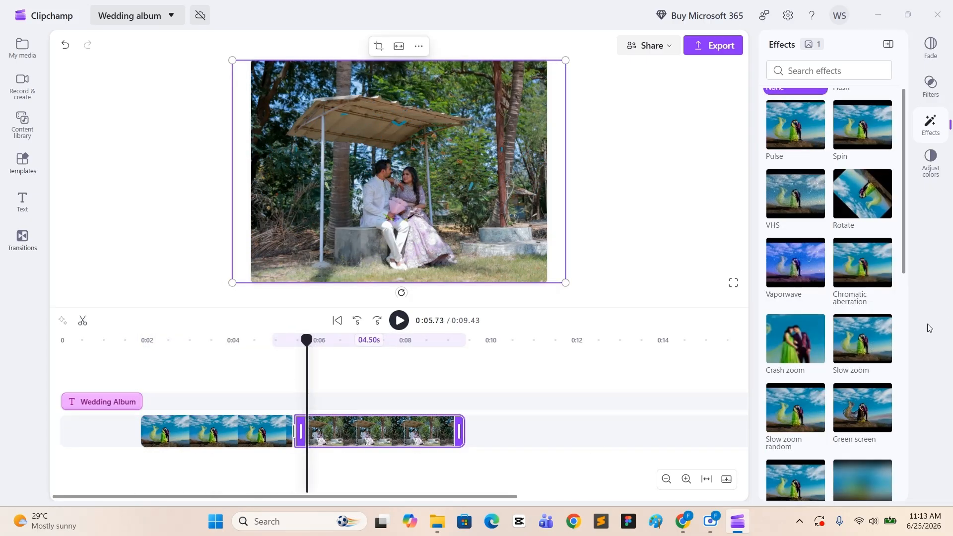
{"action": "scroll", "coordinate": [846, 387], "scroll_direction": "down", "scroll_amount": 5}
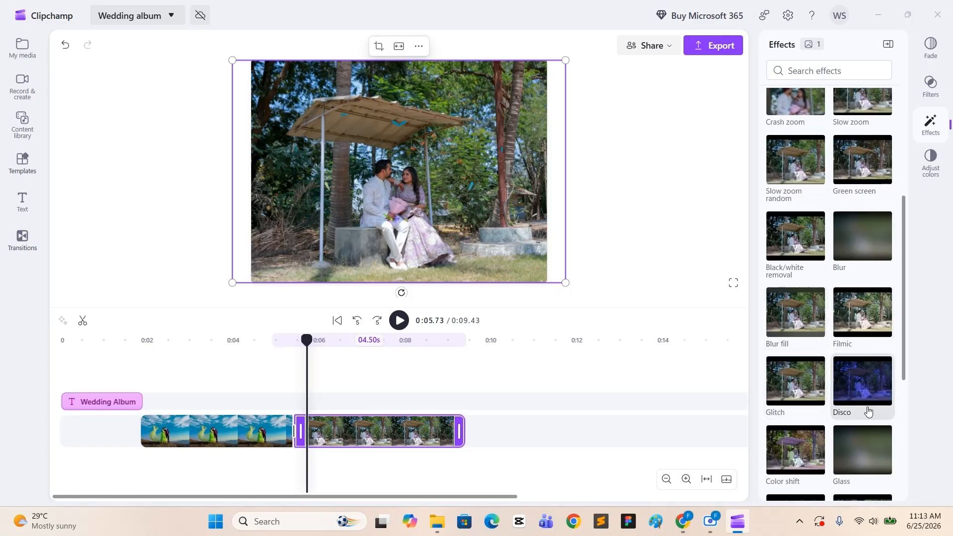
{"action": "scroll", "coordinate": [866, 412], "scroll_direction": "down", "scroll_amount": 4}
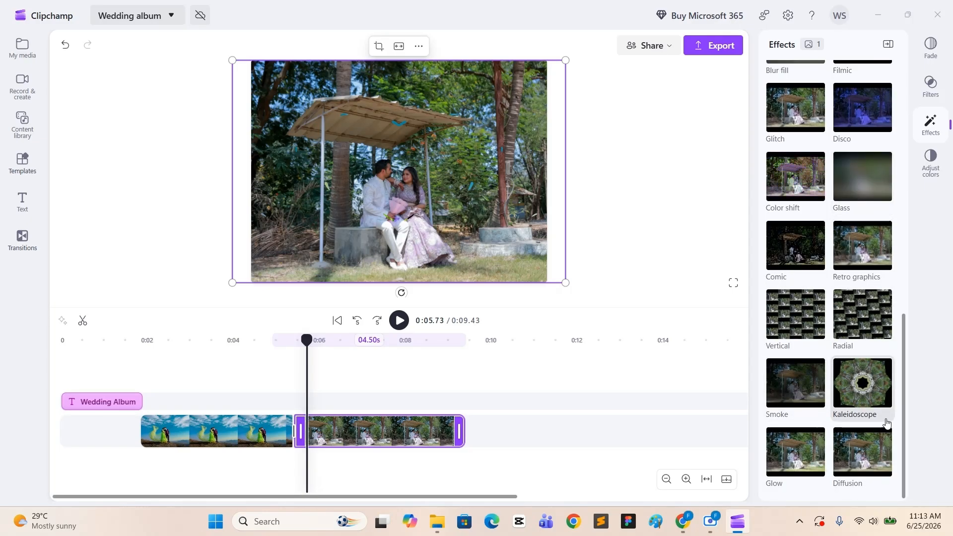
{"action": "left_click", "coordinate": [861, 387]}
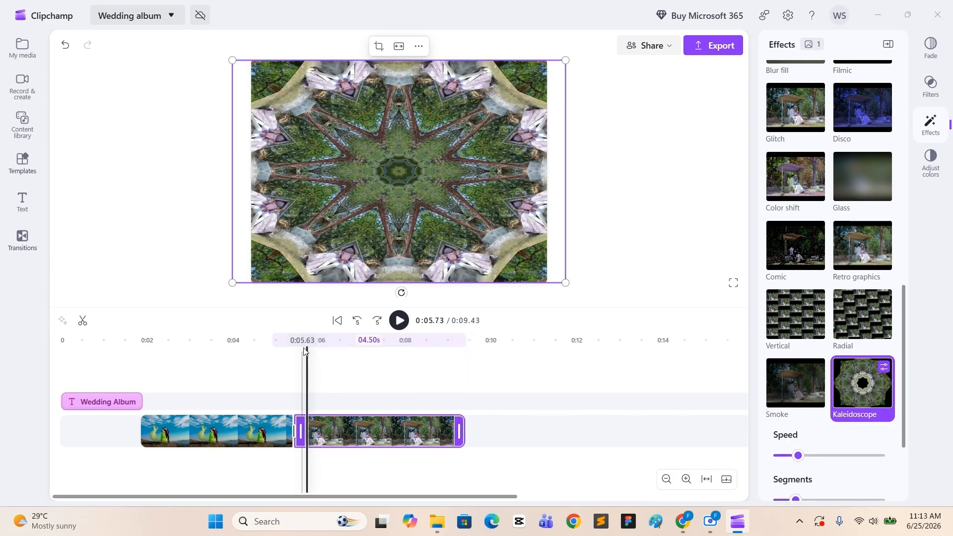
{"action": "left_click_drag", "start_coordinate": [309, 346], "coordinate": [252, 346]}
{"action": "key", "text": "space"}
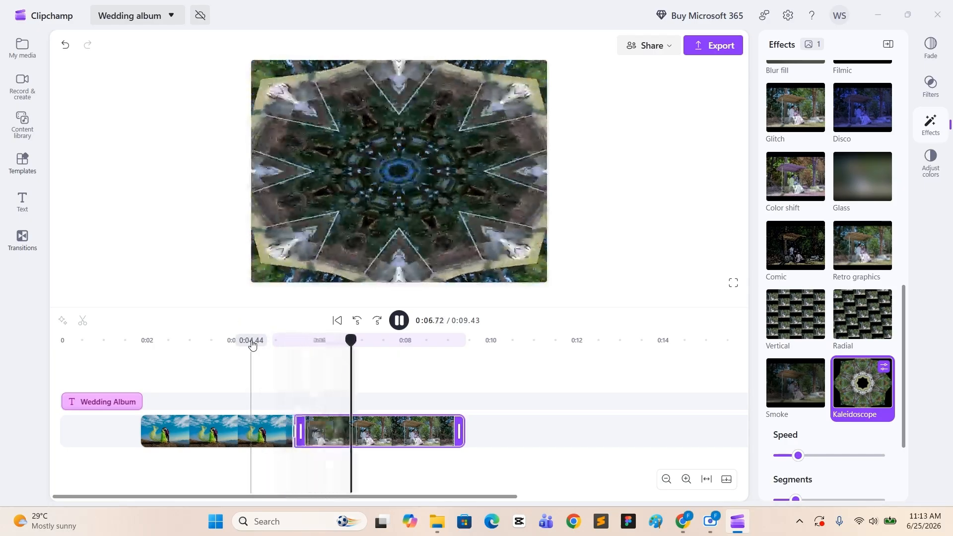
{"action": "key", "text": "space"}
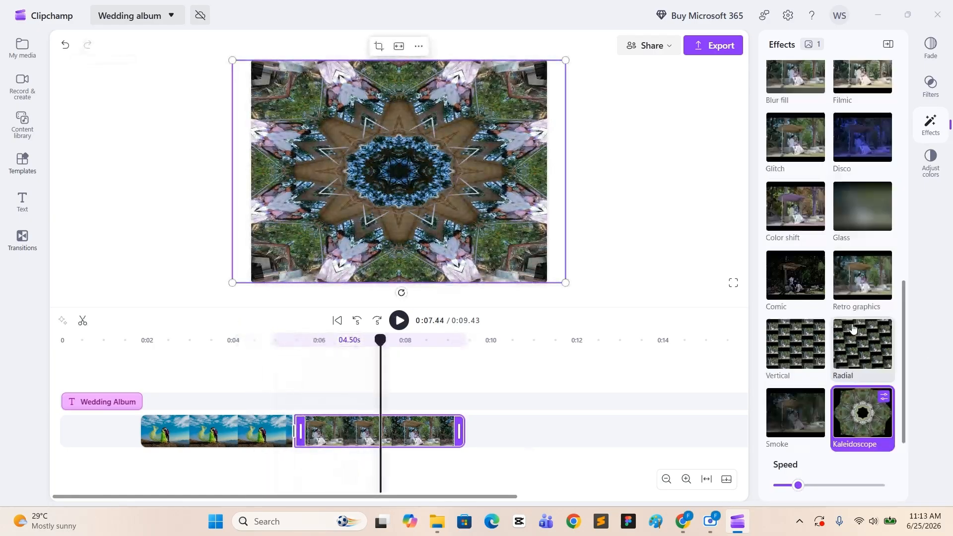
Step: Apply the Rotate effect to the second photo and remove its Kaleidoscope effect
{"action": "scroll", "coordinate": [889, 377], "scroll_direction": "up", "scroll_amount": 10}
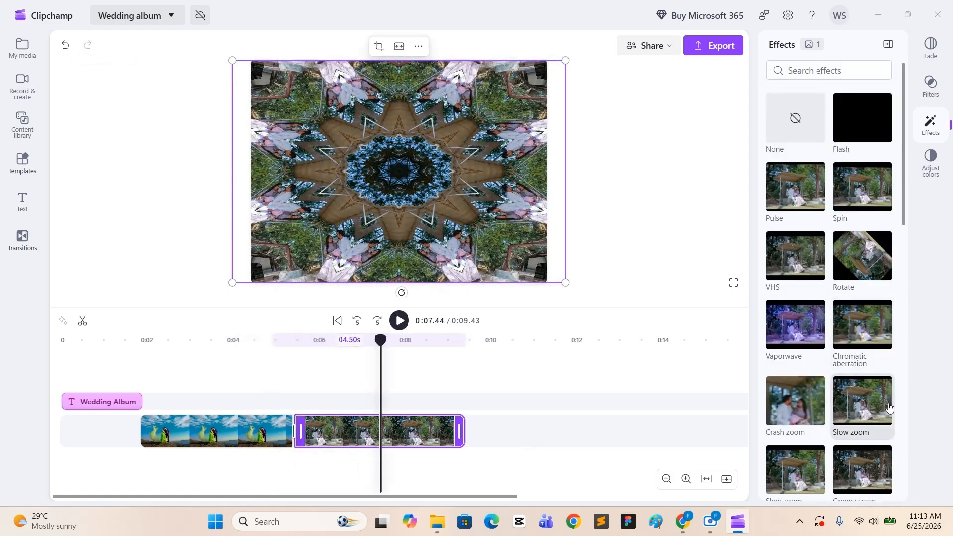
{"action": "left_click", "coordinate": [862, 255]}
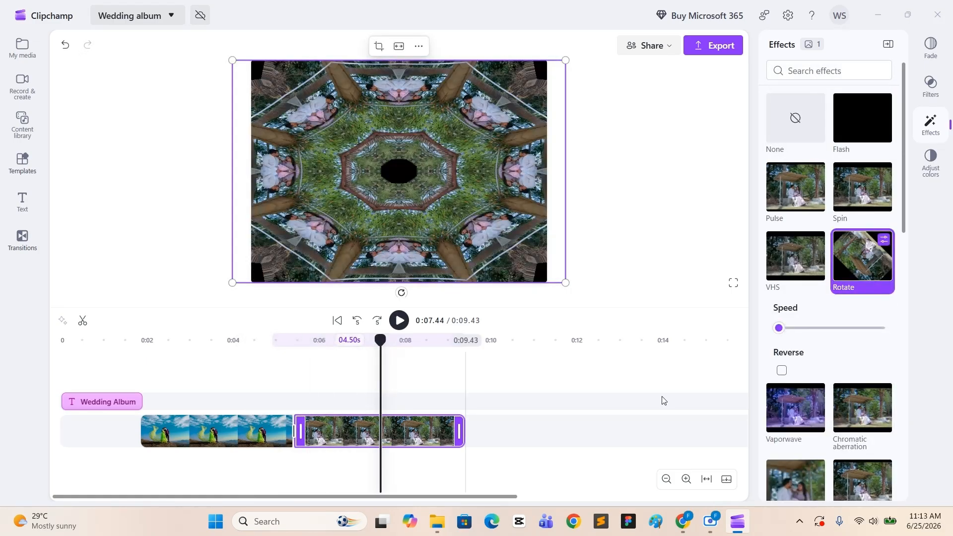
{"action": "scroll", "coordinate": [854, 430], "scroll_direction": "down", "scroll_amount": 10}
{"action": "scroll", "coordinate": [863, 447], "scroll_direction": "down", "scroll_amount": 5}
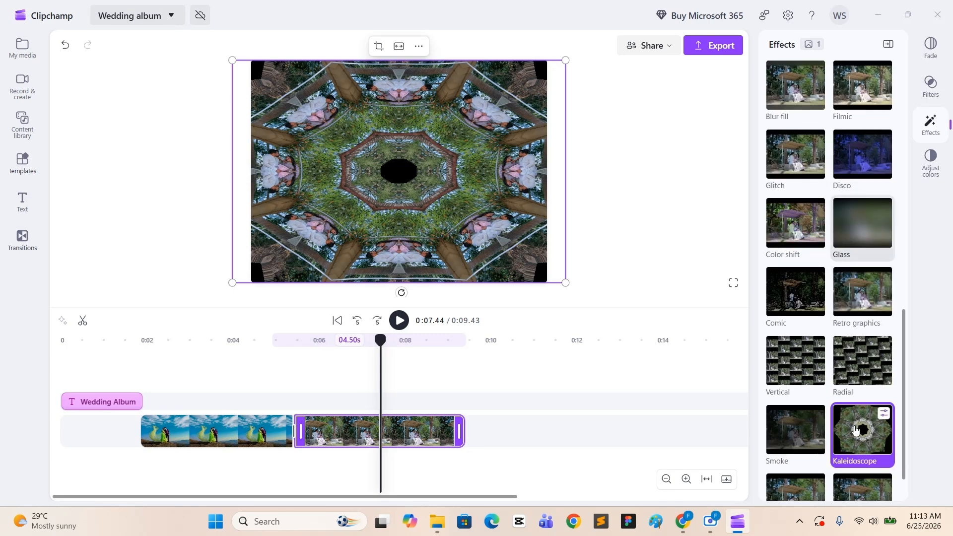
{"action": "left_click", "coordinate": [866, 457]}
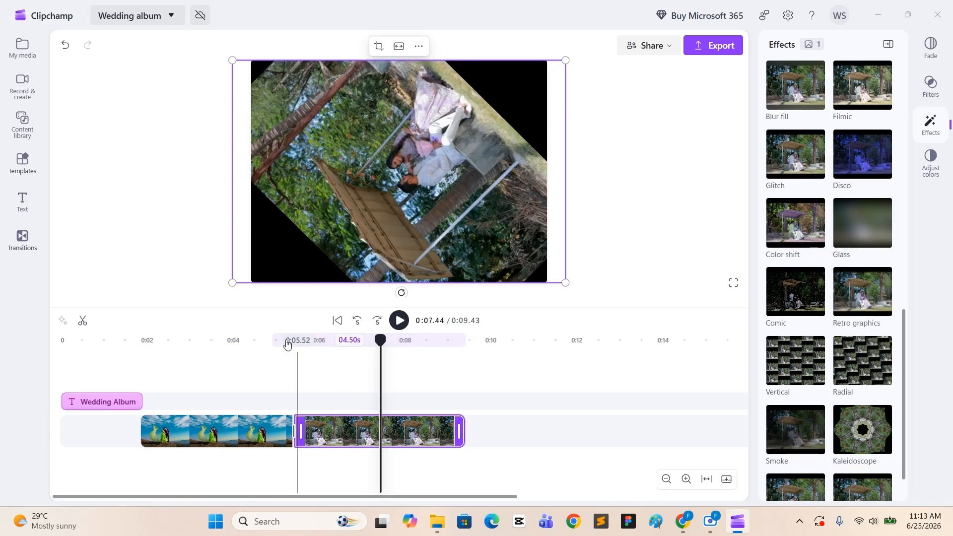
Step: Play the video from the start at 0:00 through the first photo, pausing near the end of the second photo
{"action": "left_click", "coordinate": [145, 342]}
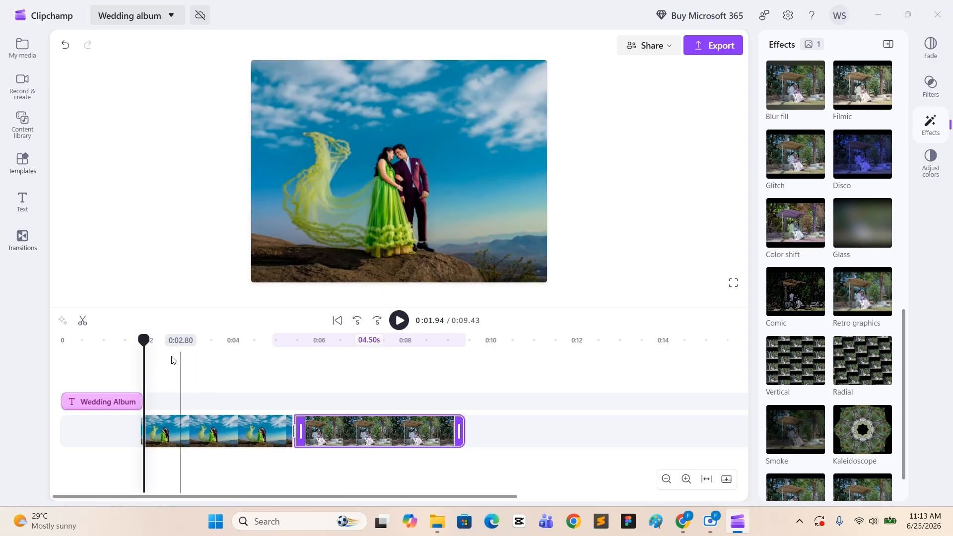
{"action": "left_click_drag", "start_coordinate": [144, 340], "coordinate": [49, 352]}
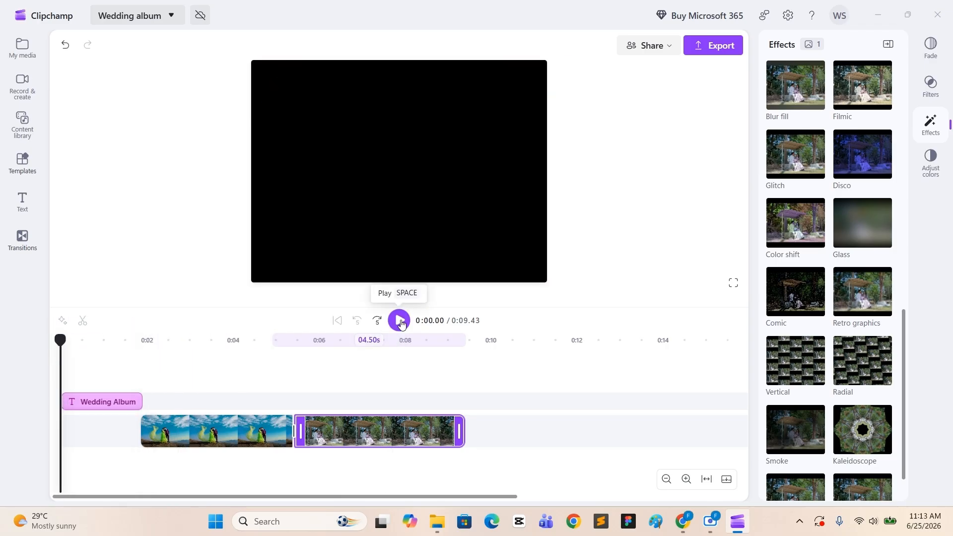
{"action": "left_click", "coordinate": [399, 320]}
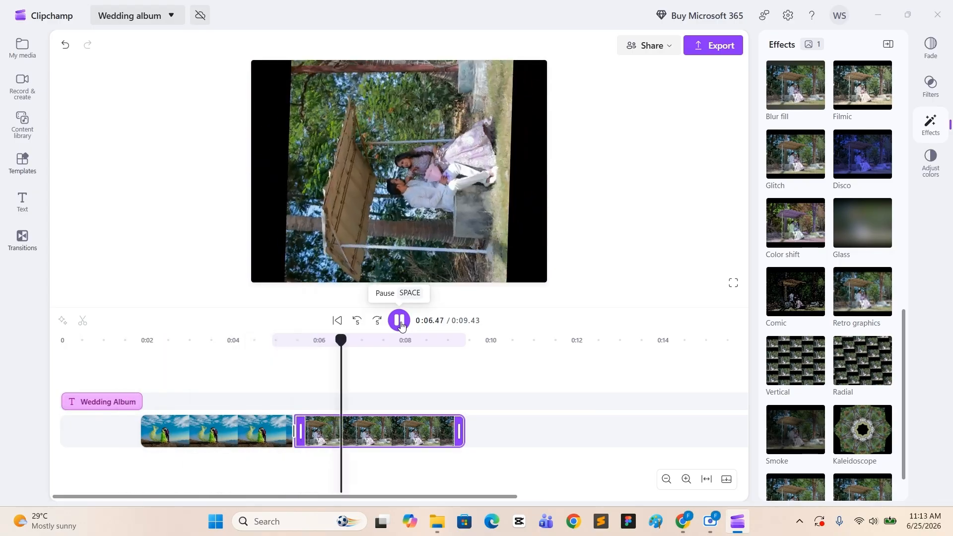
{"action": "left_click", "coordinate": [400, 321]}
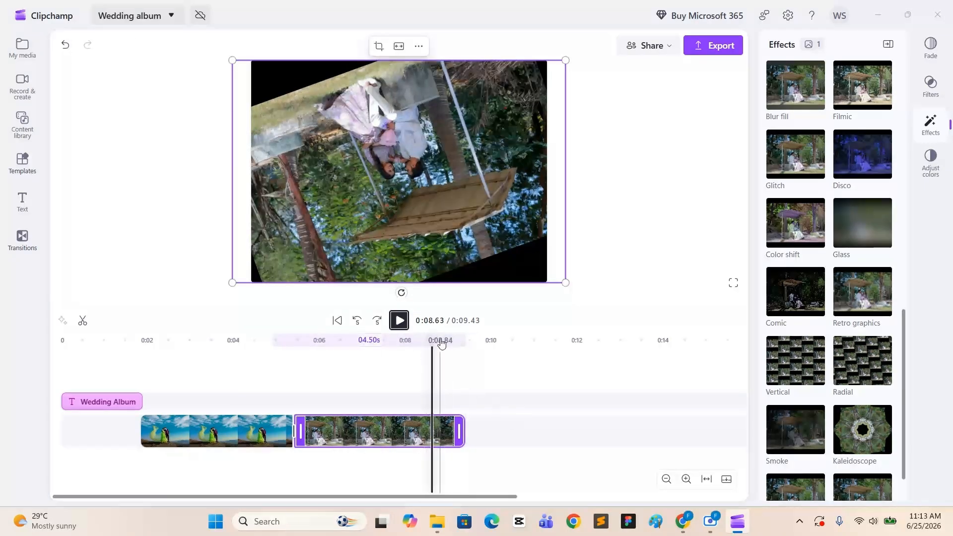
Step: Place the playhead at 9.32 s near the second photo's end and add image1 (5).jpg to the timeline
{"action": "left_click_drag", "start_coordinate": [433, 340], "coordinate": [450, 351]}
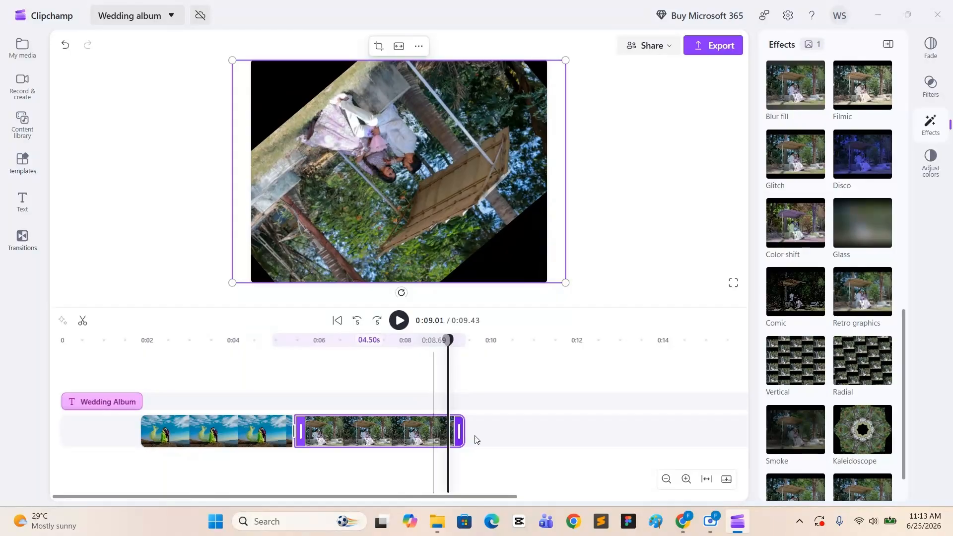
{"action": "left_click", "coordinate": [16, 56]}
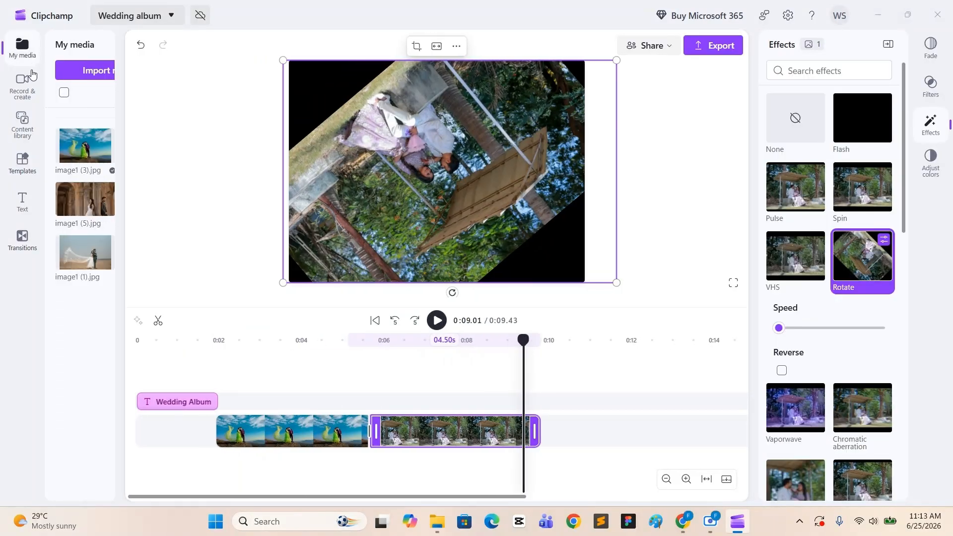
{"action": "mouse_move", "coordinate": [603, 340]}
{"action": "left_mouse_down"}
{"action": "mouse_move", "coordinate": [627, 349]}
{"action": "mouse_move", "coordinate": [616, 350]}
{"action": "left_mouse_up"}
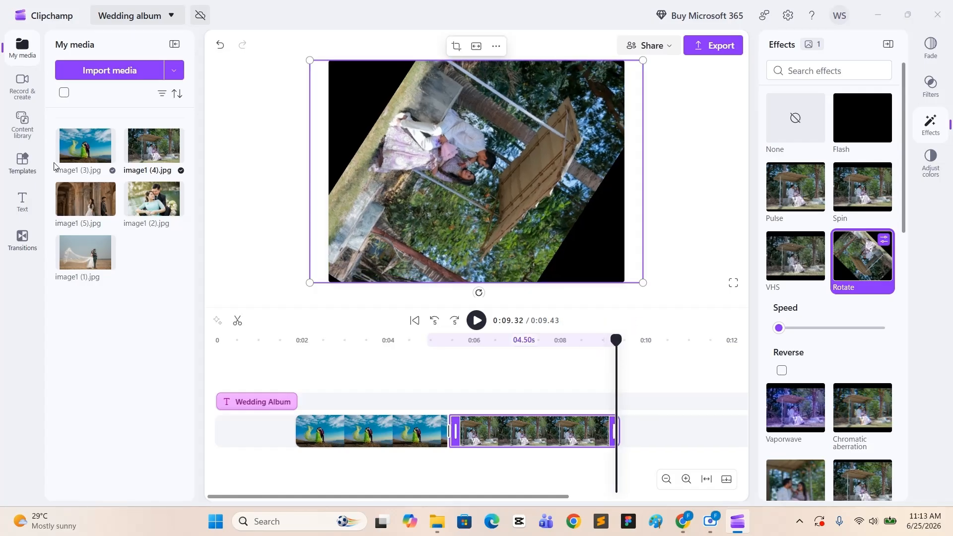
{"action": "left_click", "coordinate": [105, 207]}
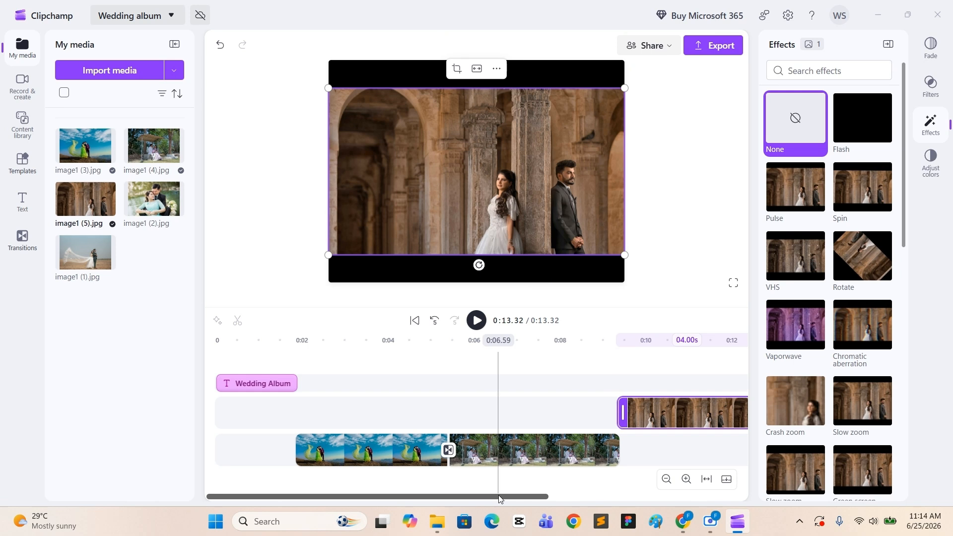
Step: With the playhead at 9.84 s, enlarge the image1 (5).jpg photo to cover the black bands and fill the video frame
{"action": "left_click_drag", "start_coordinate": [500, 496], "coordinate": [579, 497]}
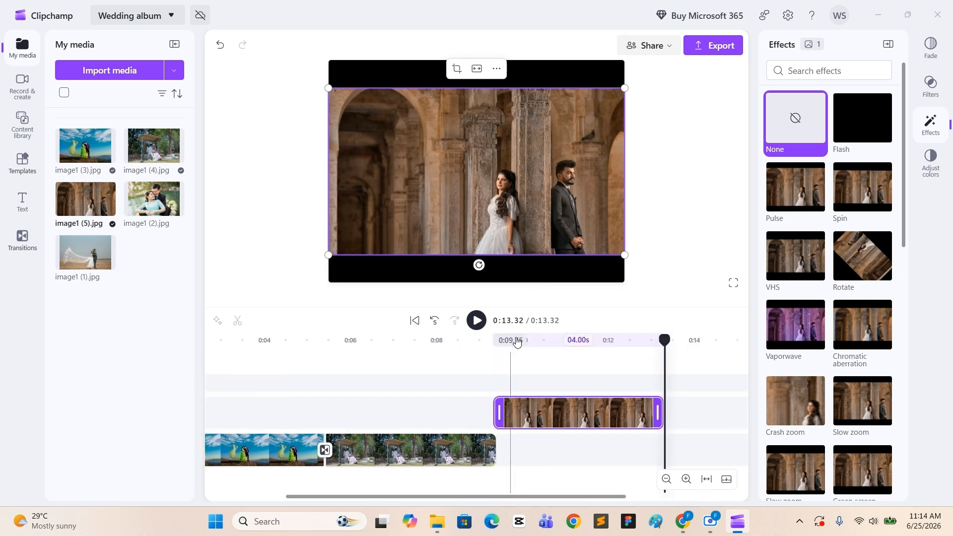
{"action": "left_click", "coordinate": [634, 227]}
{"action": "left_click", "coordinate": [545, 212]}
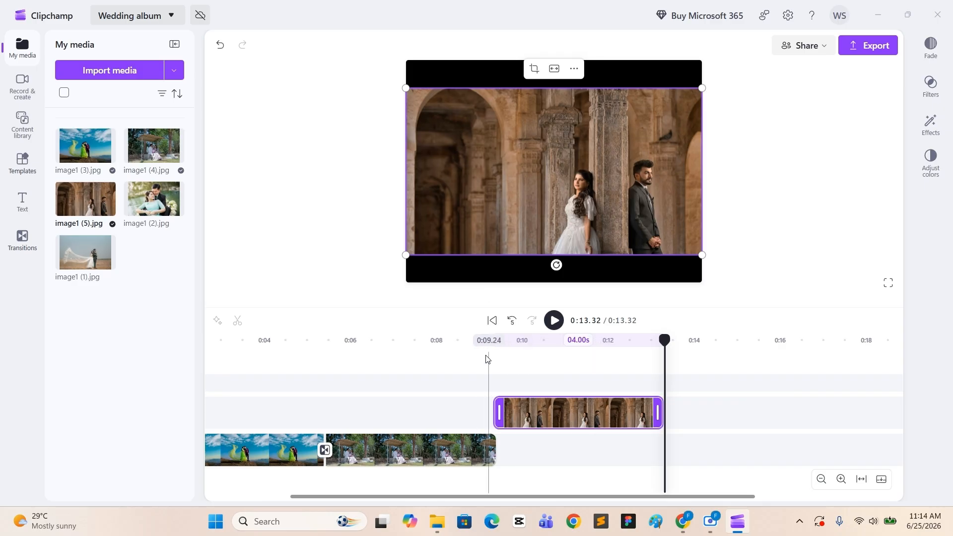
{"action": "left_click", "coordinate": [515, 346]}
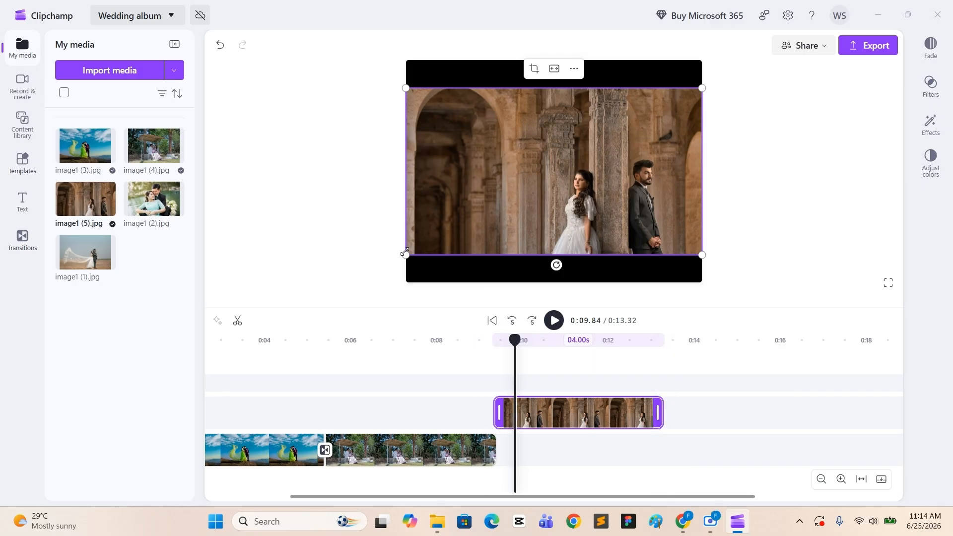
{"action": "left_click_drag", "start_coordinate": [405, 255], "coordinate": [364, 295]}
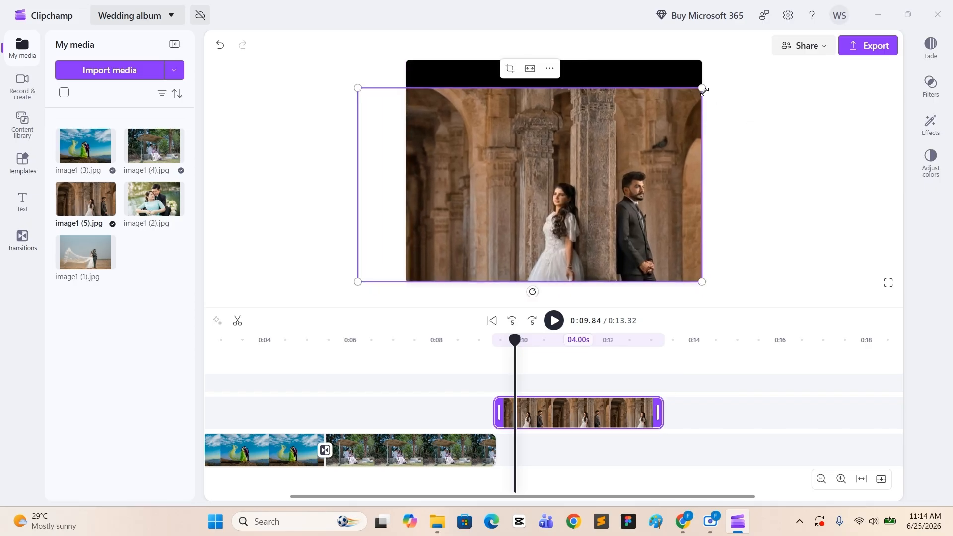
{"action": "left_click_drag", "start_coordinate": [701, 88], "coordinate": [748, 52]}
{"action": "left_click", "coordinate": [624, 117]}
{"action": "left_click_drag", "start_coordinate": [655, 164], "coordinate": [599, 168]}
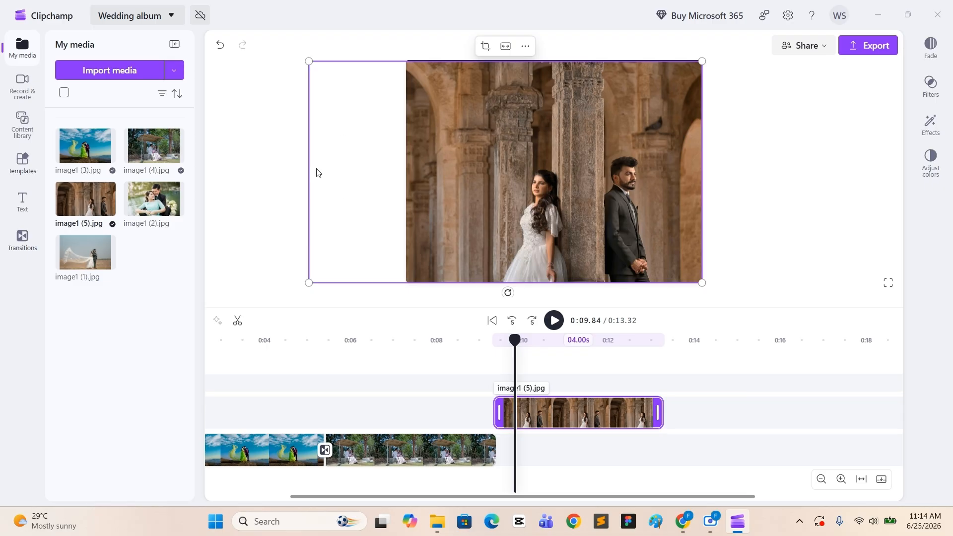
{"action": "left_click", "coordinate": [280, 167]}
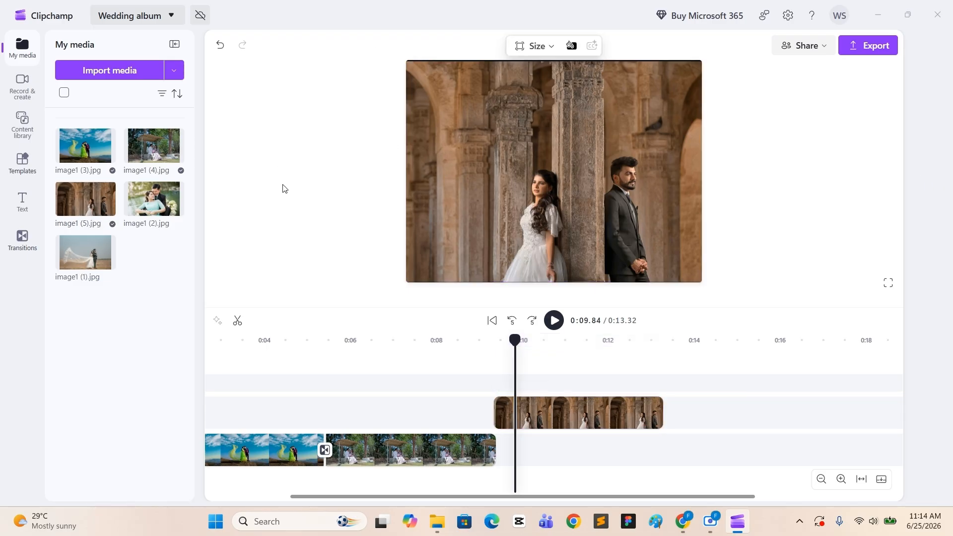
{"action": "left_click", "coordinate": [571, 173]}
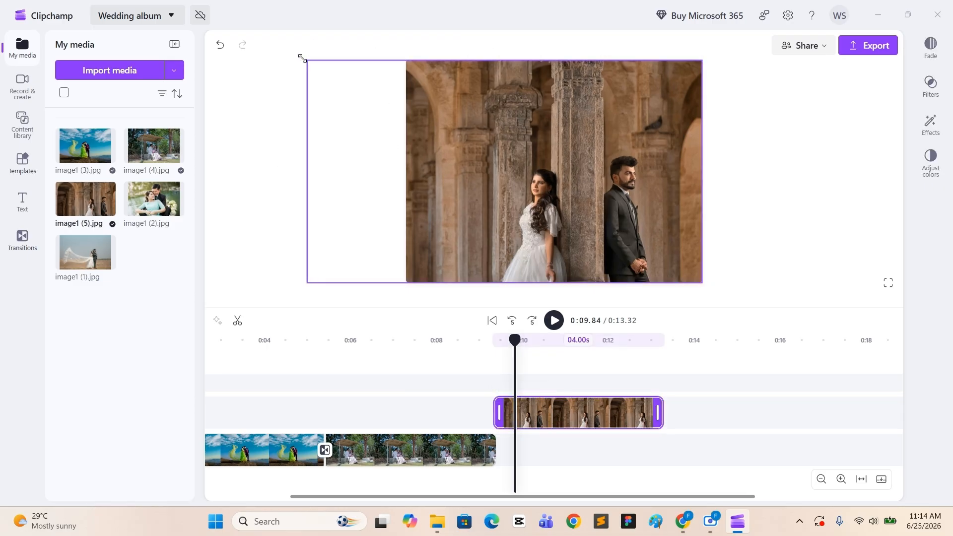
{"action": "left_click", "coordinate": [765, 189]}
Step: Move the image1 (5).jpg clip directly behind the second photo on the same track and add a Cube transition between them
{"action": "left_click", "coordinate": [545, 415]}
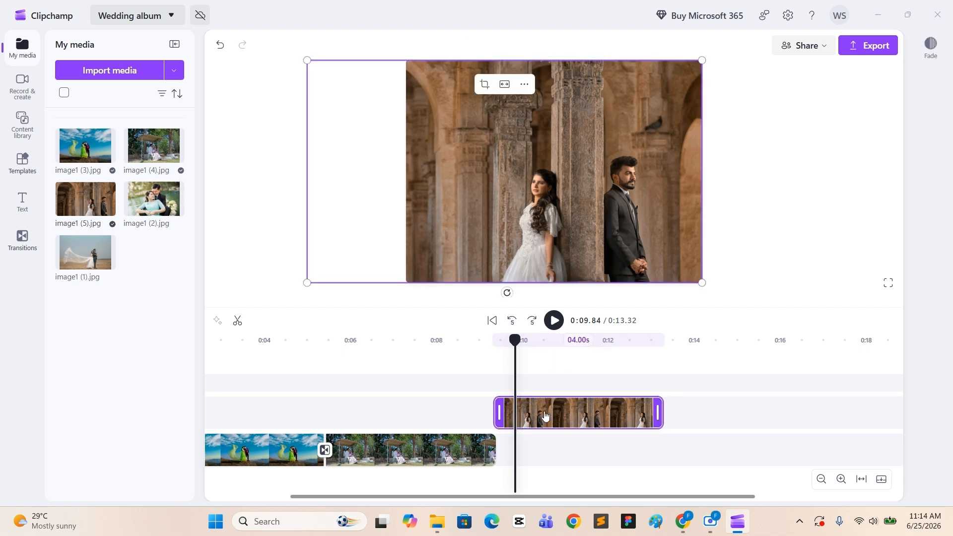
{"action": "left_click_drag", "start_coordinate": [559, 417], "coordinate": [561, 441]}
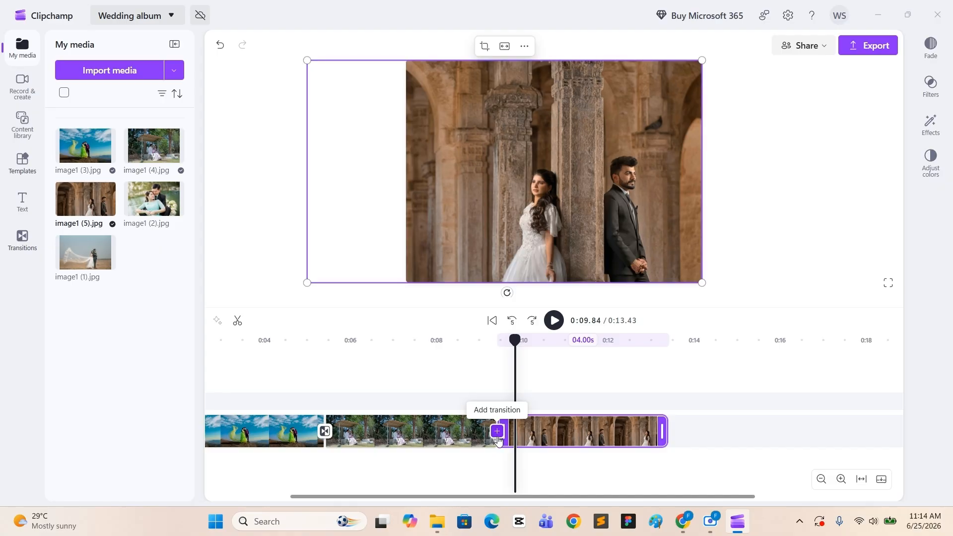
{"action": "left_click", "coordinate": [498, 432]}
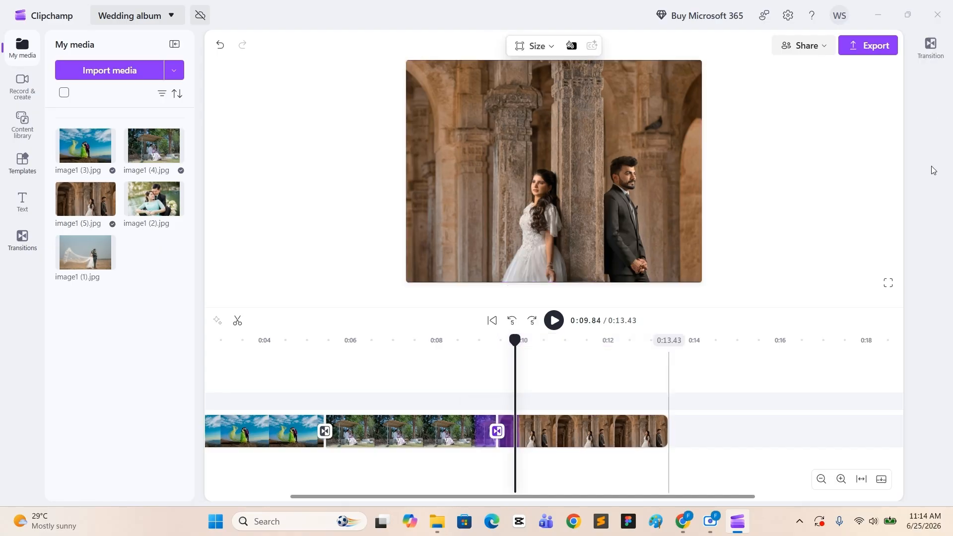
{"action": "left_click", "coordinate": [932, 73]}
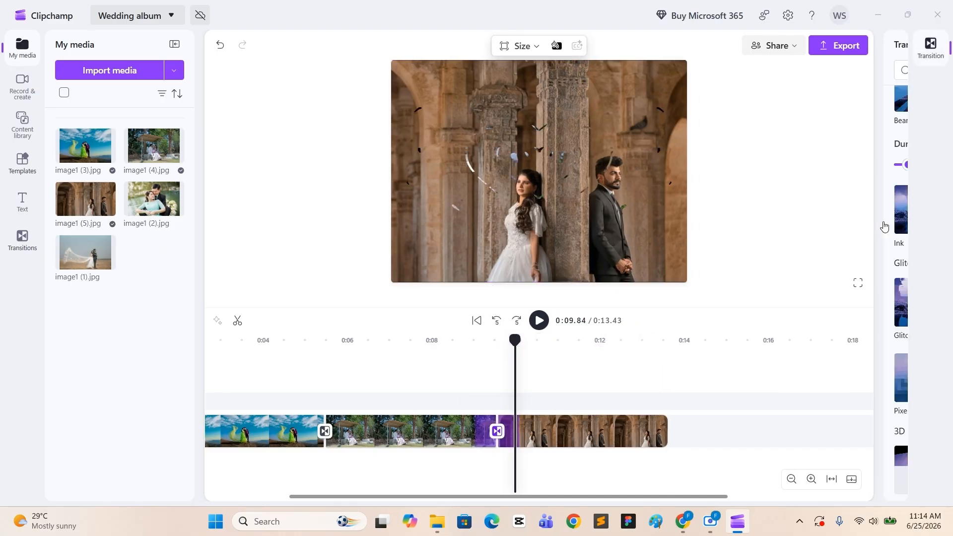
{"action": "scroll", "coordinate": [849, 352], "scroll_direction": "down", "scroll_amount": 4}
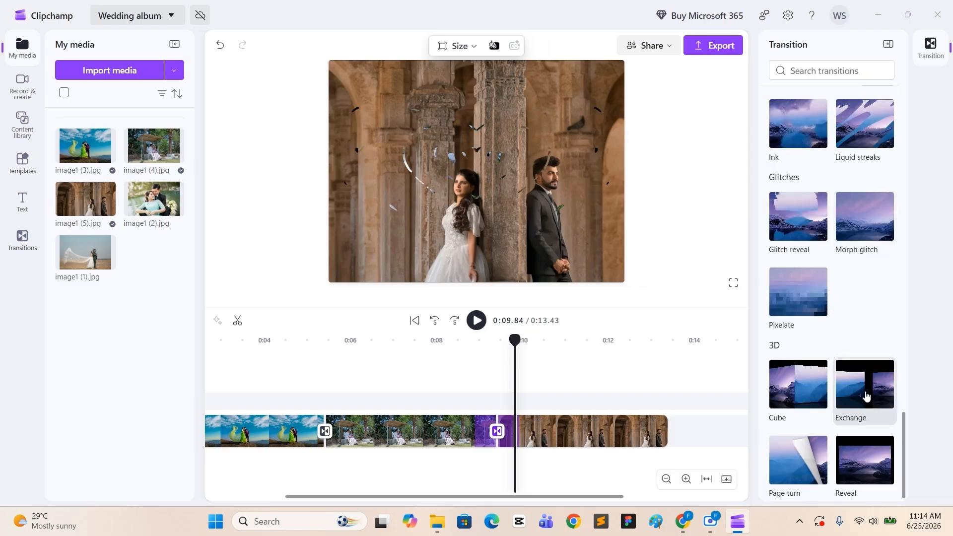
{"action": "left_click", "coordinate": [789, 404]}
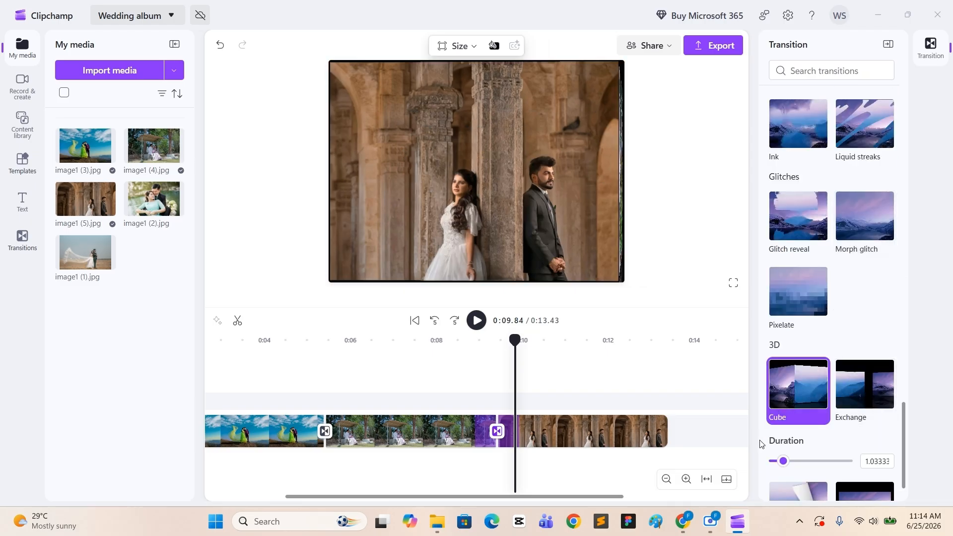
Step: Play the Cube transition from 8.71 s and pause within the third photo
{"action": "left_click", "coordinate": [466, 366]}
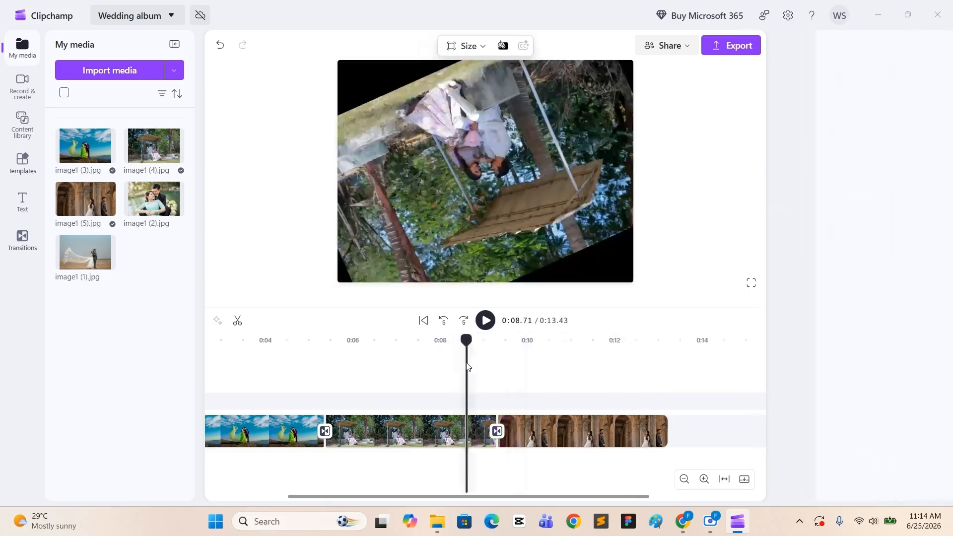
{"action": "key", "text": "space"}
{"action": "key", "text": "space"}
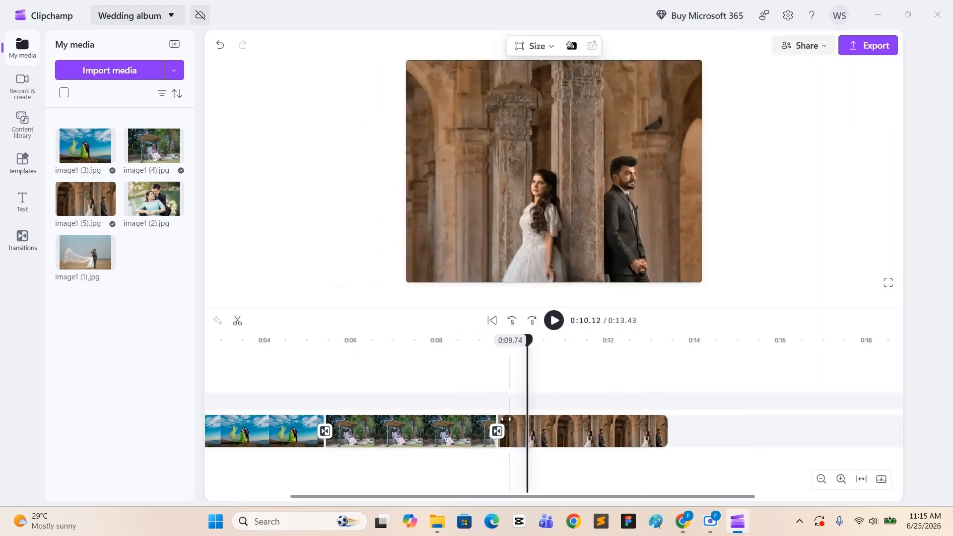
Step: Apply the Slow zoom effect to the third photo and play from about 7.94 s through the transition into it
{"action": "left_click", "coordinate": [592, 432]}
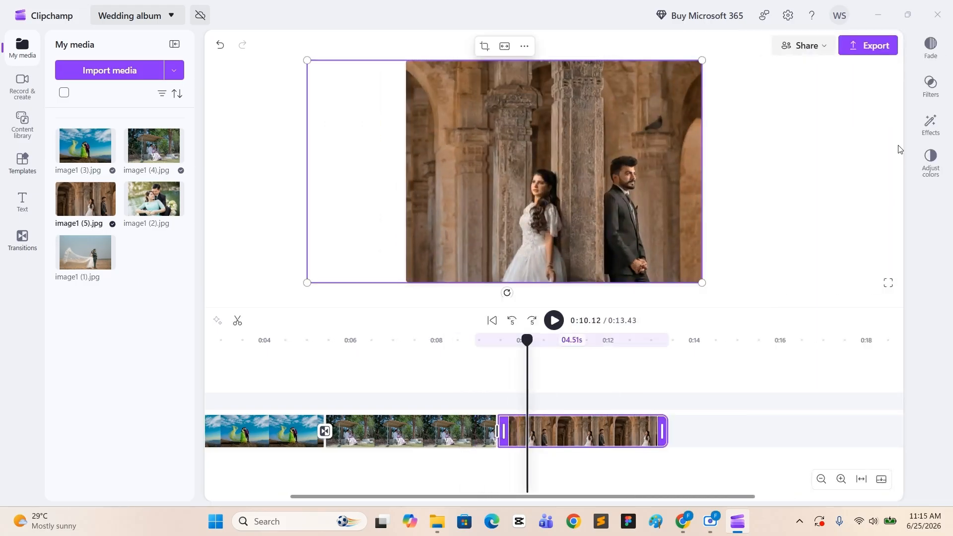
{"action": "left_click", "coordinate": [930, 122]}
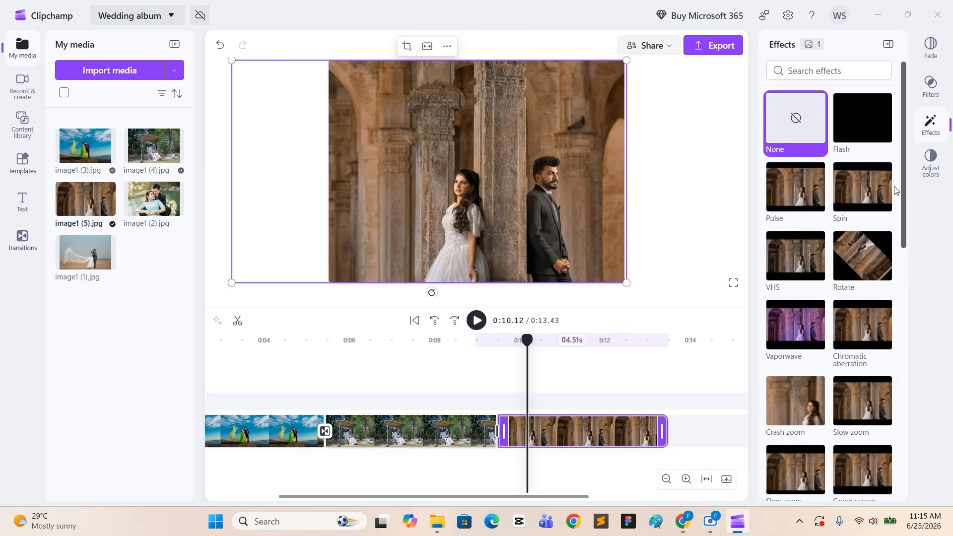
{"action": "scroll", "coordinate": [843, 358], "scroll_direction": "down", "scroll_amount": 10}
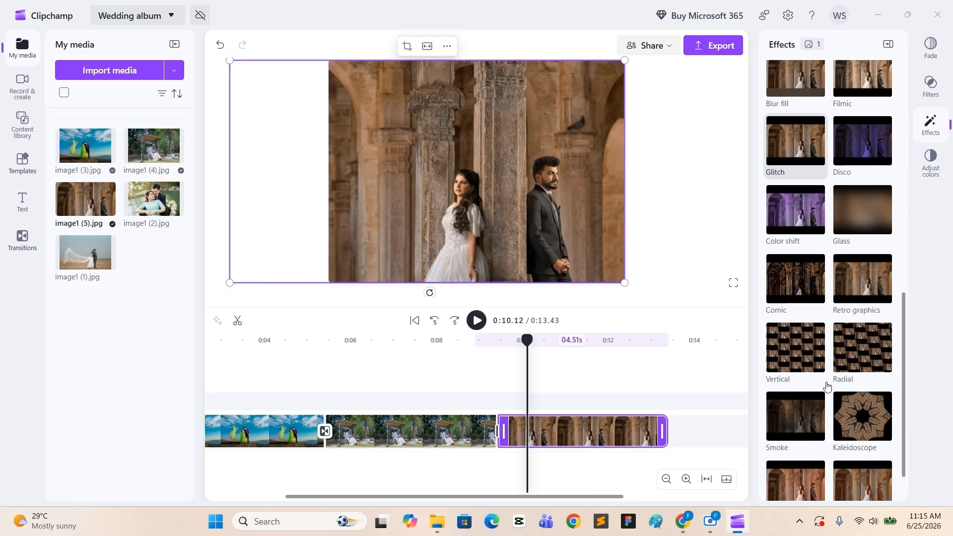
{"action": "scroll", "coordinate": [827, 385], "scroll_direction": "down", "scroll_amount": 1}
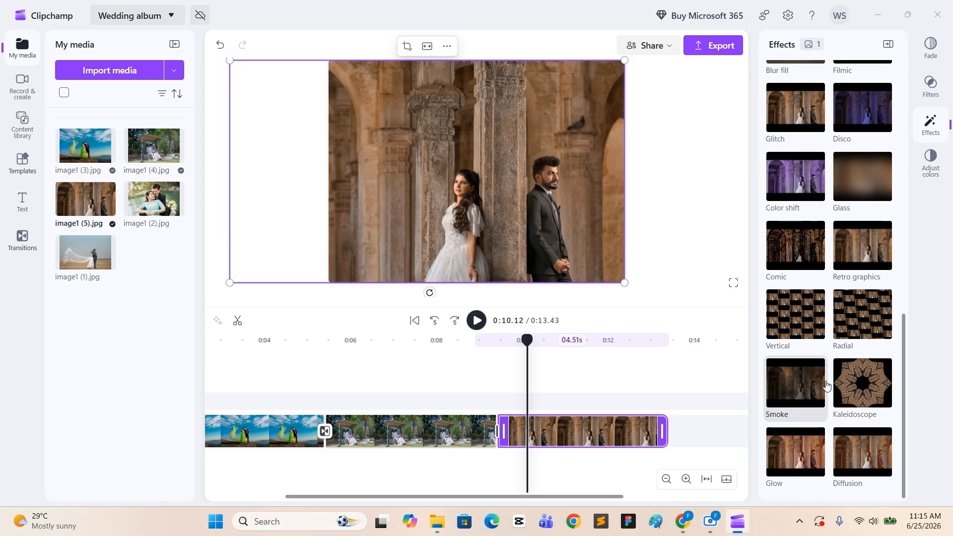
{"action": "scroll", "coordinate": [827, 385], "scroll_direction": "up", "scroll_amount": 4}
{"action": "scroll", "coordinate": [836, 364], "scroll_direction": "up", "scroll_amount": 5}
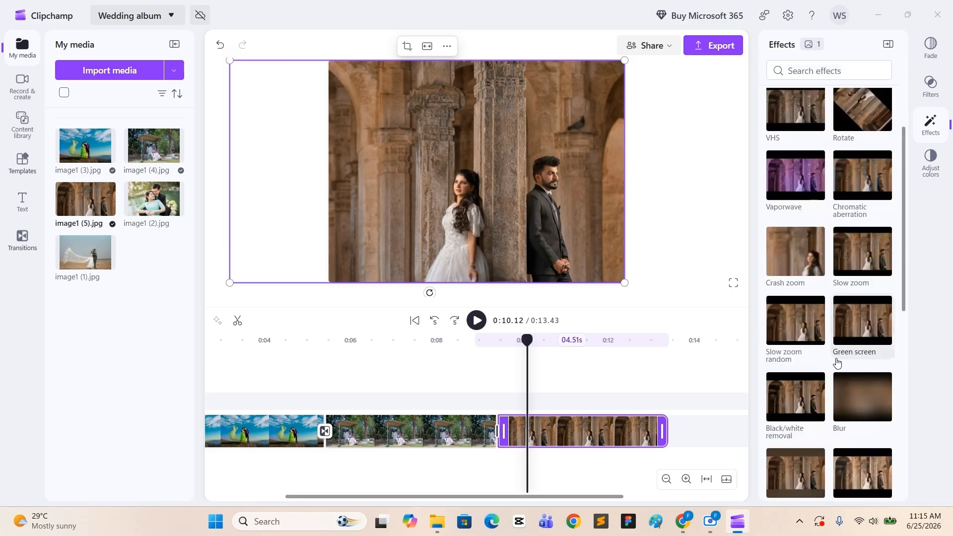
{"action": "left_click", "coordinate": [862, 250]}
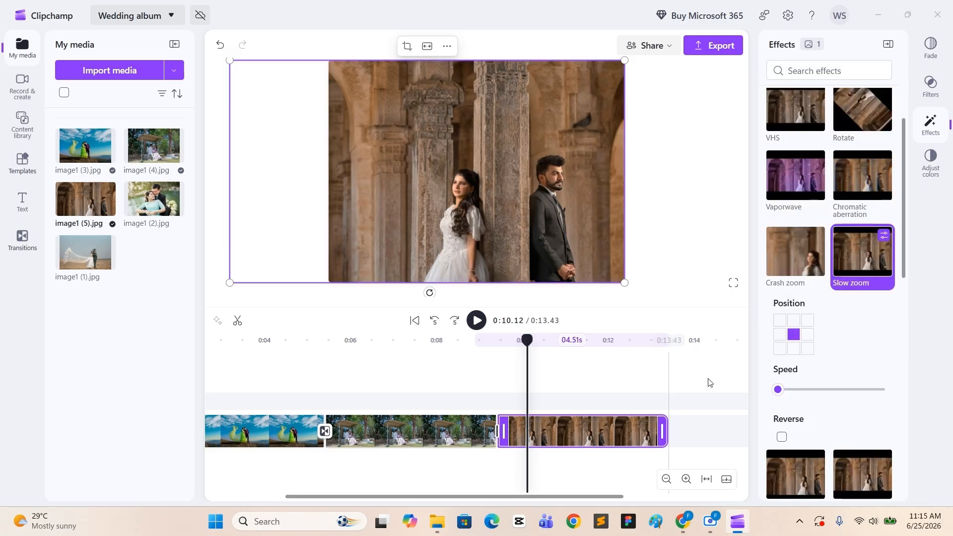
{"action": "left_click", "coordinate": [461, 342]}
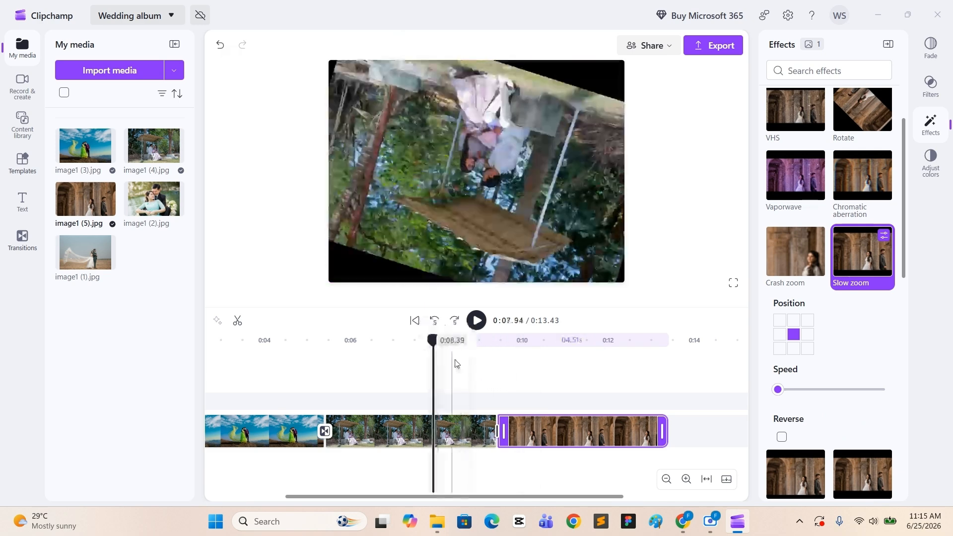
{"action": "key", "text": "space"}
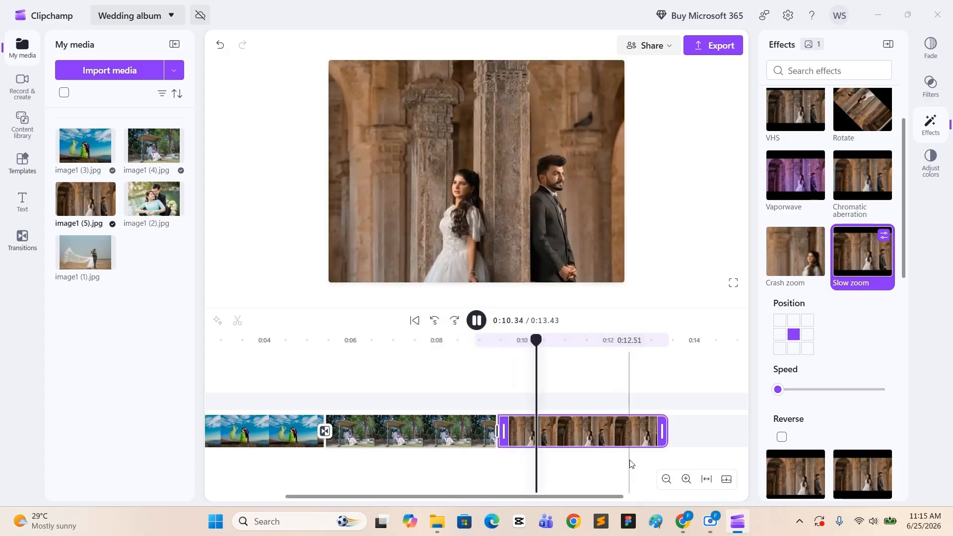
Step: Replay the Slow zoom effect on the third photo from near its start and pause before the clip ends
{"action": "key", "text": "space"}
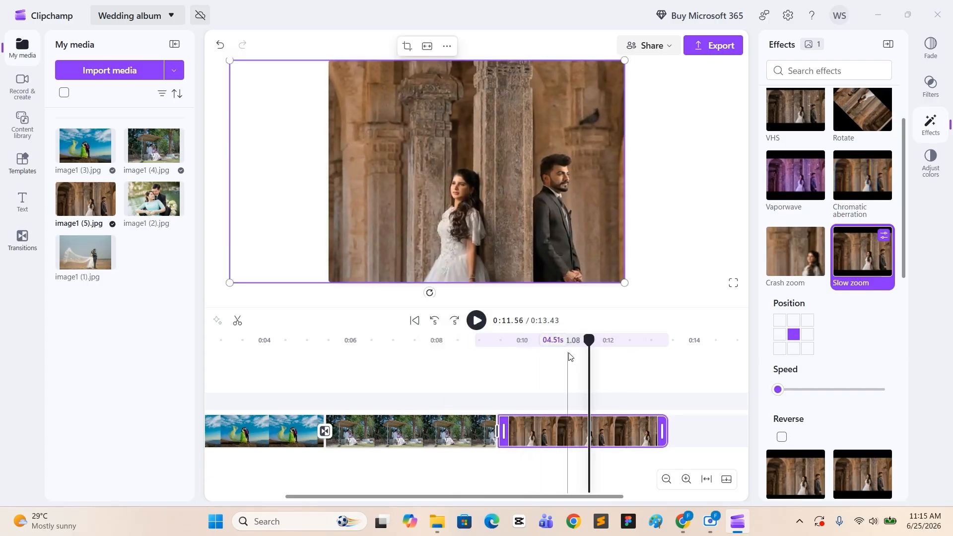
{"action": "left_click", "coordinate": [512, 342]}
{"action": "key", "text": "space"}
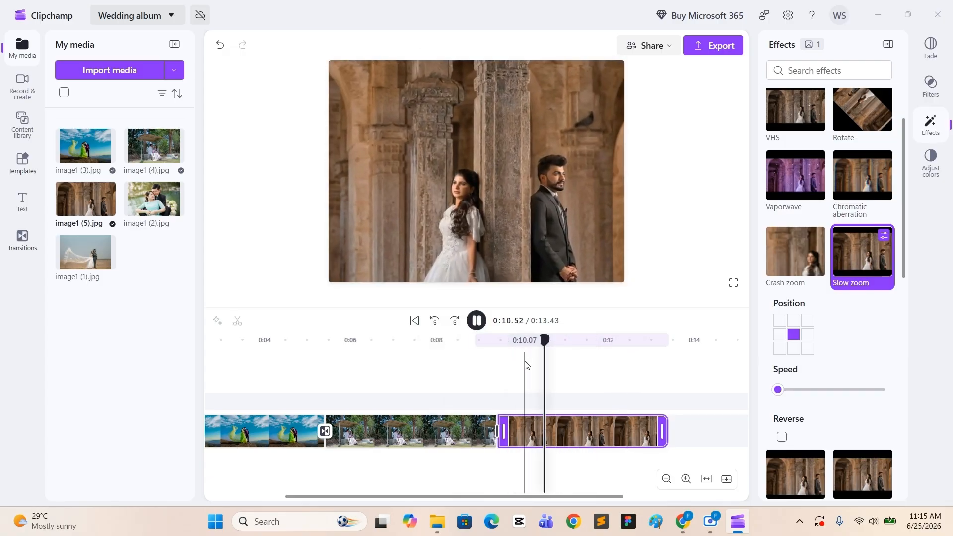
{"action": "key", "text": "space"}
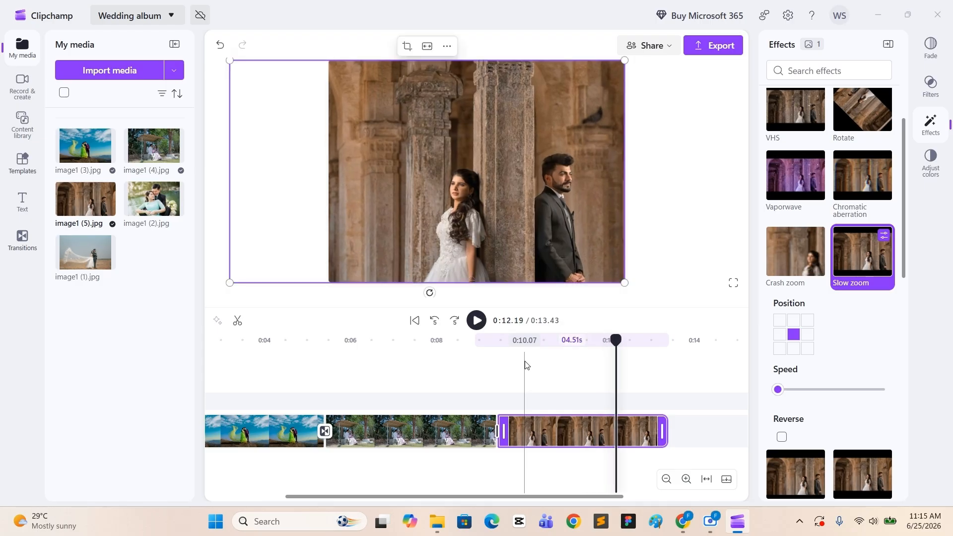
Step: Collapse the effects options and the media library, and deselect the third photo's clip
{"action": "left_click", "coordinate": [936, 127]}
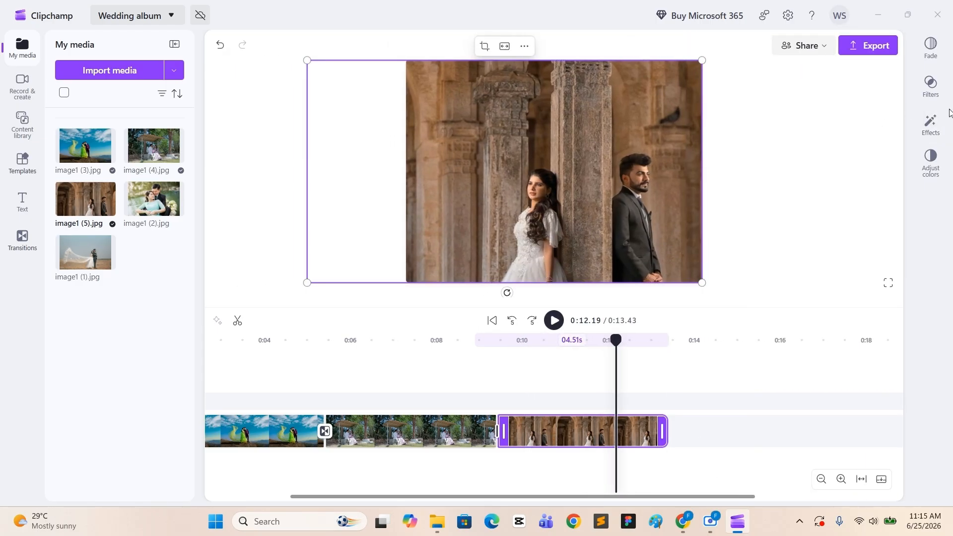
{"action": "left_click", "coordinate": [22, 53]}
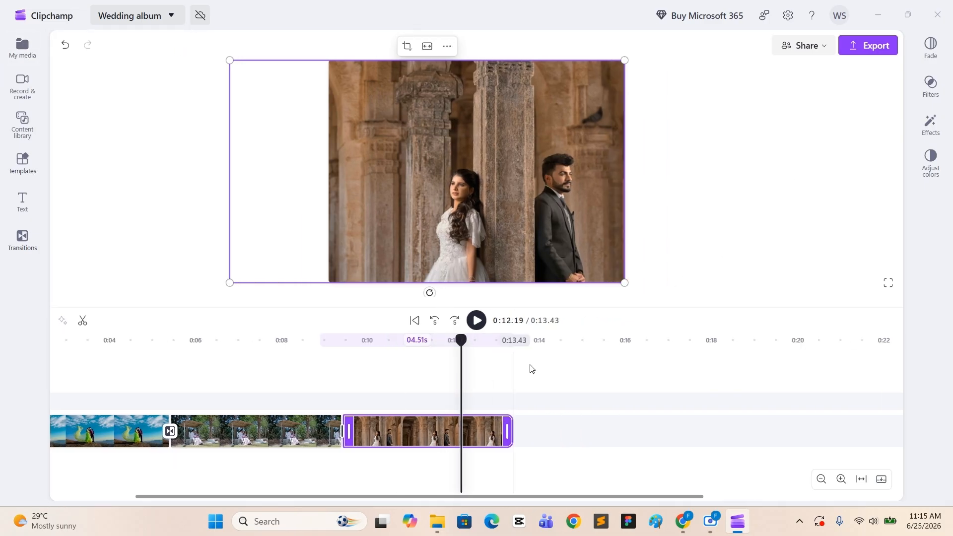
{"action": "left_click", "coordinate": [792, 132]}
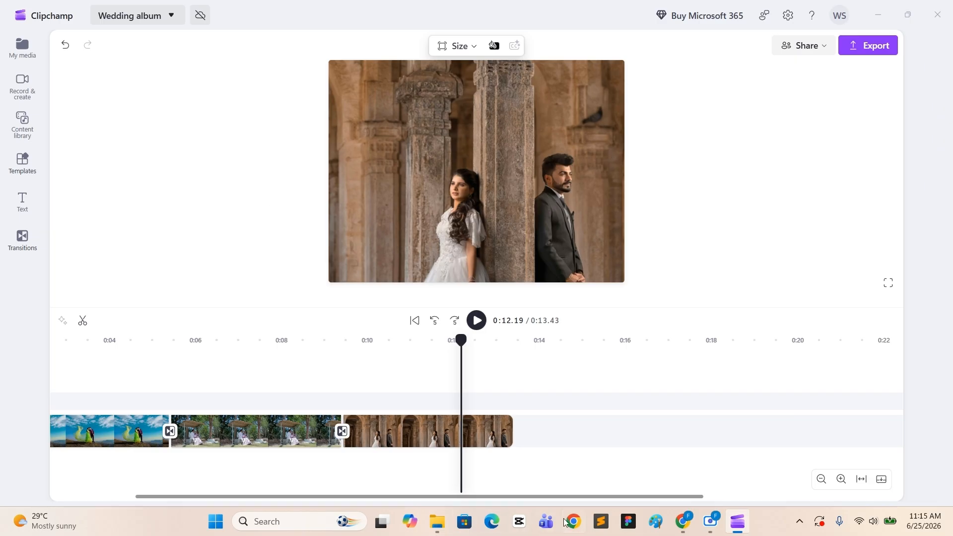
{"action": "left_click", "coordinate": [584, 257]}
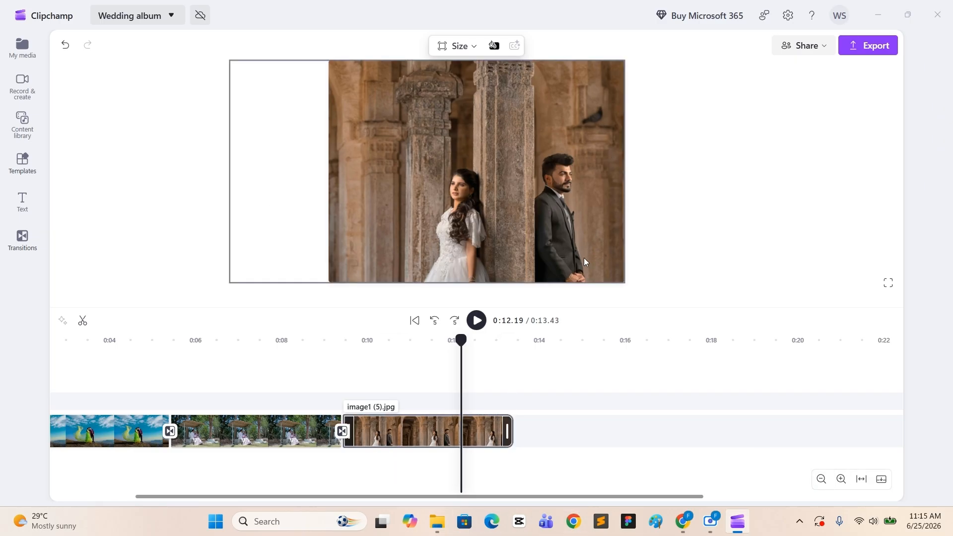
{"action": "left_click", "coordinate": [699, 407]}
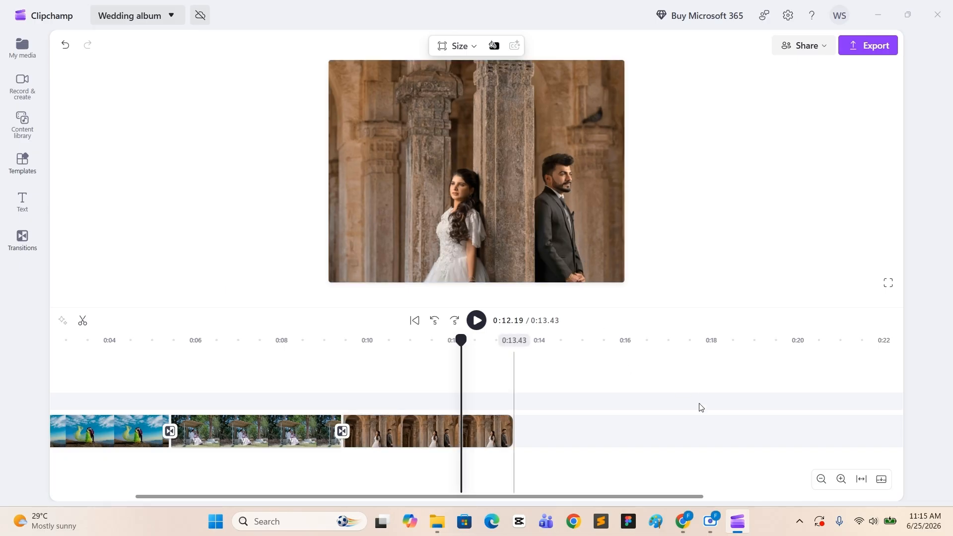
{"action": "left_click", "coordinate": [820, 479]}
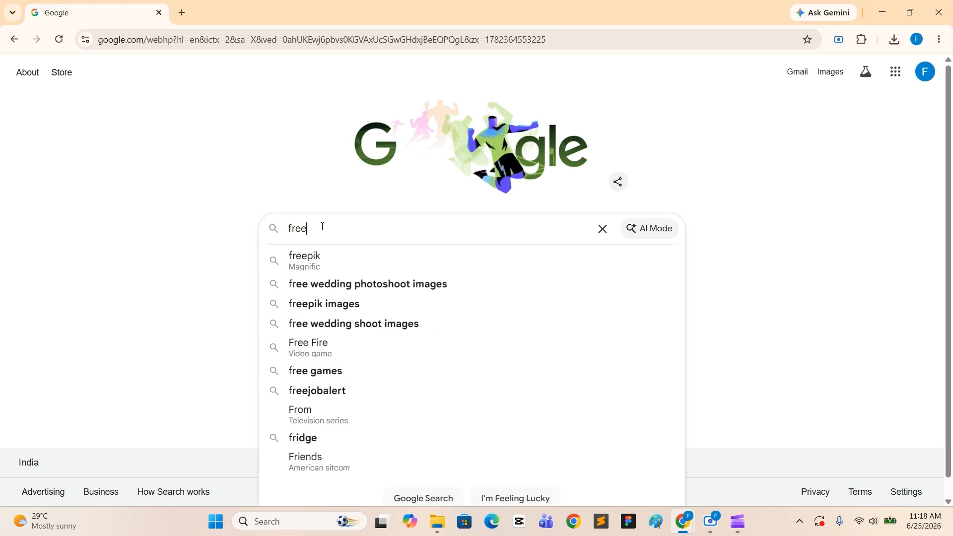
Step: In the browser, search Google for "free mp3 music download" and open Pixabay's Royalty Free Music Download page
{"action": "type", "text": "e "}
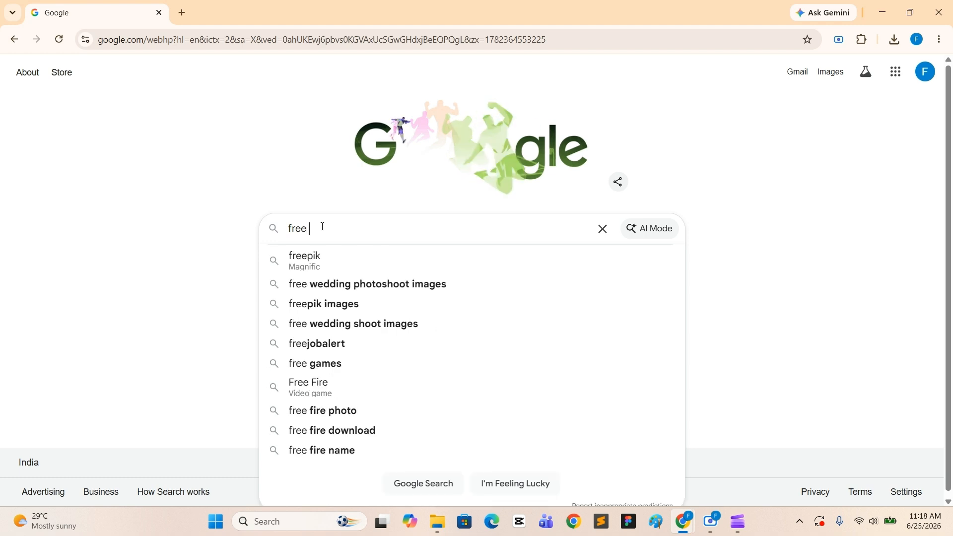
{"action": "type", "text": "mp"}
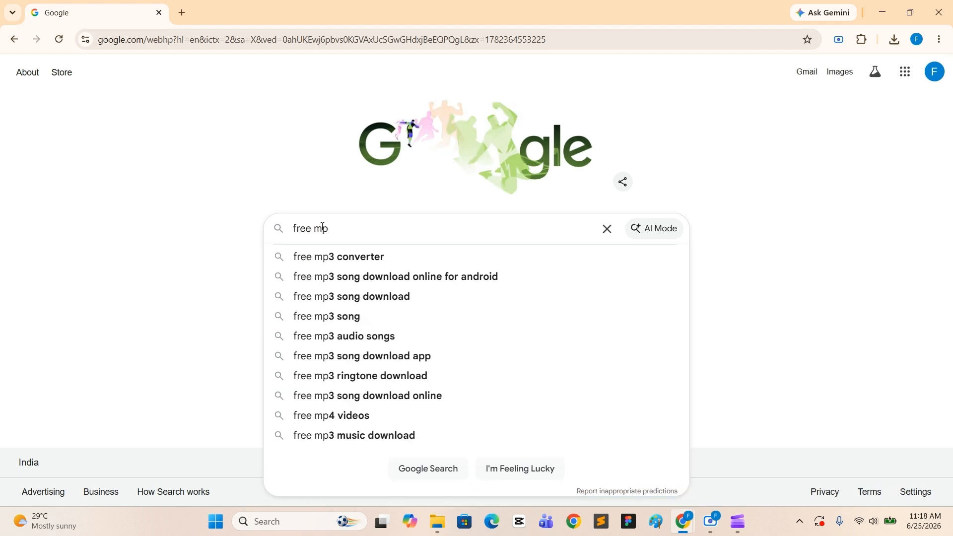
{"action": "type", "text": "3 music"}
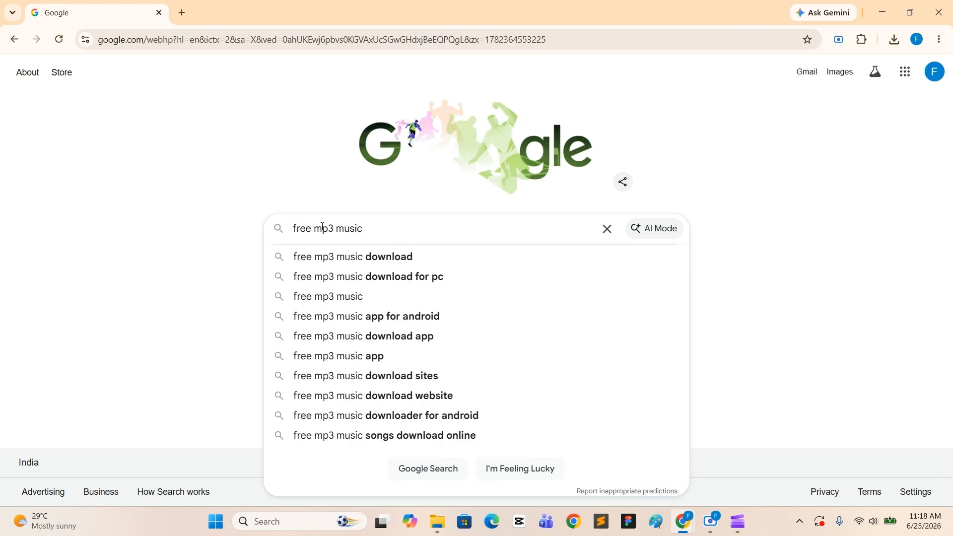
{"action": "key", "text": "Down"}
{"action": "key", "text": "Return"}
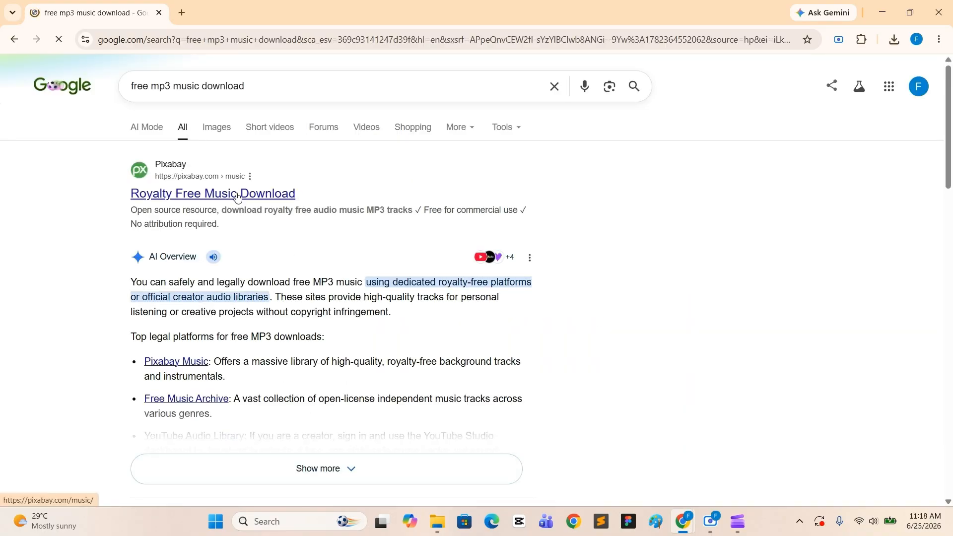
{"action": "left_click", "coordinate": [238, 195]}
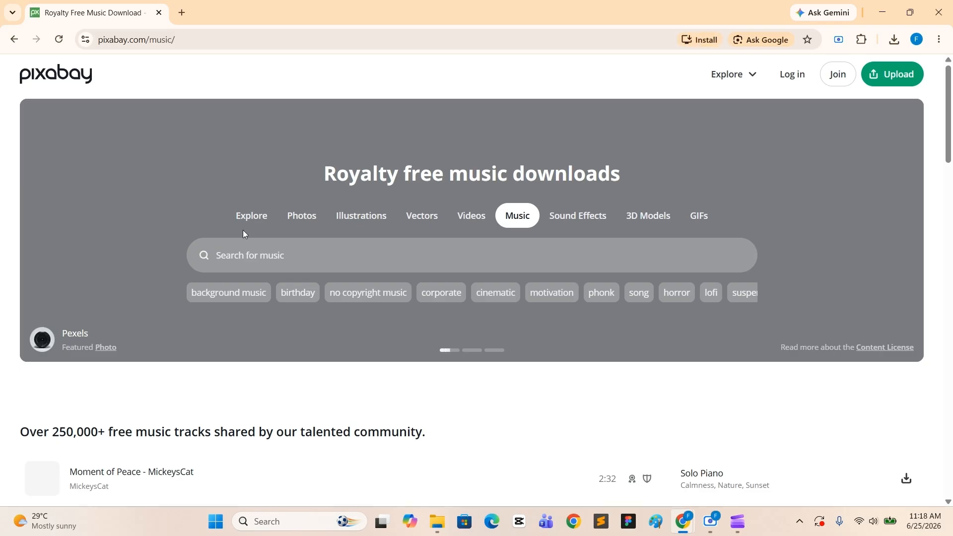
Step: Preview the first few seconds of the Moment of Peace track in Pixabay's music list and pause it
{"action": "scroll", "coordinate": [419, 266], "scroll_direction": "down", "scroll_amount": 5}
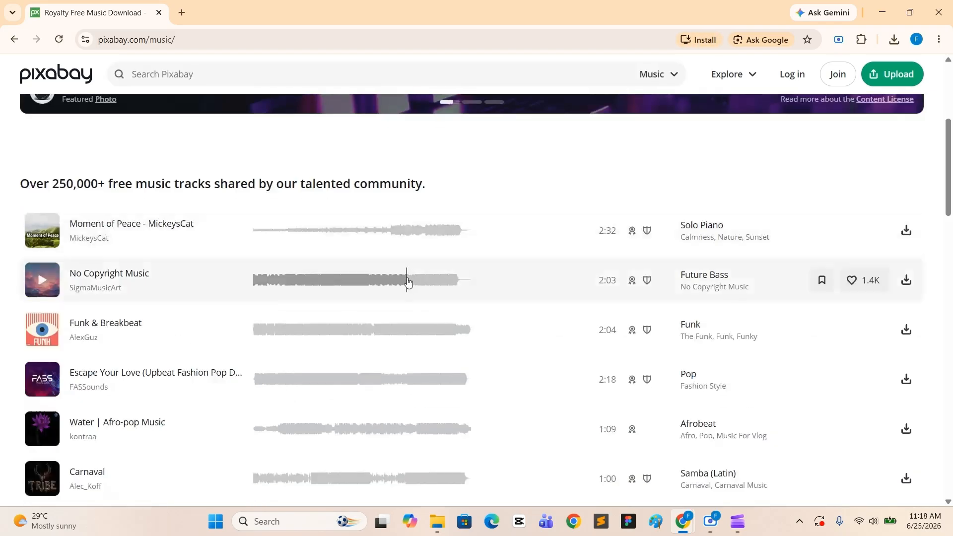
{"action": "left_click", "coordinate": [42, 230]}
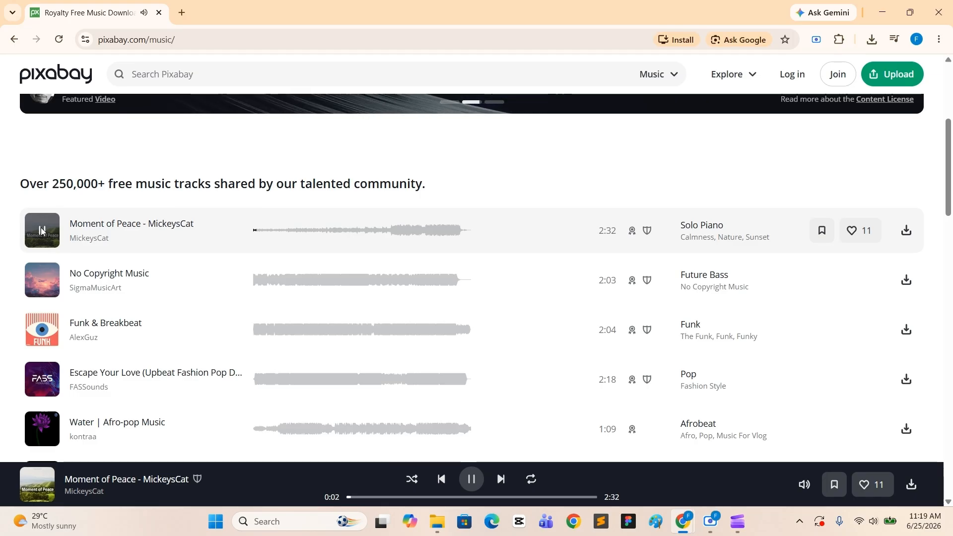
{"action": "left_click", "coordinate": [44, 232]}
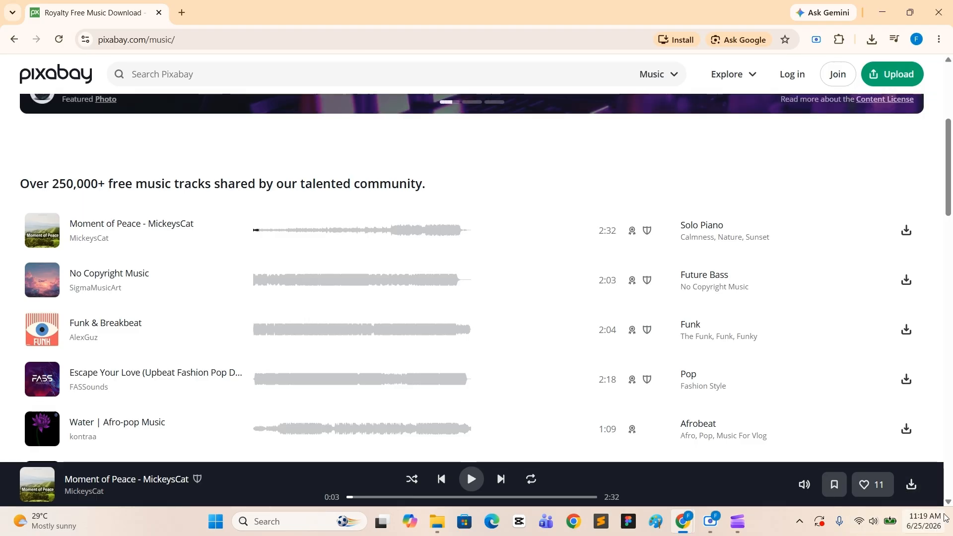
Step: Download the Moment of Peace track from Pixabay and import the MP3 into the Wedding album project's media in Clipchamp
{"action": "left_click", "coordinate": [913, 487]}
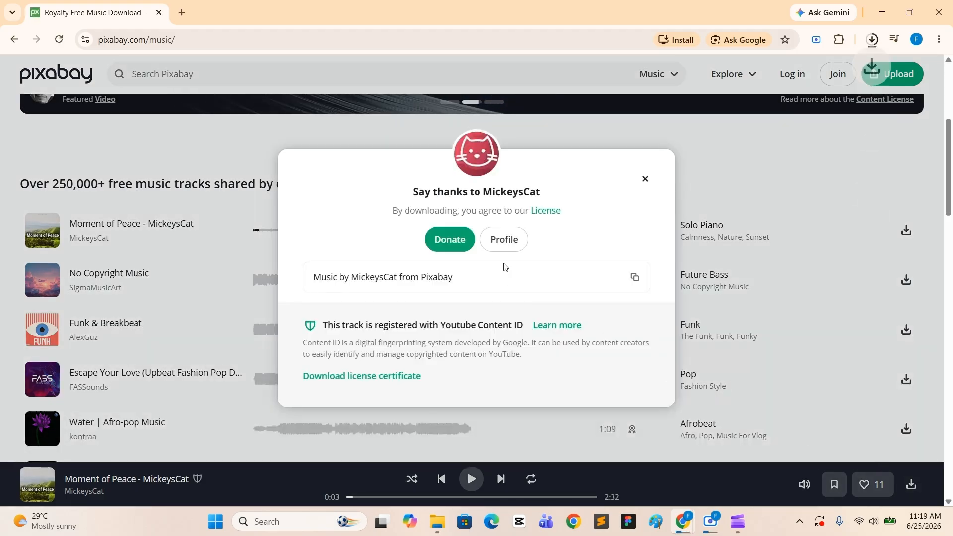
{"action": "left_click", "coordinate": [644, 178]}
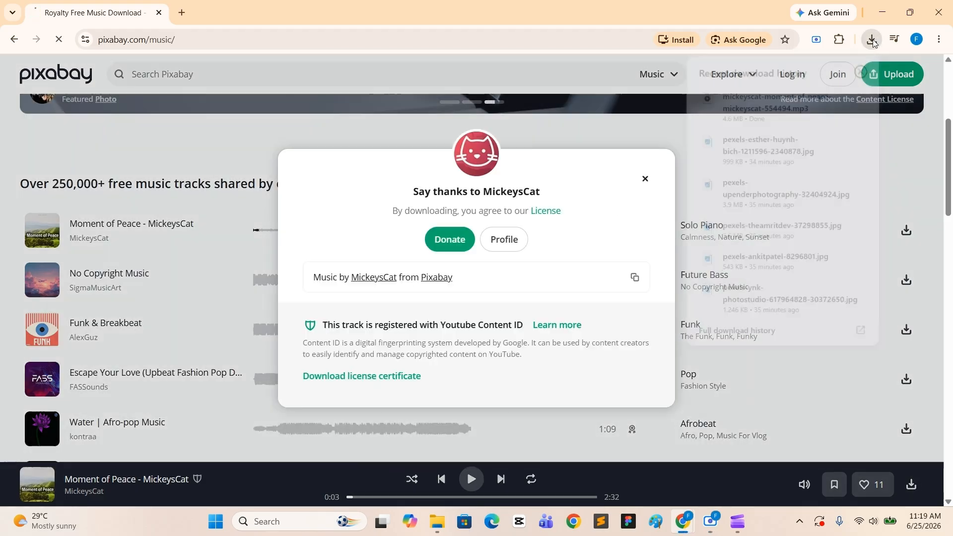
{"action": "left_click", "coordinate": [872, 40]}
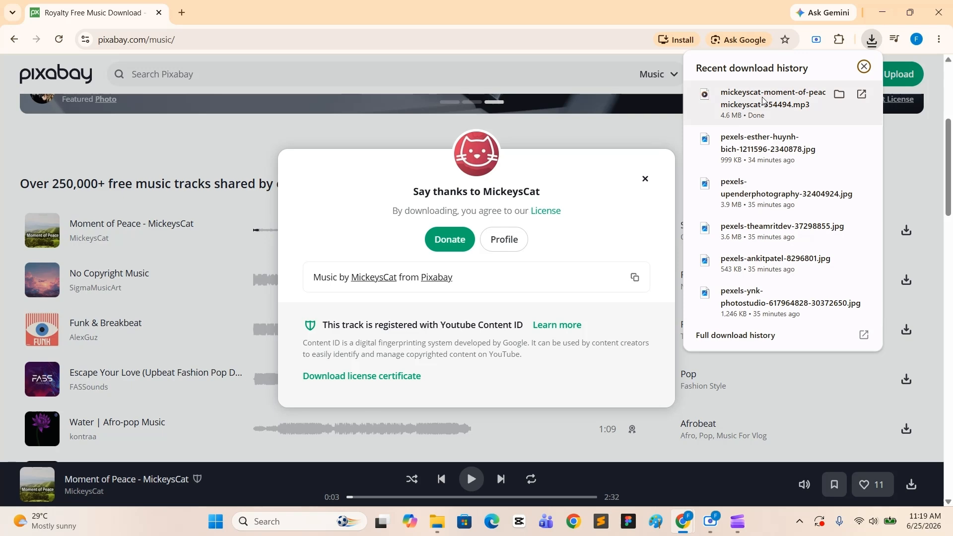
{"action": "left_click_drag", "start_coordinate": [762, 101], "coordinate": [161, 437]}
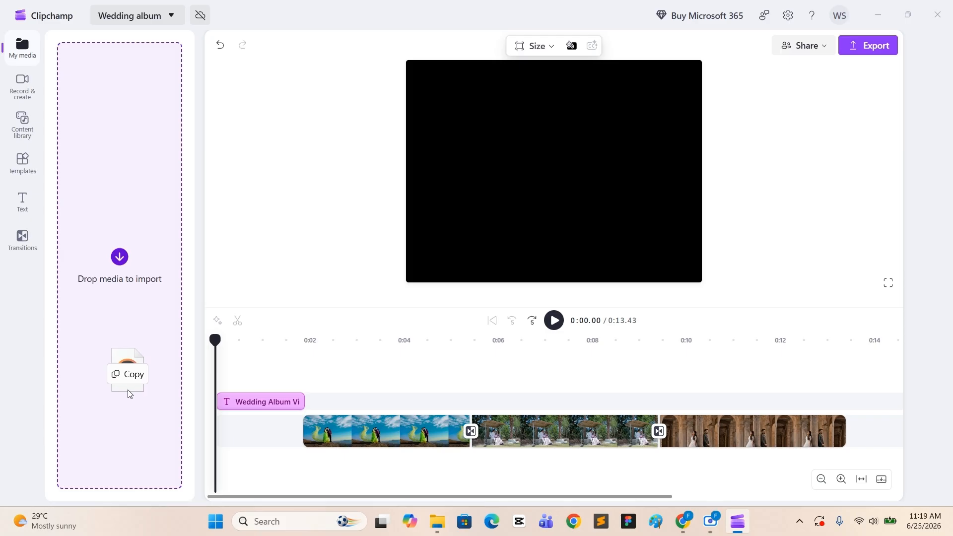
{"action": "left_click_drag", "start_coordinate": [129, 393], "coordinate": [133, 390]}
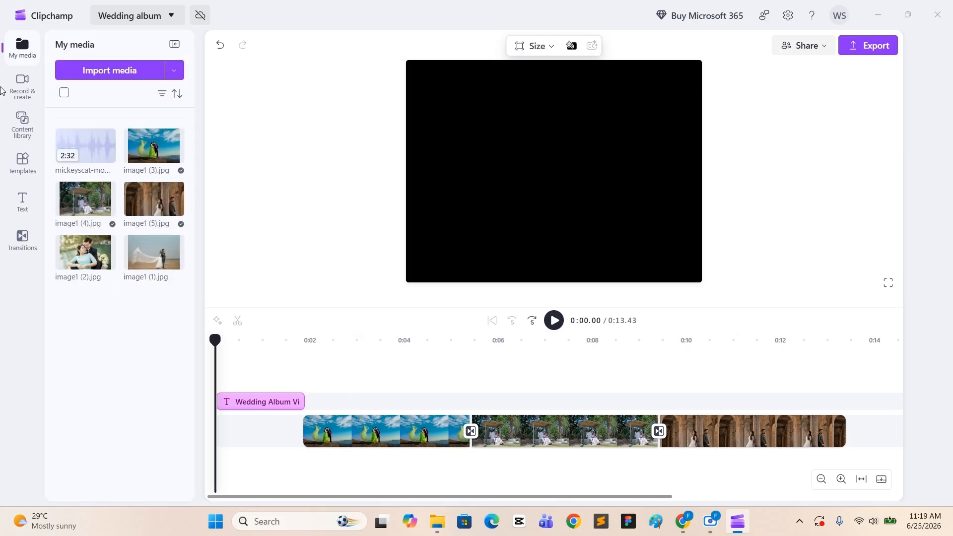
Step: Add the downloaded music below the photos at the start of the timeline, play from 0:00 and pause at about 5 s
{"action": "left_click", "coordinate": [106, 156]}
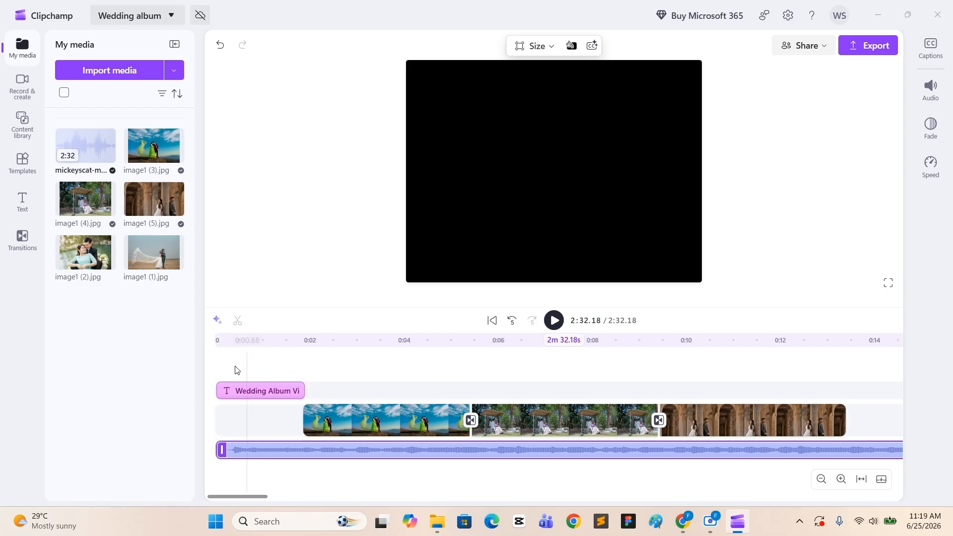
{"action": "left_click", "coordinate": [214, 344]}
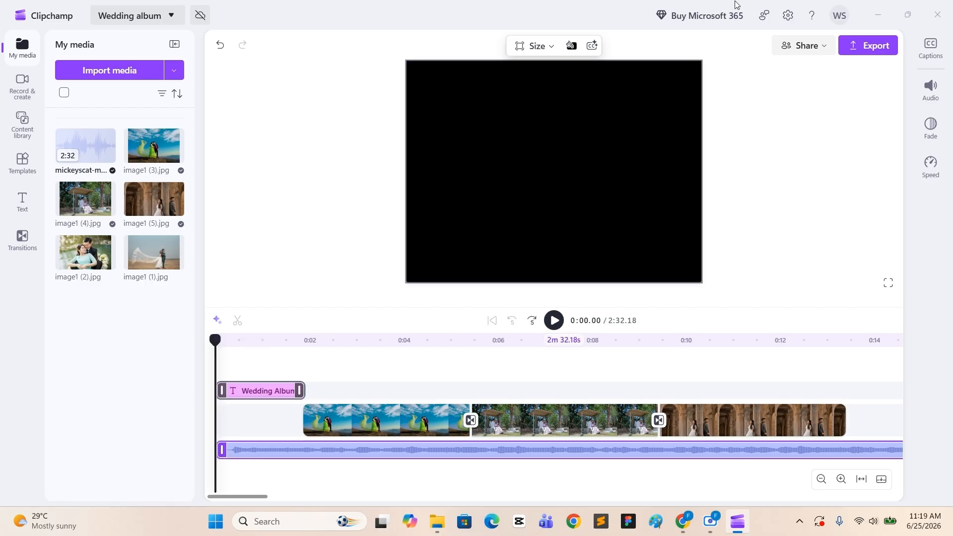
{"action": "left_click", "coordinate": [555, 327]}
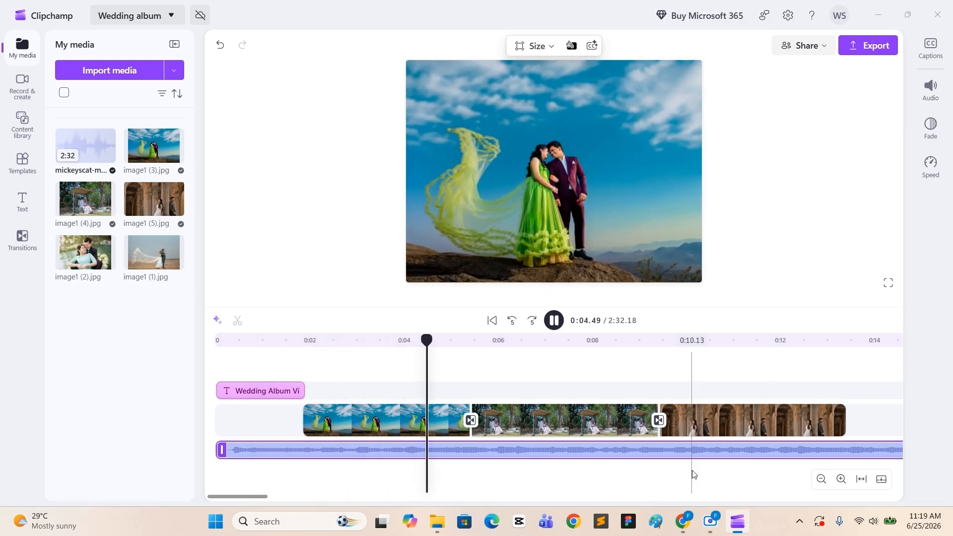
{"action": "left_click", "coordinate": [555, 321]}
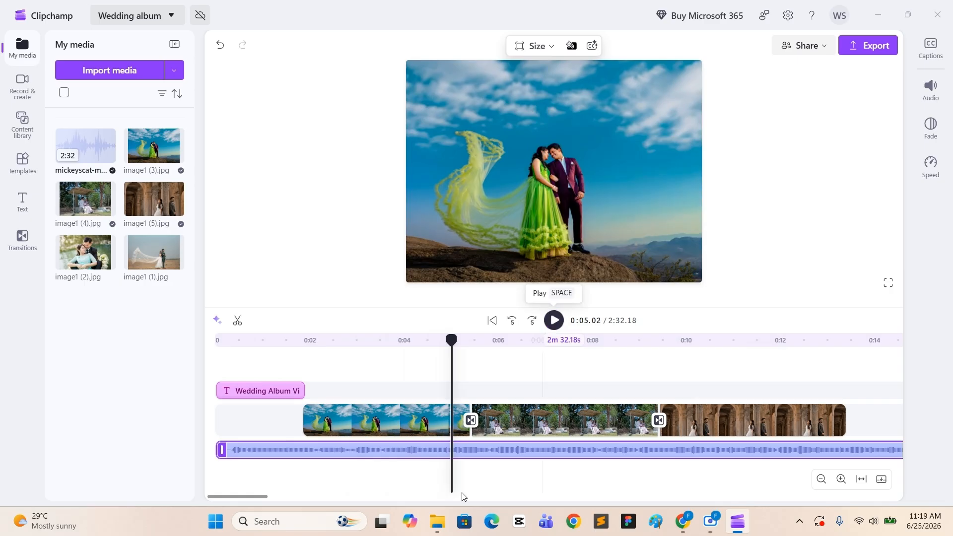
Step: Try splitting the music track at 13.91 s, just past the end of the third photo, and undo the split
{"action": "mouse_move", "coordinate": [284, 498]}
{"action": "left_mouse_down"}
{"action": "mouse_move", "coordinate": [323, 498]}
{"action": "mouse_move", "coordinate": [299, 497]}
{"action": "left_mouse_up"}
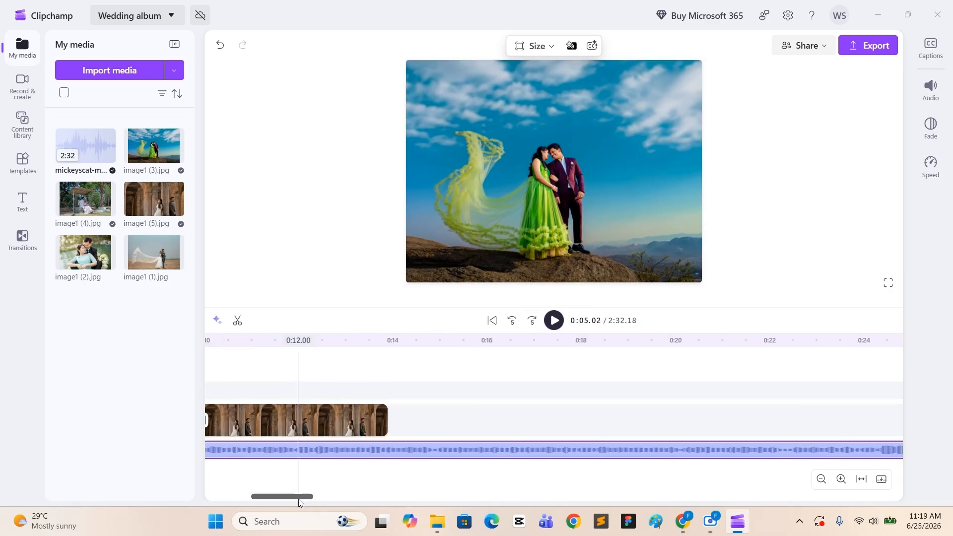
{"action": "left_click", "coordinate": [388, 342]}
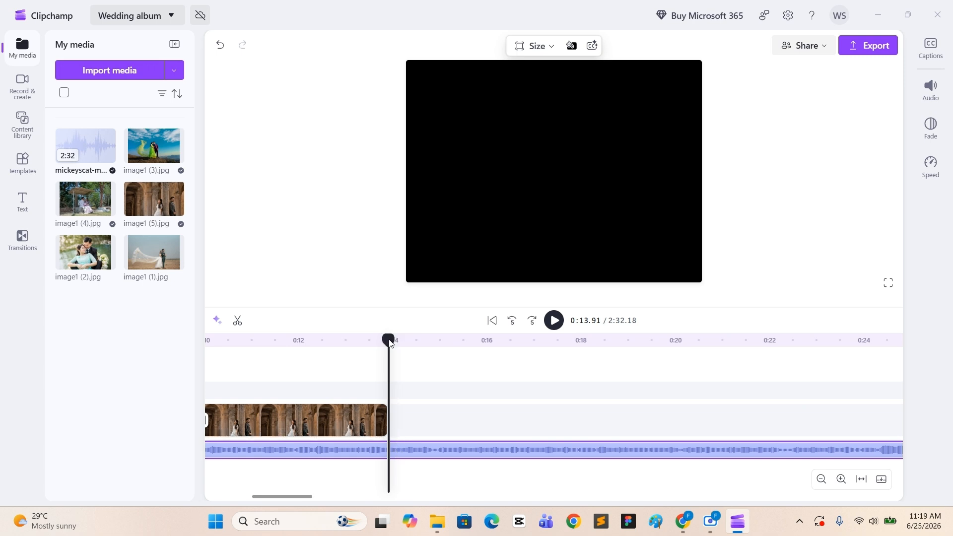
{"action": "left_click", "coordinate": [236, 322]}
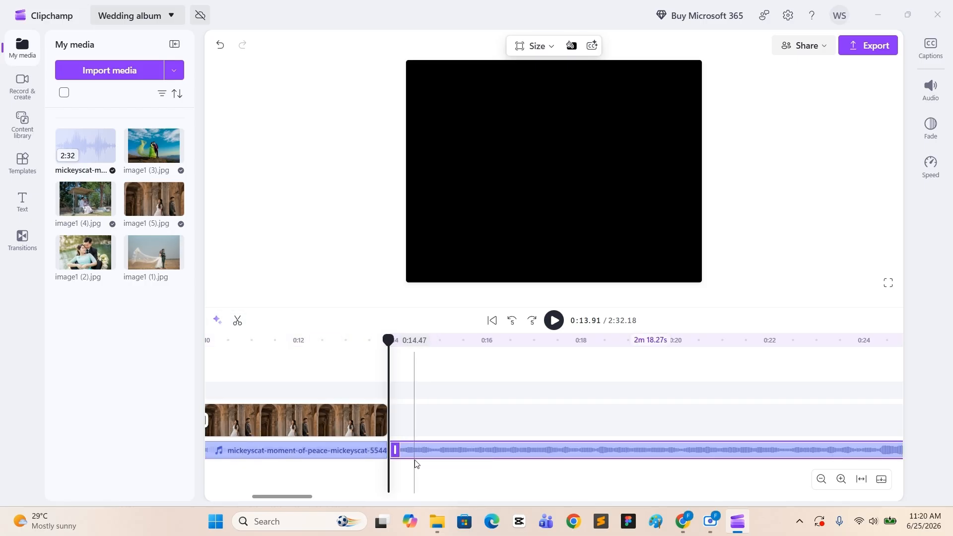
{"action": "left_click", "coordinate": [388, 346]}
{"action": "key", "text": "ctrl+z"}
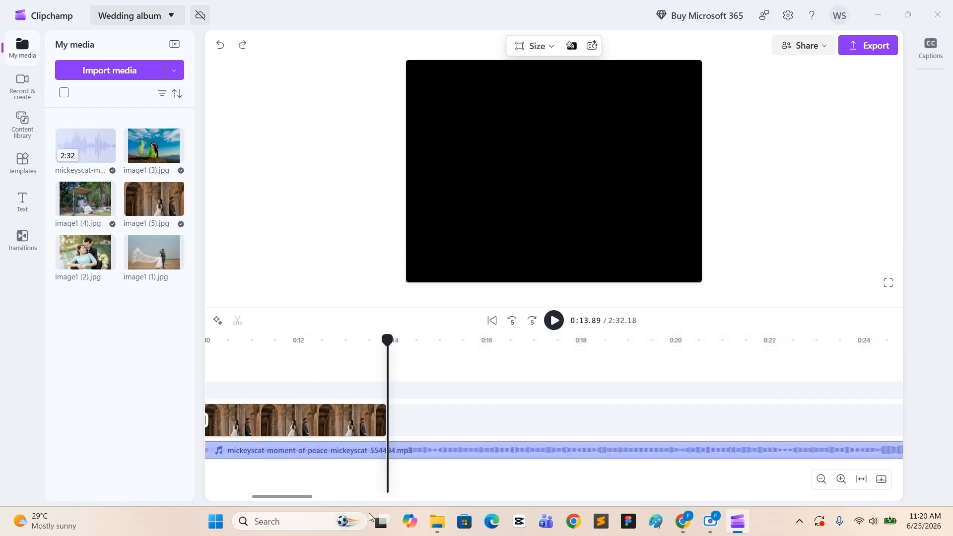
Step: Split the music track at 13.88 s and delete the part after the split
{"action": "left_click", "coordinate": [413, 452]}
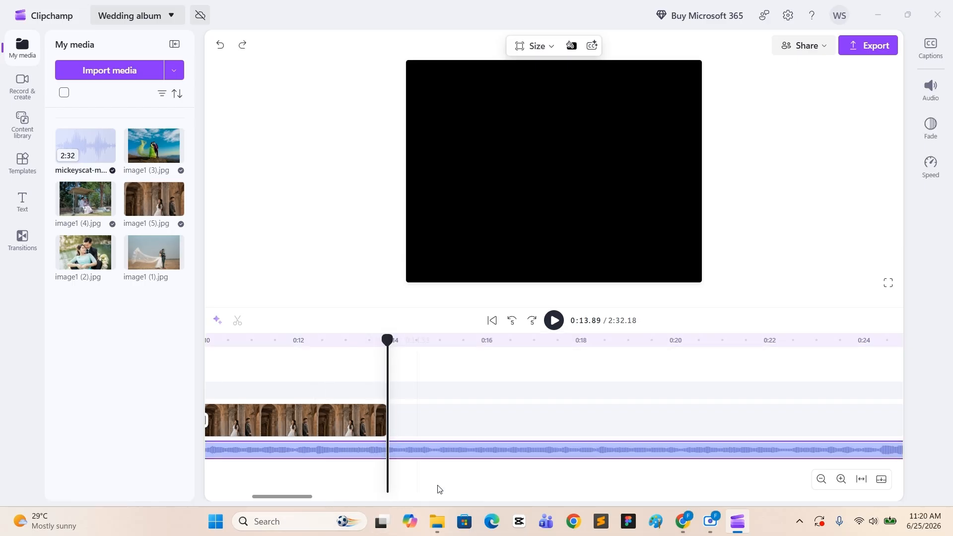
{"action": "left_click", "coordinate": [388, 347]}
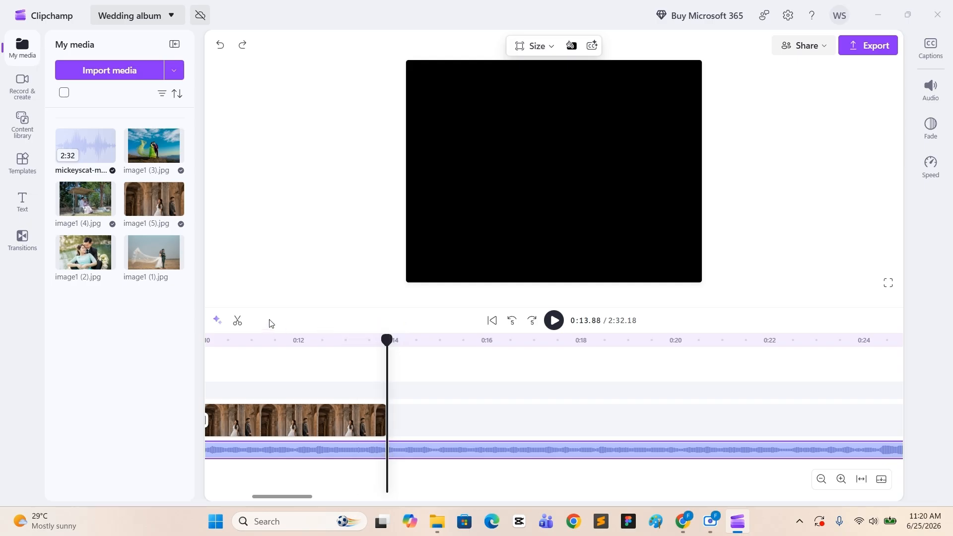
{"action": "left_click", "coordinate": [238, 322]}
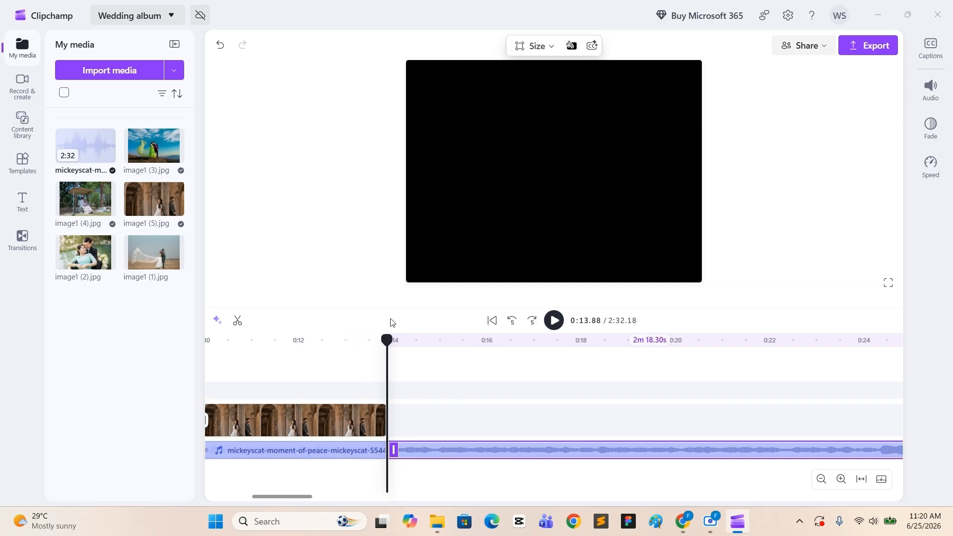
{"action": "mouse_move", "coordinate": [381, 343]}
{"action": "left_mouse_down"}
{"action": "mouse_move", "coordinate": [350, 343]}
{"action": "mouse_move", "coordinate": [374, 342]}
{"action": "mouse_move", "coordinate": [388, 356]}
{"action": "left_mouse_up"}
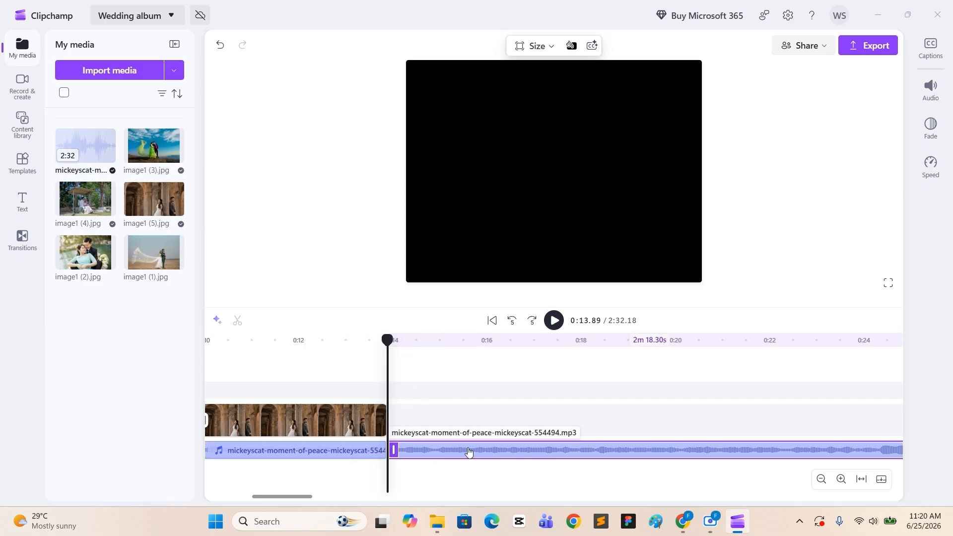
{"action": "key", "text": "Delete"}
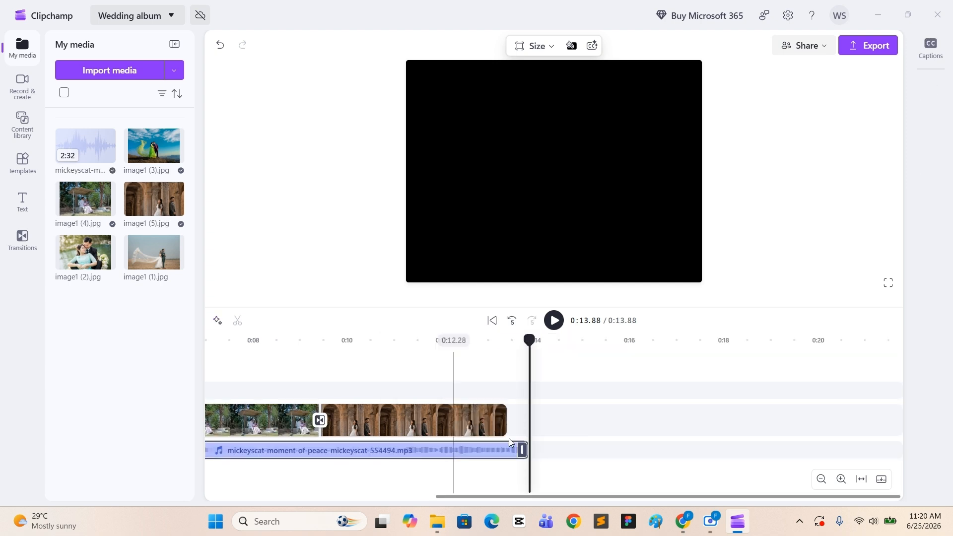
Step: Trim the end of the music track back to 13.43 s so it lines up with the end of the third photo
{"action": "left_click_drag", "start_coordinate": [522, 450], "coordinate": [501, 449]}
{"action": "left_click", "coordinate": [521, 346]}
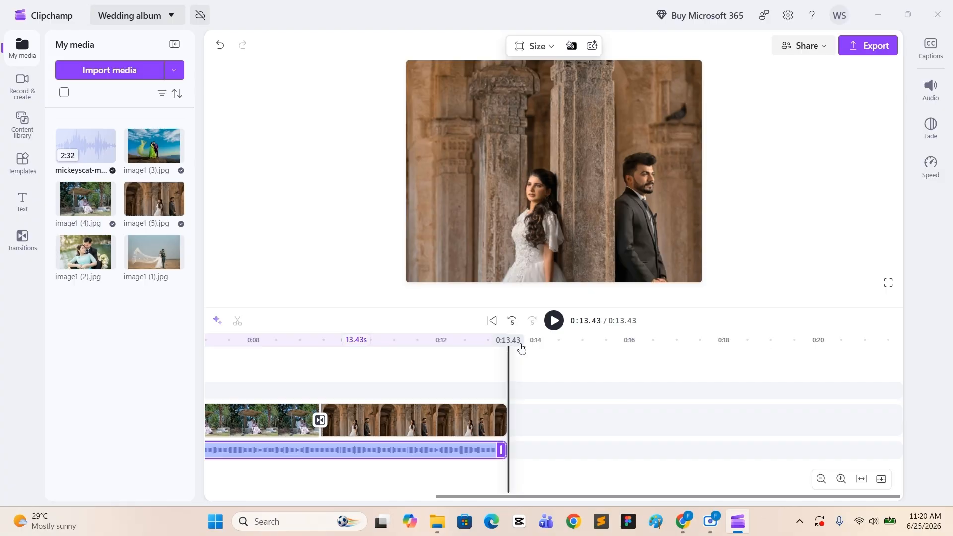
Step: Export the video in 1080p quality with the file name Wedding album 2
{"action": "left_click", "coordinate": [875, 45]}
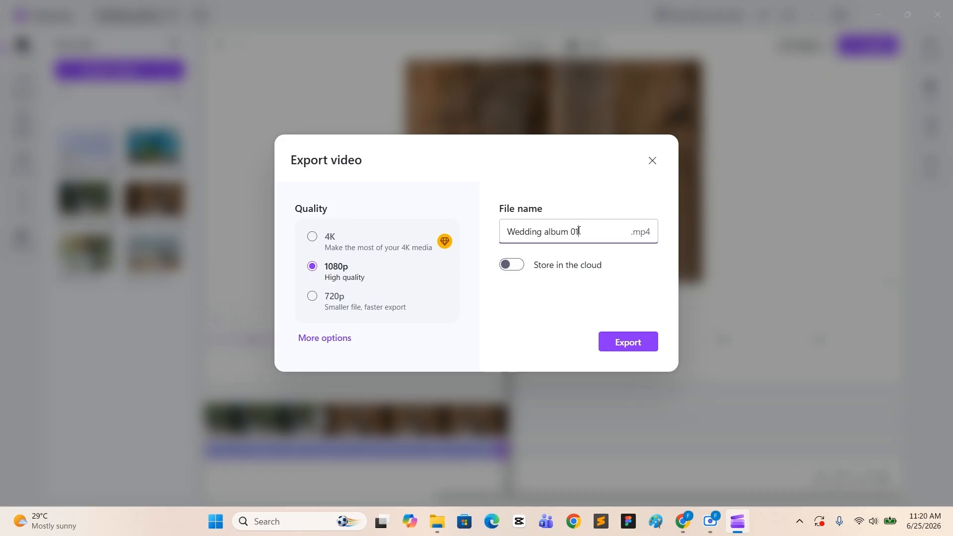
{"action": "left_click", "coordinate": [627, 344]}
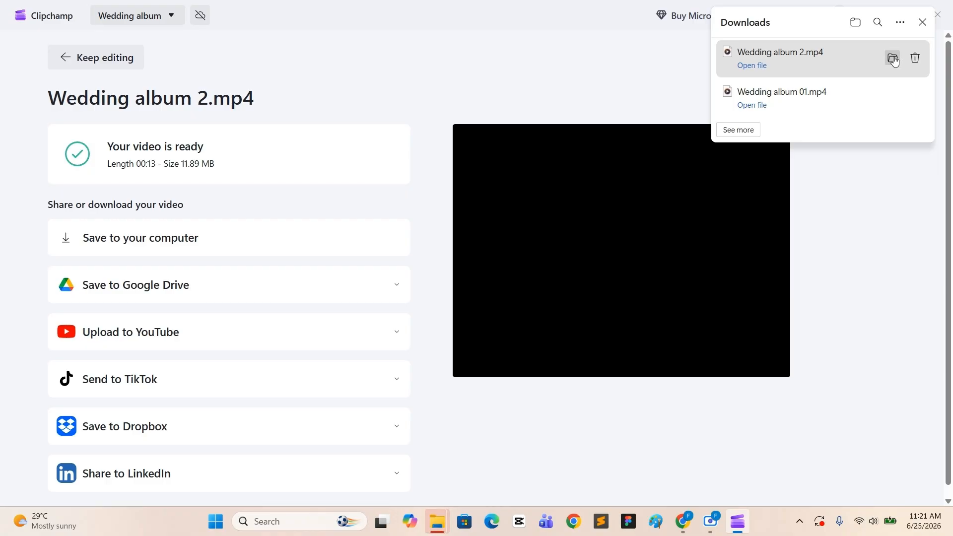
Step: Switch to the Downloads folder in File Explorer and open the exported Wedding album 2 video for playback
{"action": "mouse_move", "coordinate": [436, 521]}
{"action": "left_click", "coordinate": [507, 464]}
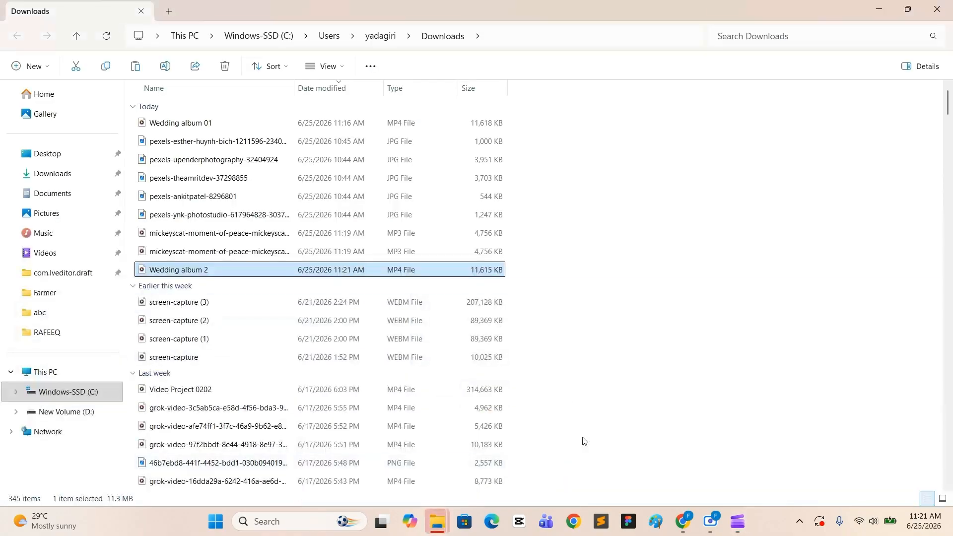
{"action": "right_click", "coordinate": [194, 274]}
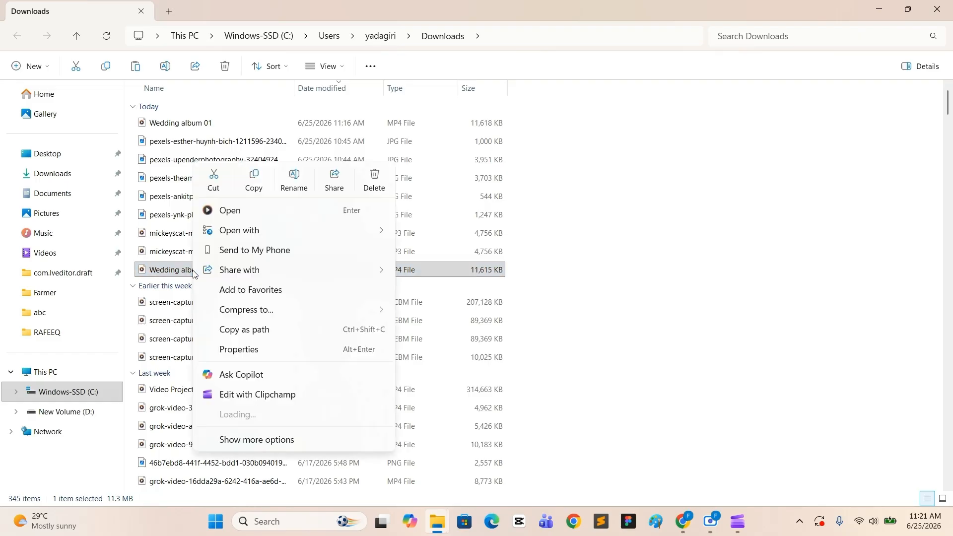
{"action": "left_click", "coordinate": [236, 217]}
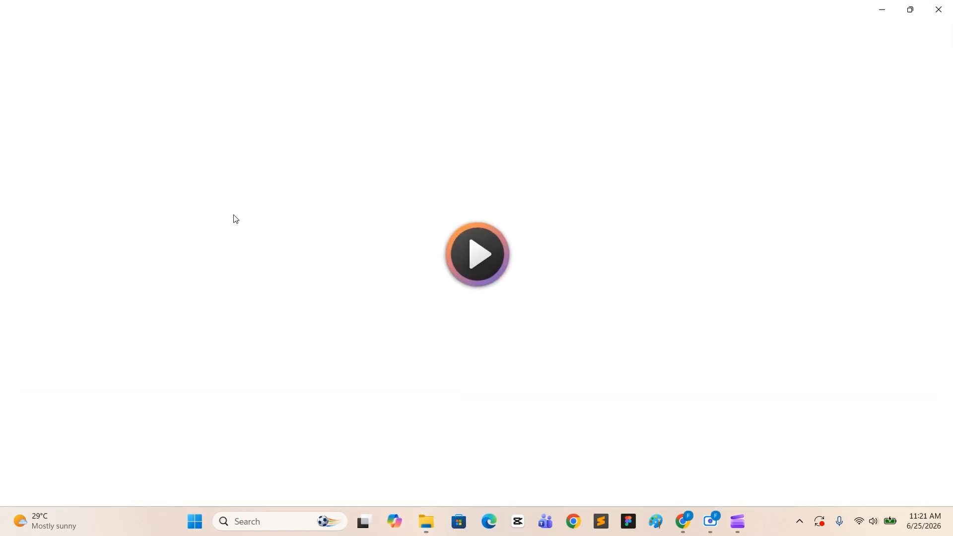